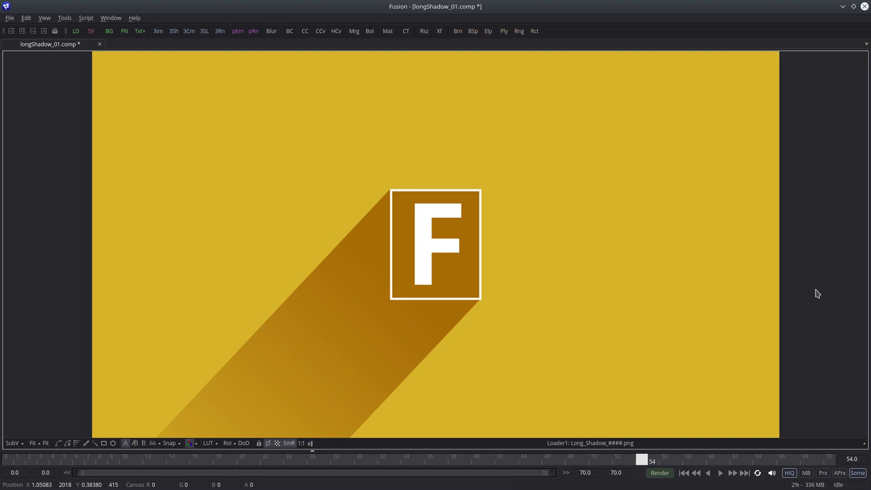
Play back the rendered long shadow animation, stop it, and restore the layout that shows the node flow
key(space)
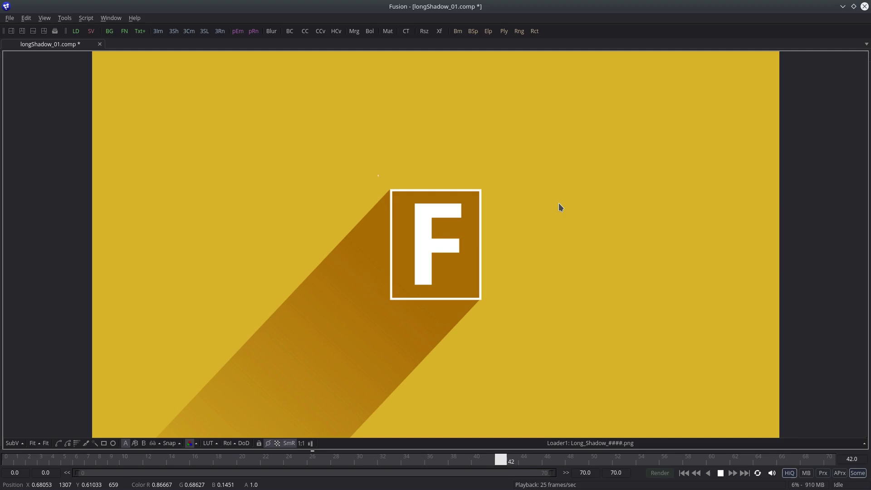
key(space)
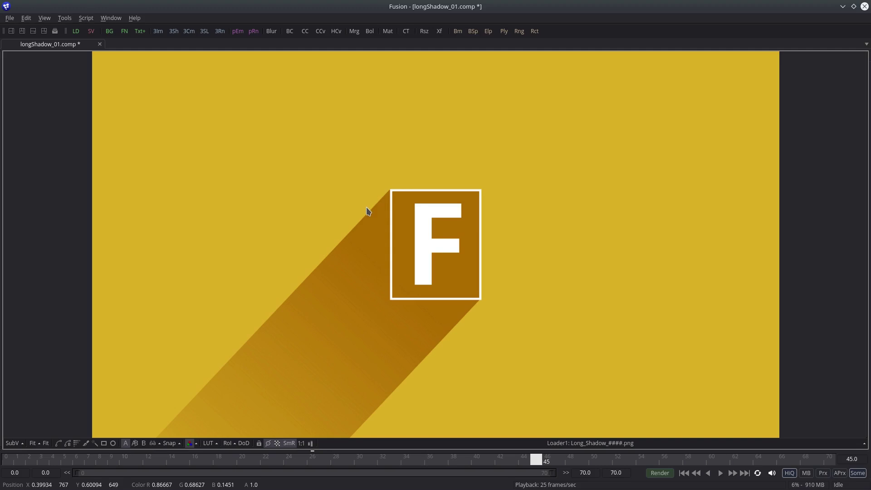
key(F4)
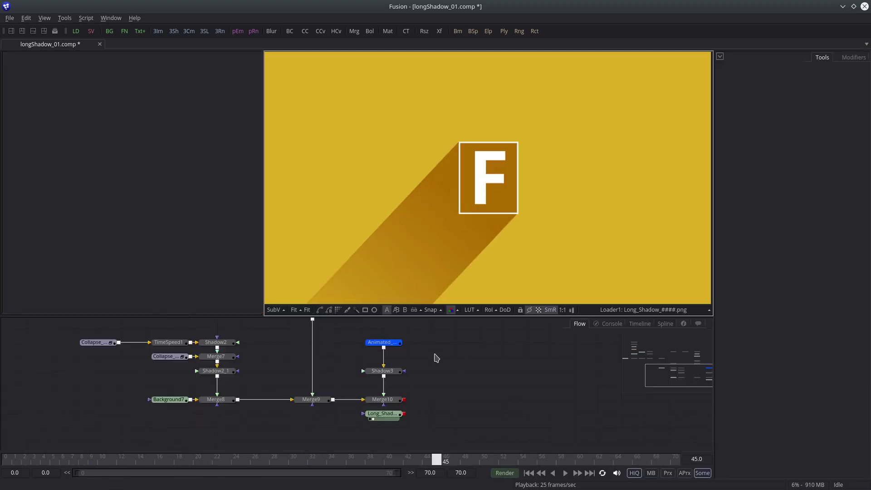
Examine the existing node tree that builds the animated long shadow
key(F4)
drag(415, 204, 622, 403)
drag(439, 150, 443, 143)
drag(297, 126, 561, 256)
key(F4)
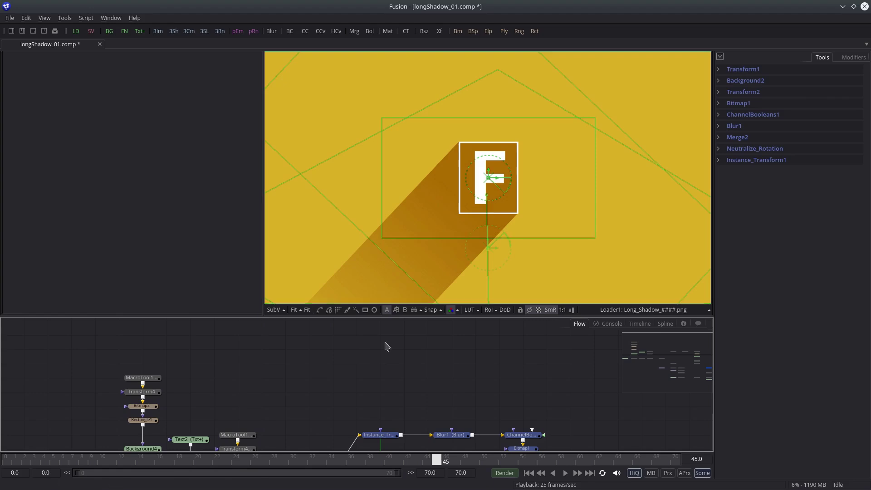
drag(385, 346, 286, 322)
click(487, 366)
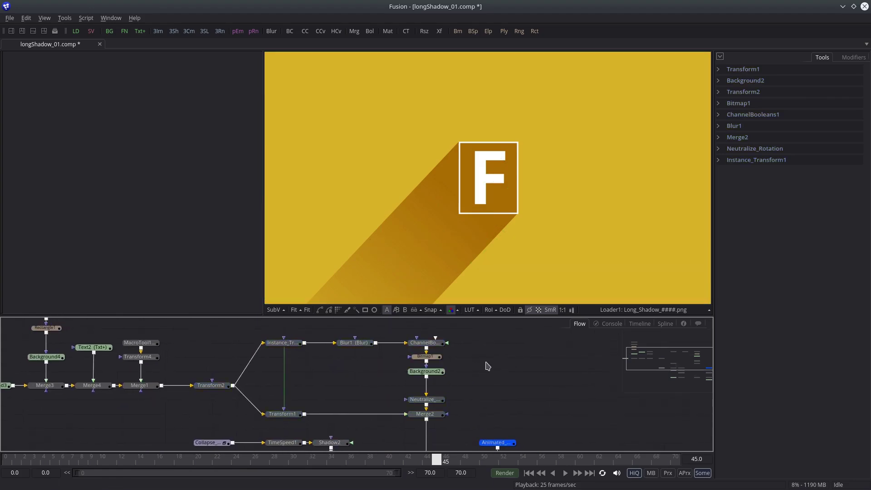
Add a Background node in the empty flow area beside the existing tree and show it fitted in the viewer
drag(497, 373, 351, 349)
drag(428, 366, 423, 293)
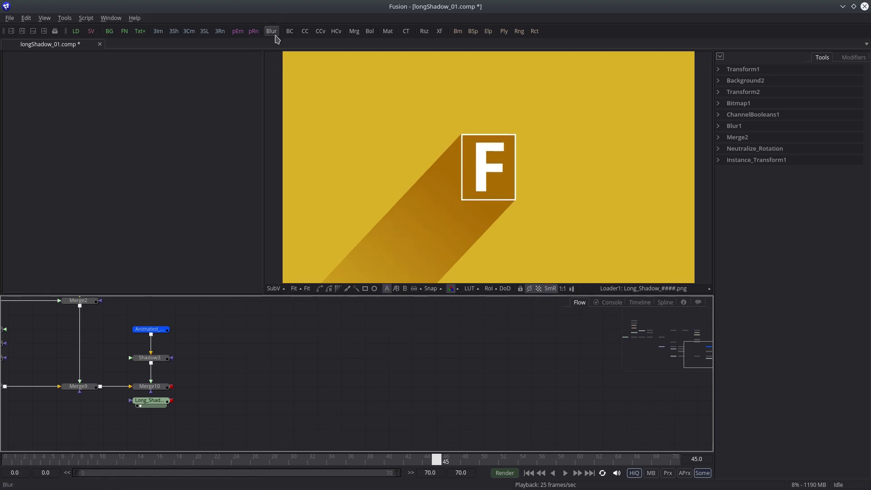
drag(109, 30, 411, 358)
drag(411, 358, 489, 203)
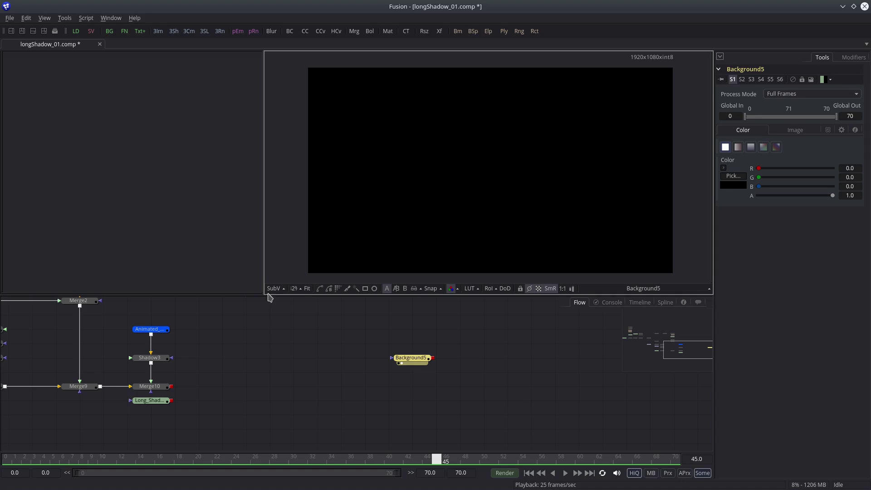
click(307, 289)
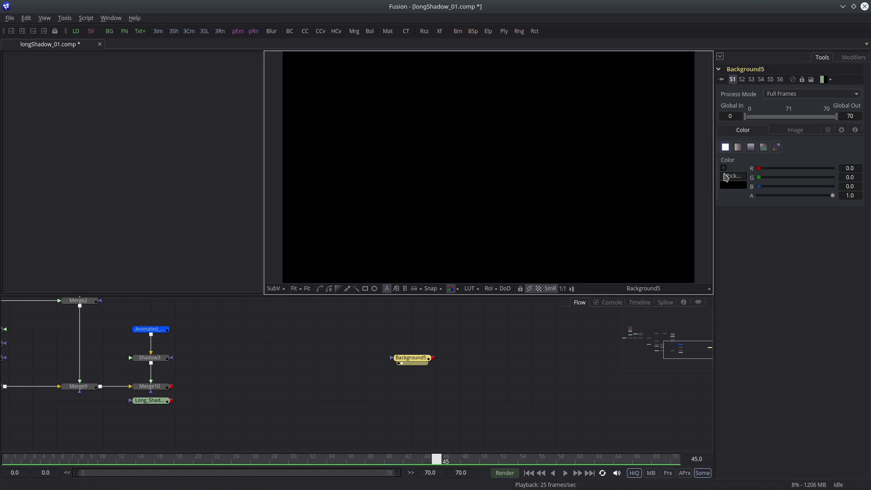
Set the new background's colour to light blue with hue about 0.56, saturation about 0.68 and value 1.0
click(723, 168)
drag(746, 220, 740, 211)
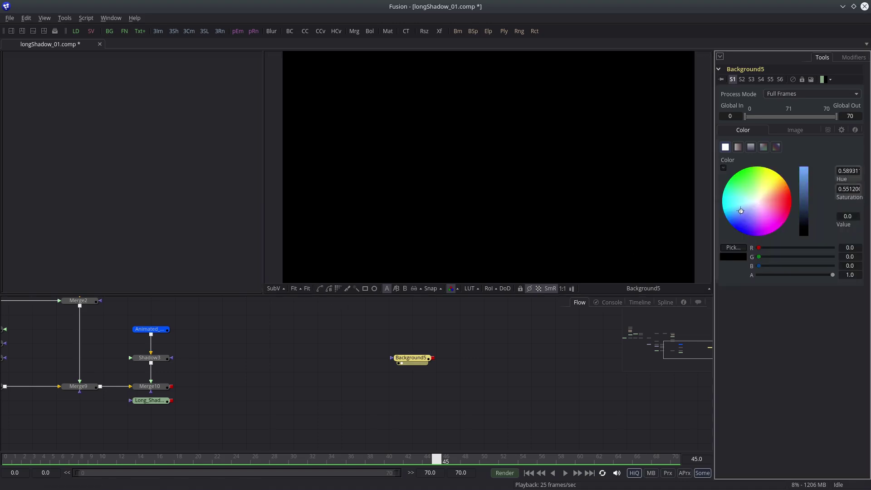
drag(802, 184, 807, 159)
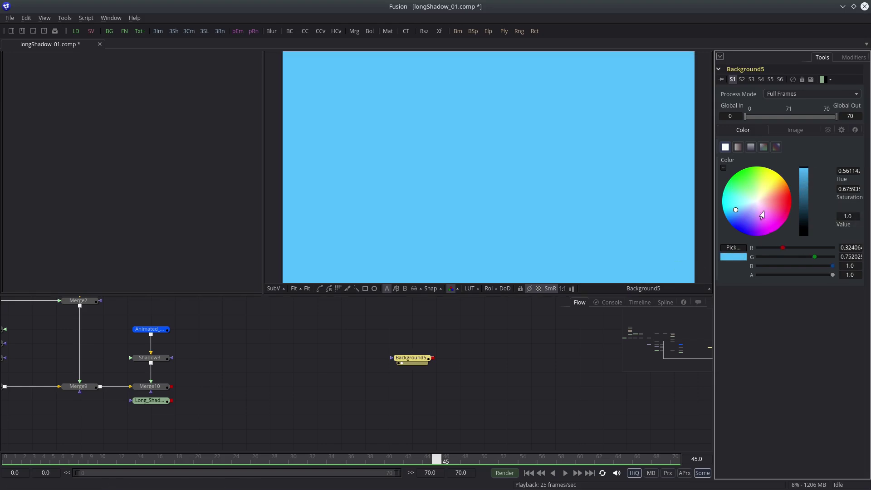
Add a Text+ node above the new Background node and show it in the viewer
drag(462, 336, 386, 343)
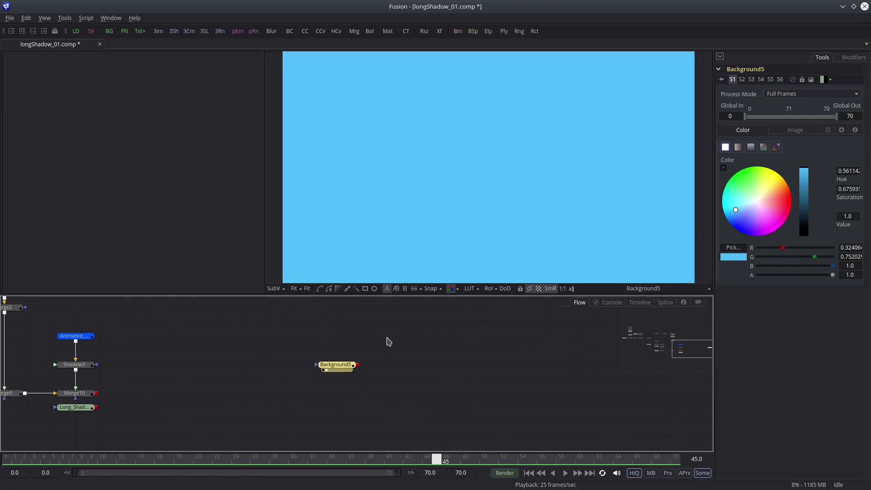
click(390, 330)
drag(139, 30, 384, 335)
key(2)
Enter the styled text "LONG SHADOW IN" with "FUSION" on a second line
click(768, 231)
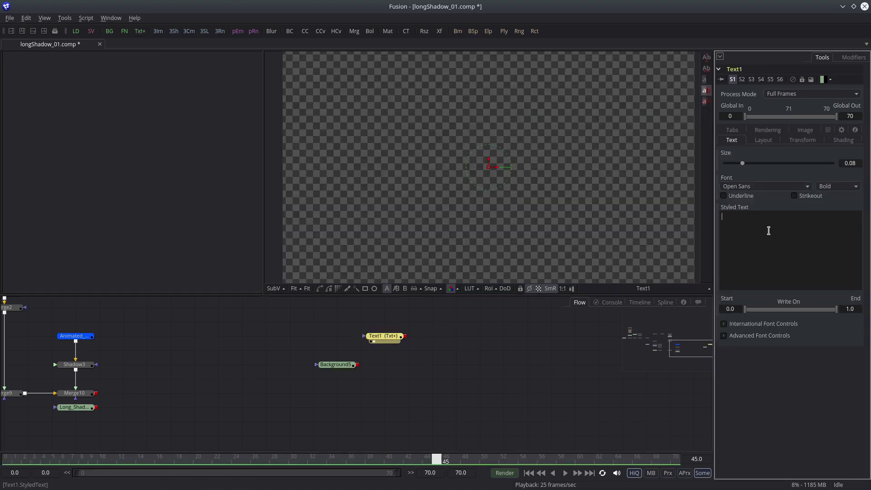
text(LONG)
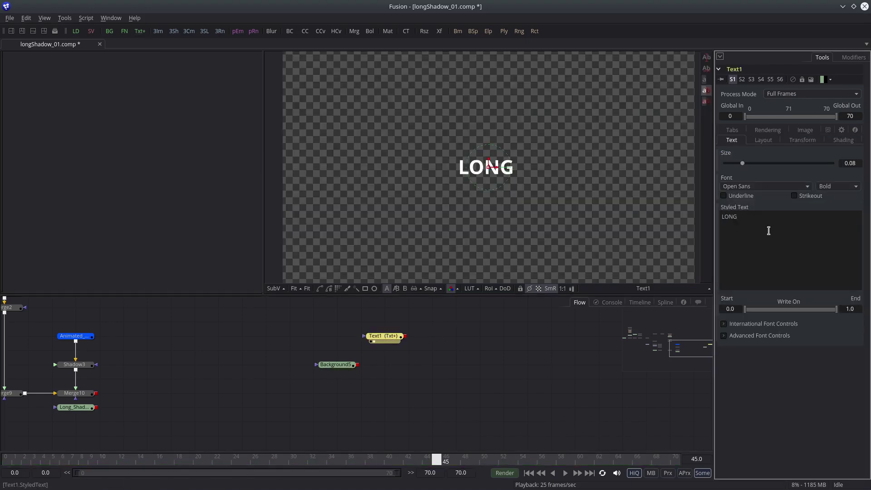
text( SHADOW IN)
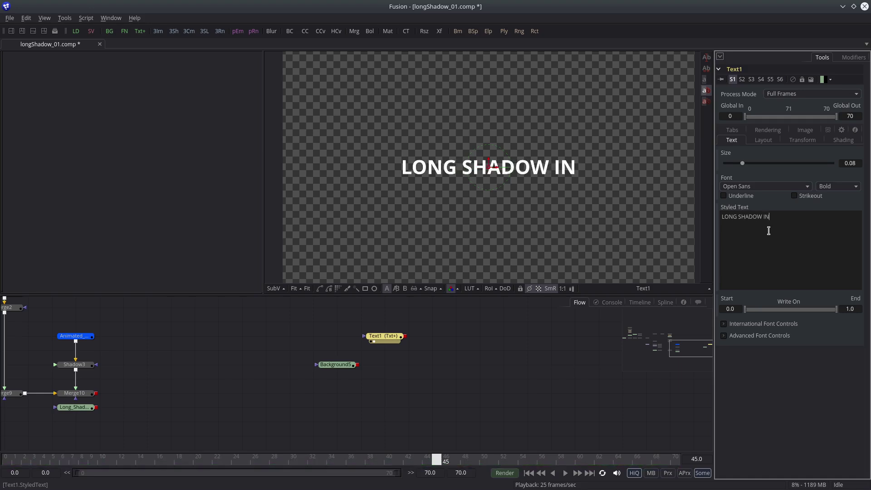
key(Return)
text(F)
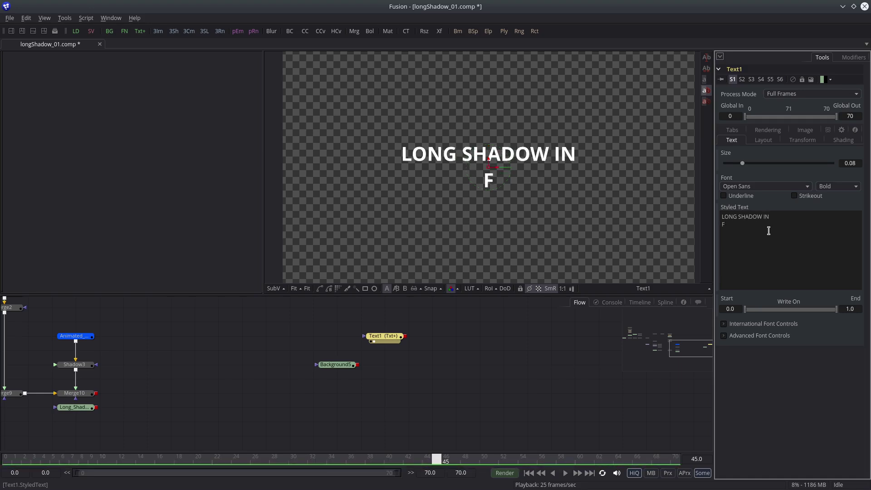
text(USI)
key(BackSpace)
text(SIO)
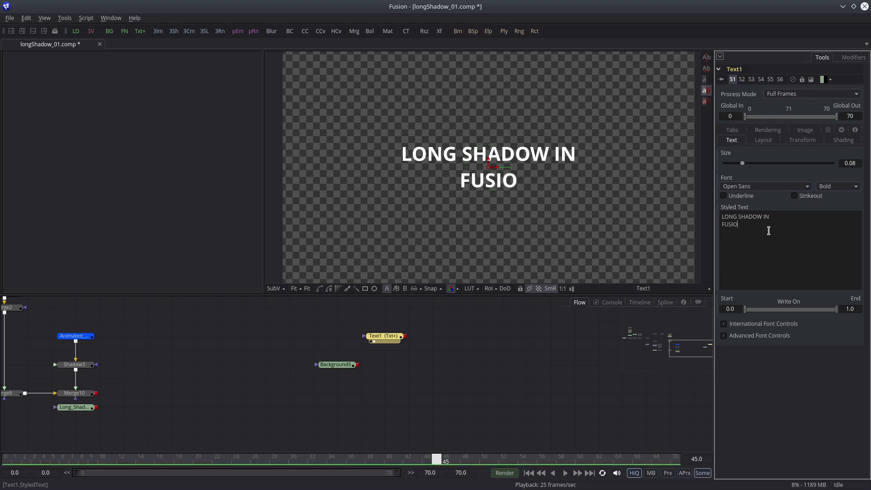
text(N)
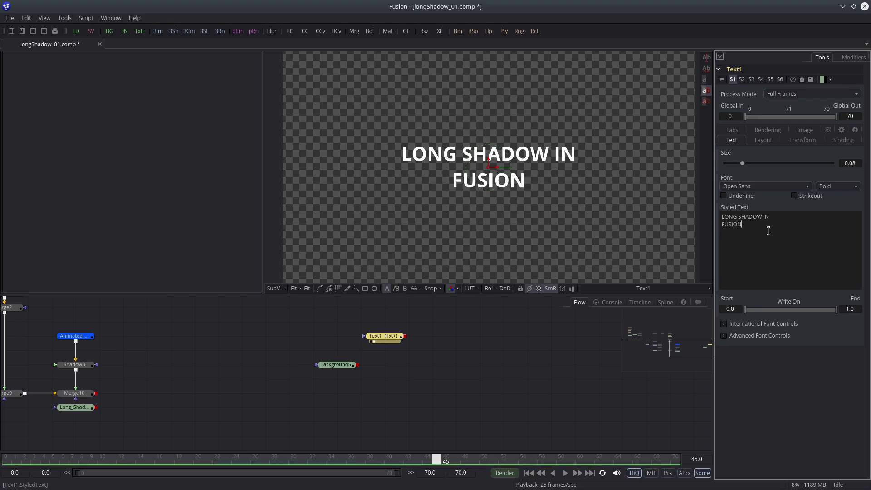
Apply Character Level Styling to the styled text and open the modifier's settings
right_click(768, 230)
click(791, 283)
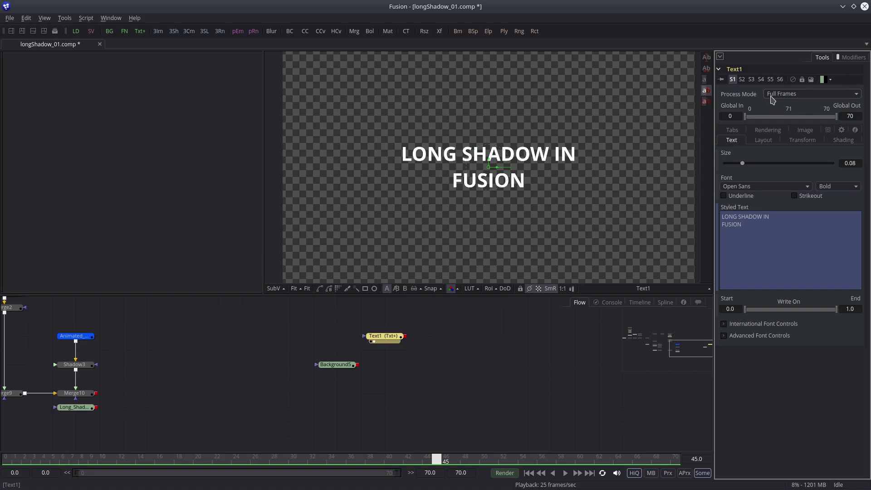
click(848, 58)
click(718, 70)
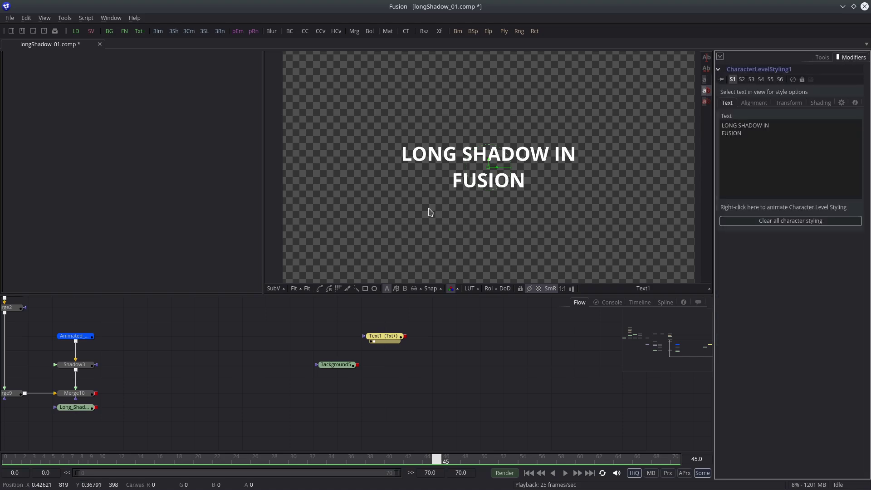
Enlarge the word FUSION to a size of about 0.195 and tighten its line spacing to about 0.61
click(544, 186)
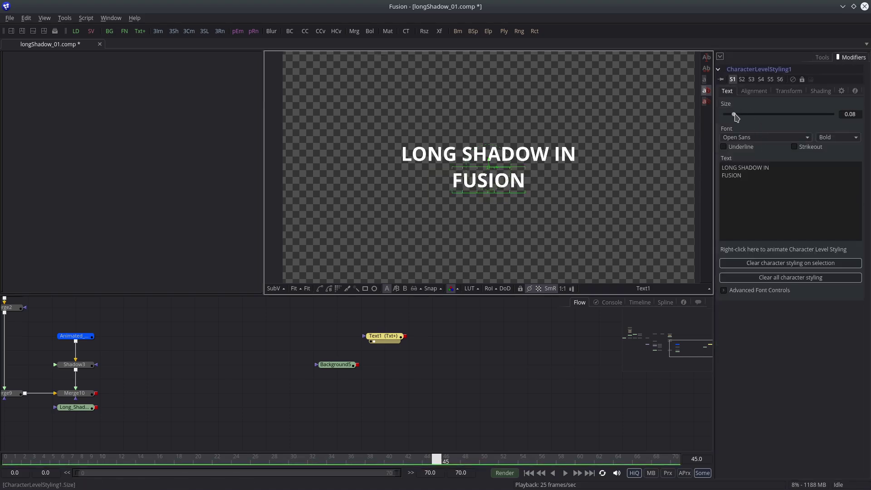
drag(733, 114, 756, 111)
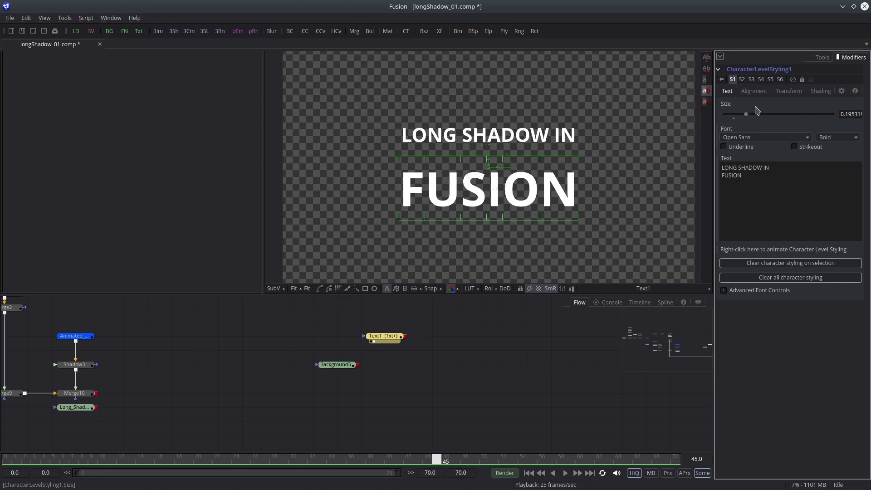
click(789, 91)
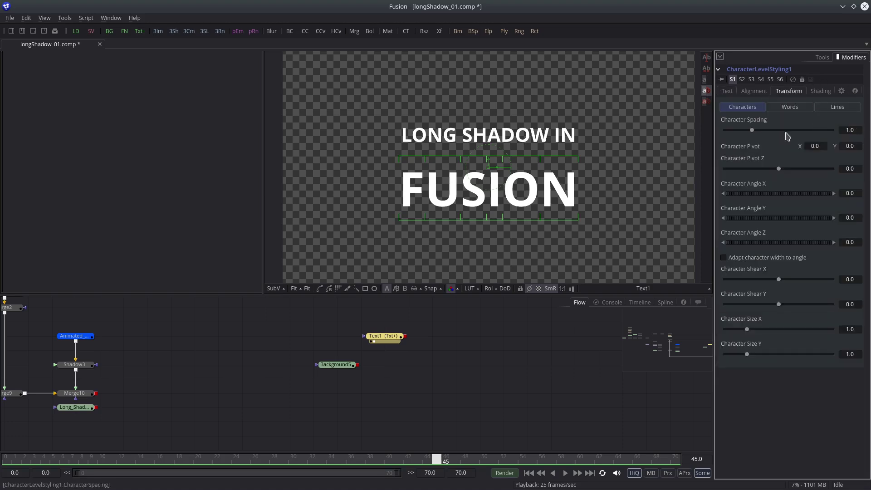
click(837, 107)
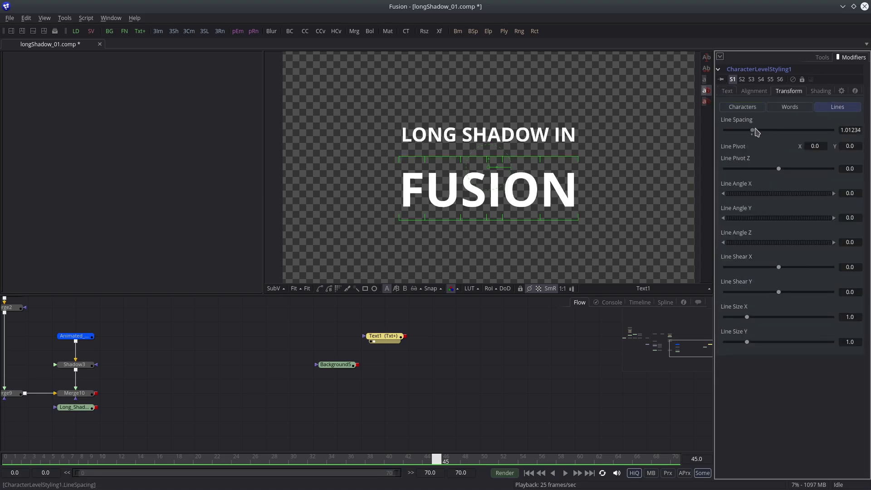
drag(754, 132, 740, 131)
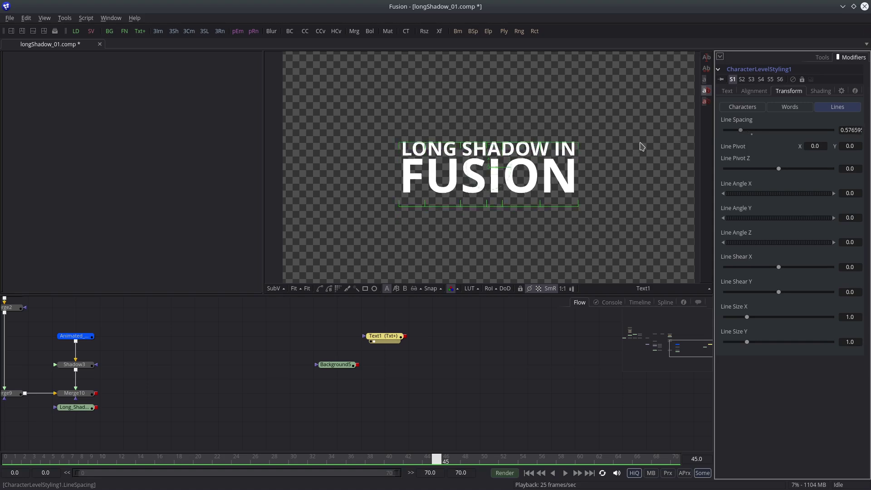
click(414, 351)
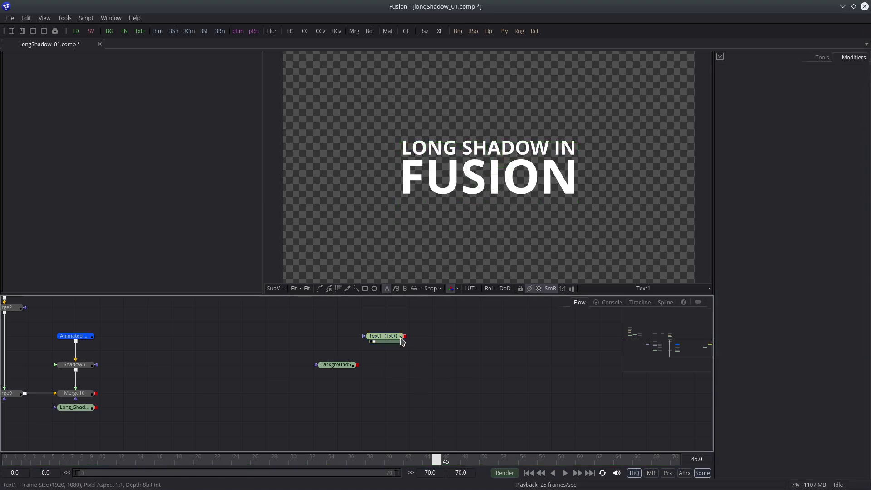
Merge the text over the blue background, show the merge in the viewer, and place the text node higher above it
drag(405, 336, 358, 365)
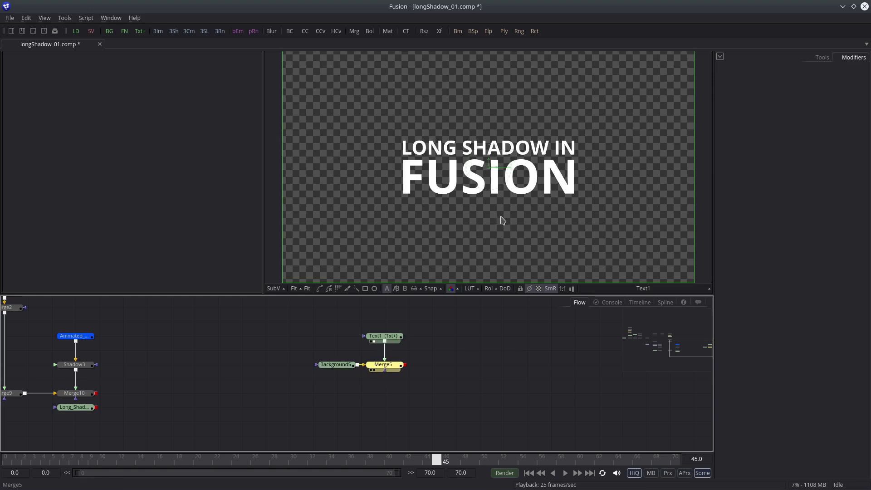
click(479, 365)
drag(449, 342, 406, 354)
drag(352, 346, 352, 318)
click(410, 365)
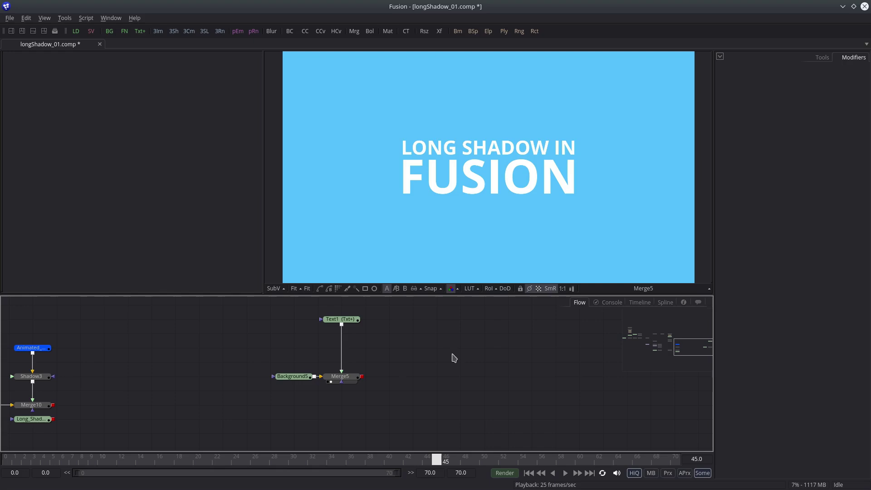
Insert a Transform node on the connection between the text and the merge
right_click(346, 360)
mouse_move(395, 183)
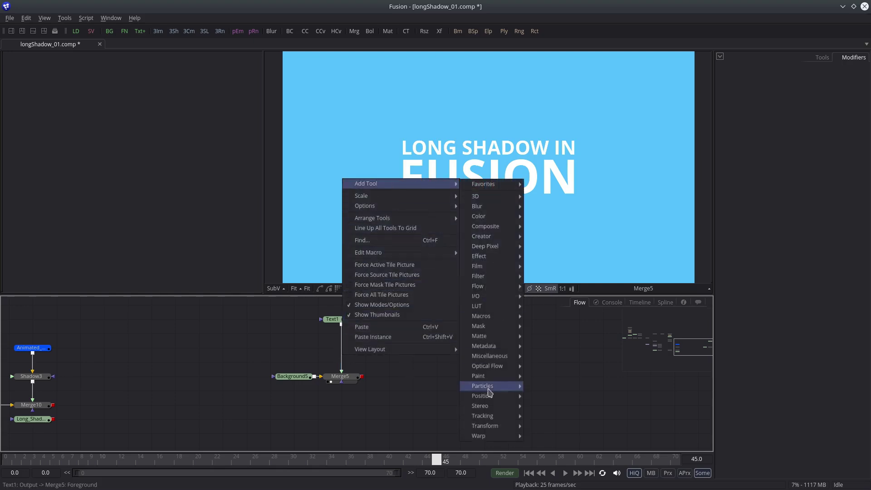
mouse_move(478, 428)
click(546, 483)
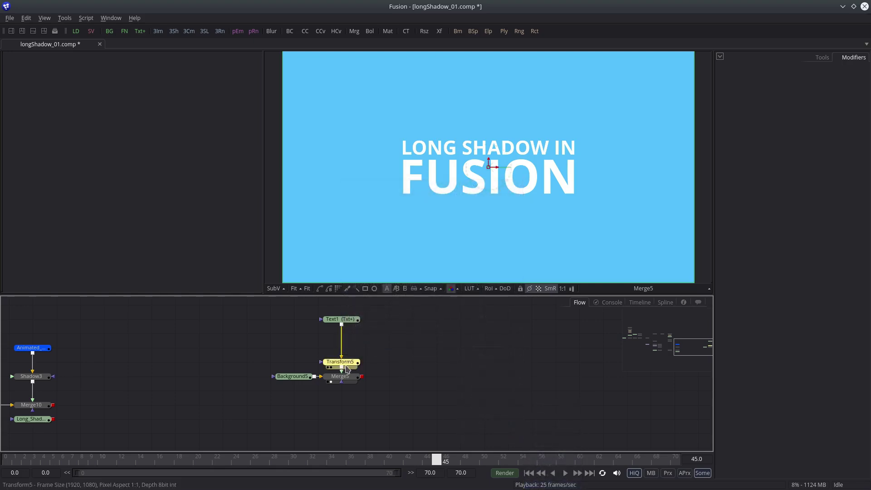
Detach the Transform from the merge, line up the text node beside it, and show the Transform in the viewer
drag(348, 367, 385, 353)
click(368, 371)
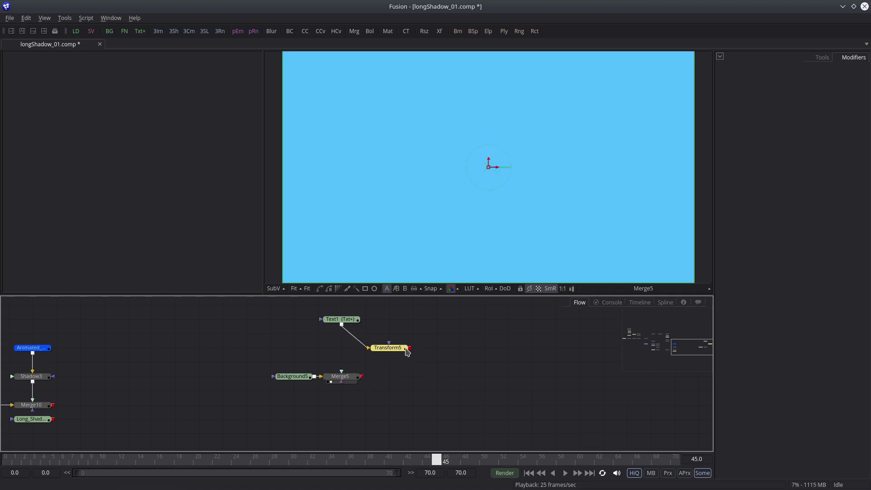
drag(344, 318, 328, 340)
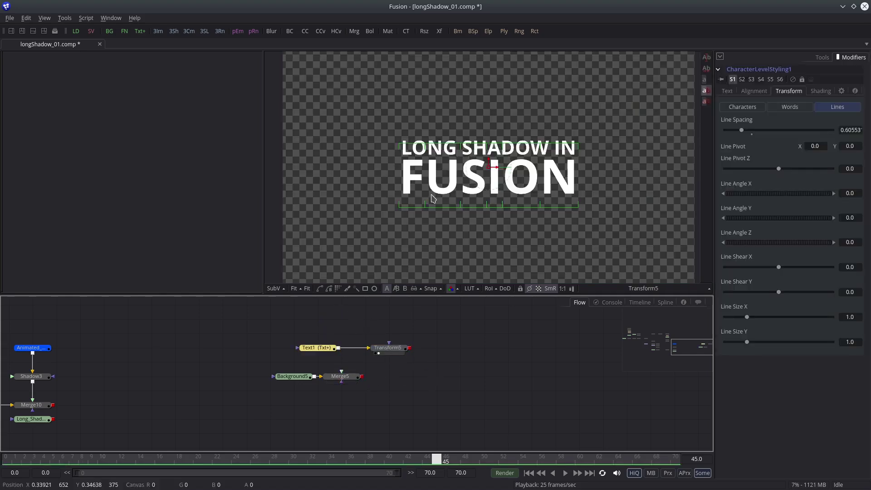
drag(421, 357, 365, 372)
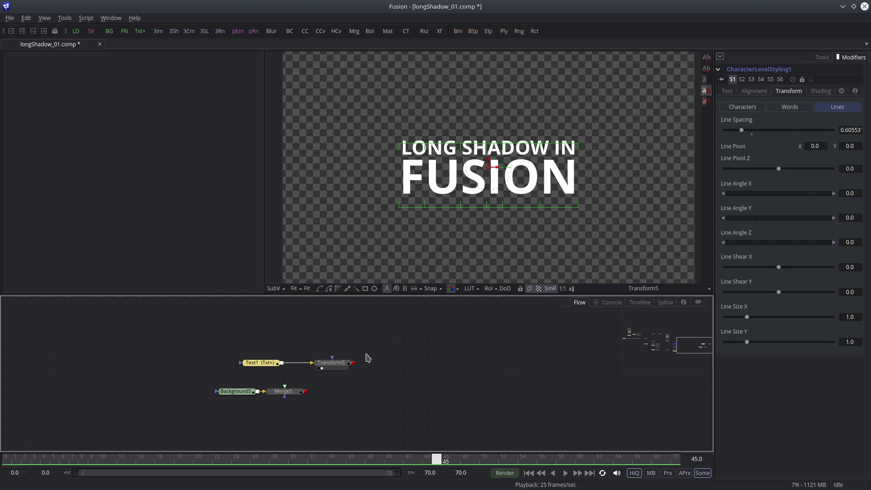
Move the blue Background and its Merge node lower so the merge sits directly below the Transform
drag(209, 367, 297, 409)
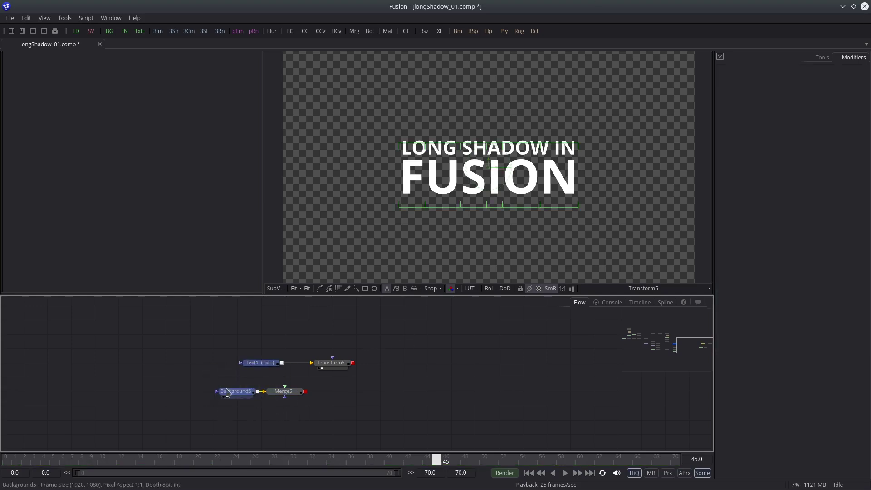
mouse_move(231, 392)
mouse_down()
mouse_move(297, 406)
mouse_move(220, 385)
mouse_up()
click(297, 410)
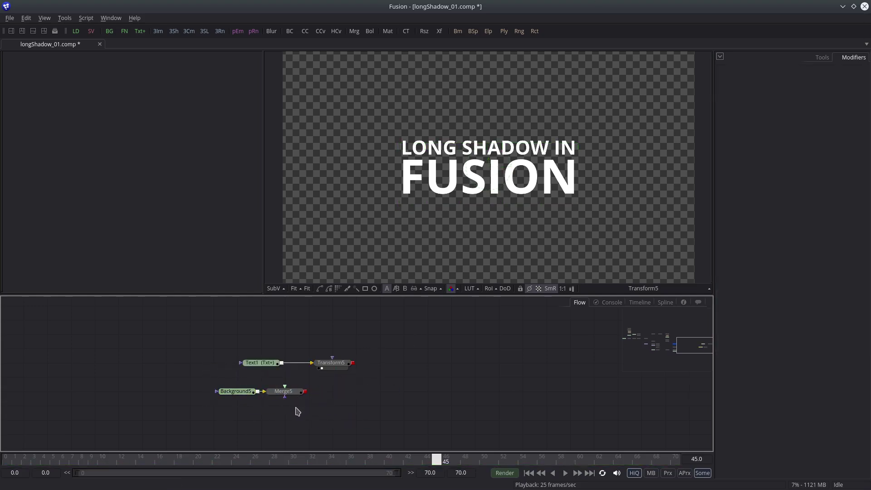
drag(205, 417, 345, 424)
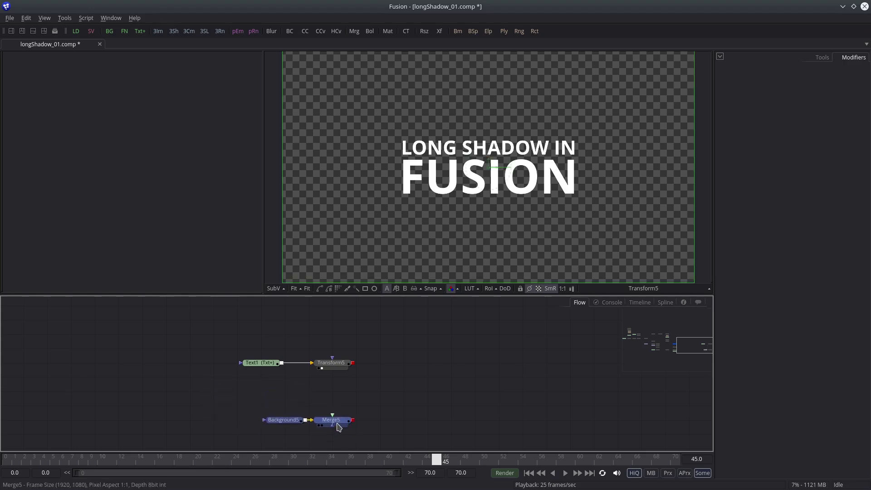
Paste the Transform as an instance and place it directly above the original Transform
click(351, 379)
drag(385, 373, 350, 390)
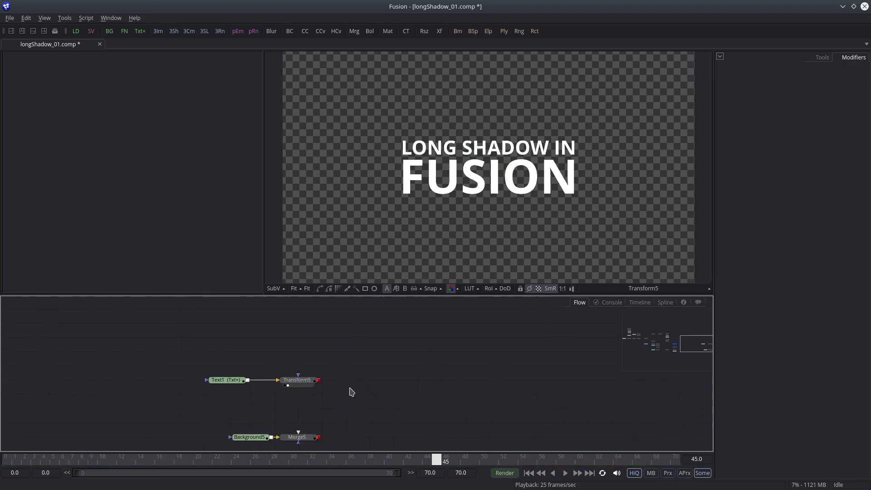
click(297, 383)
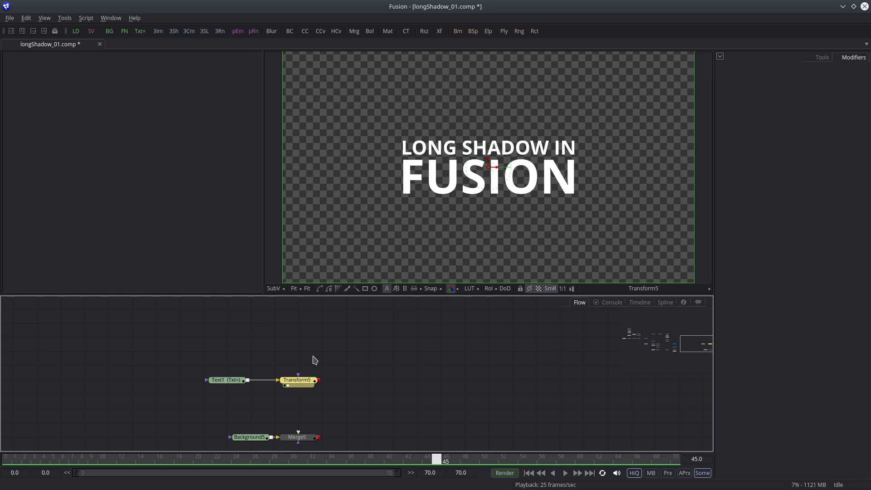
click(315, 360)
right_click(314, 355)
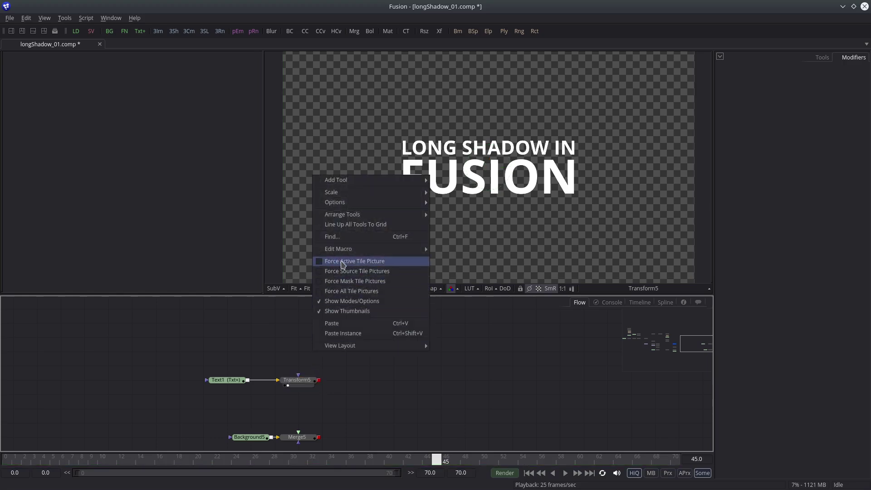
click(345, 333)
drag(319, 352, 296, 337)
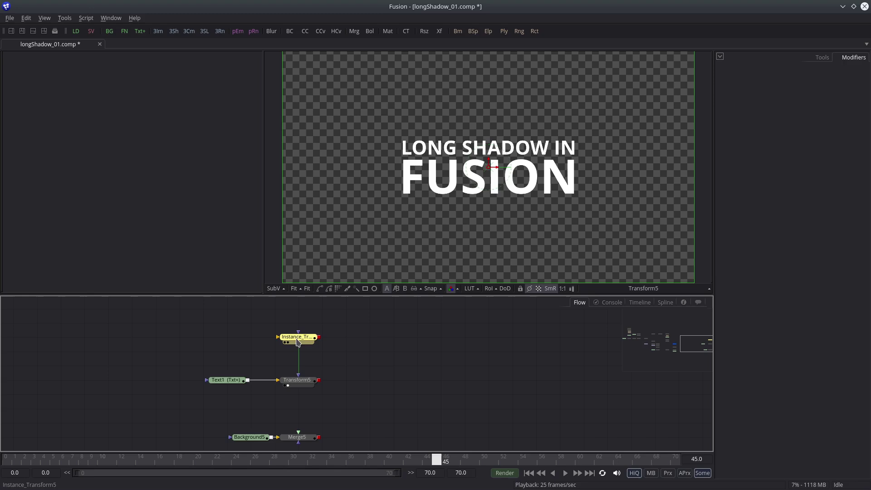
Connect the text node's output to the instanced Transform, show the instance in the viewer, and move it a little higher
drag(255, 365, 349, 267)
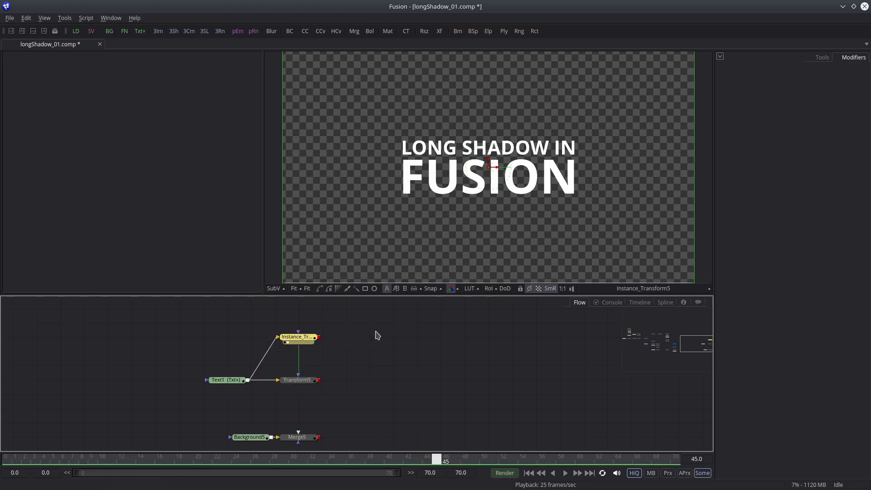
drag(382, 351, 366, 381)
drag(293, 379, 293, 365)
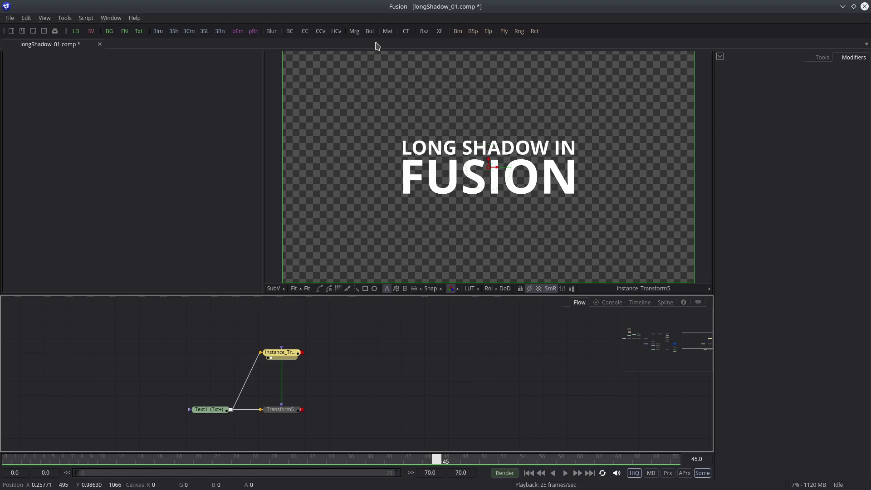
Add a Blur node after the instanced Transform, show it in the viewer, and open its controls
drag(271, 31, 352, 96)
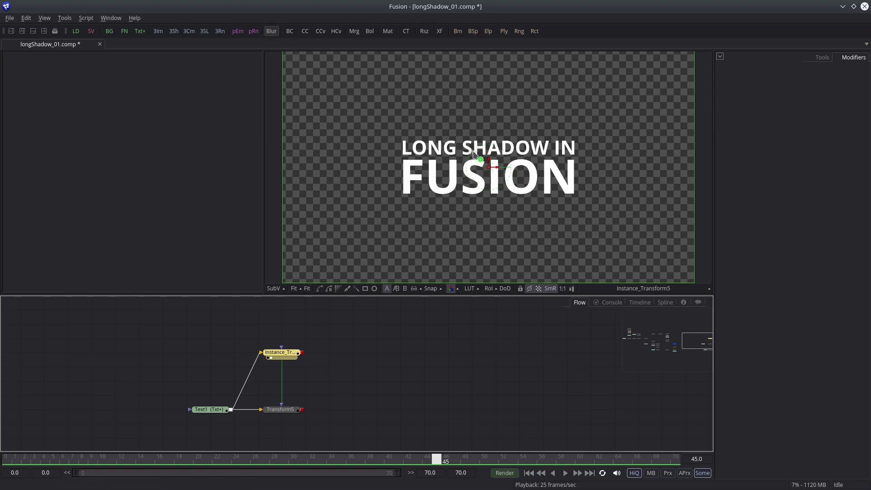
drag(473, 152, 368, 358)
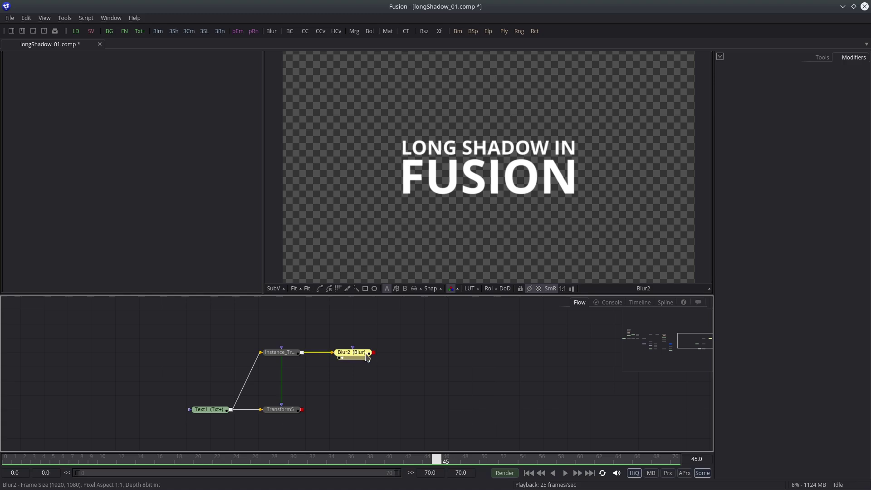
click(823, 59)
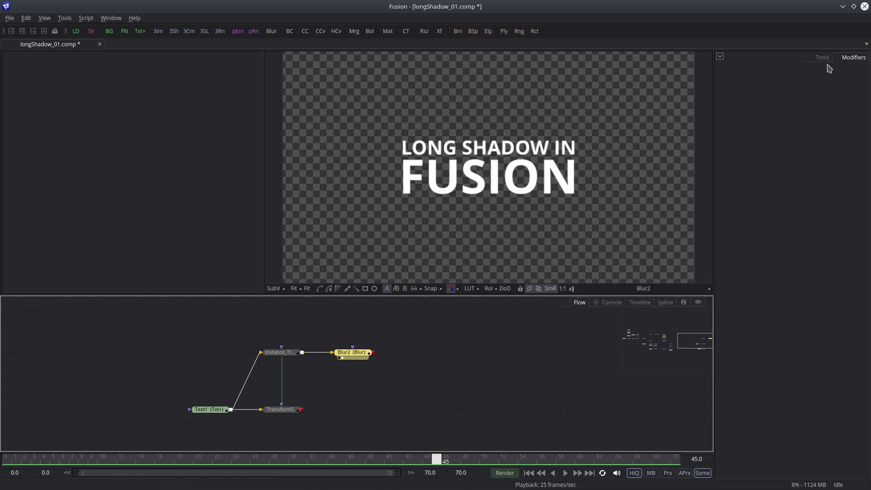
Limit the blur to the alpha channel, unlock X/Y, and set X Blur Size to 0.0 and Y Blur Size to 100.0
click(734, 130)
click(760, 129)
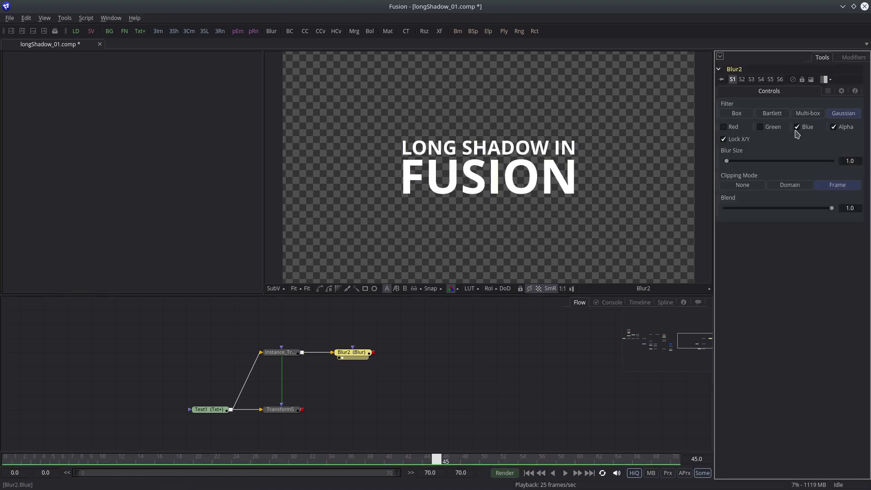
click(791, 130)
click(724, 141)
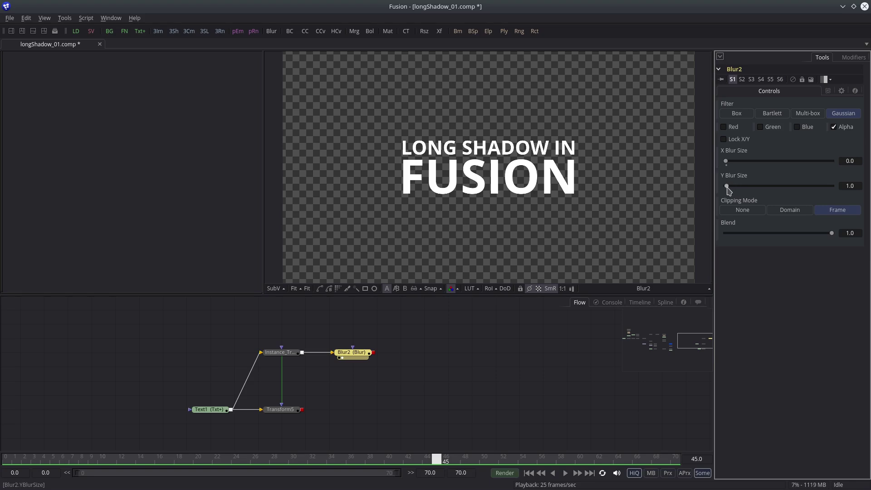
drag(726, 187, 779, 191)
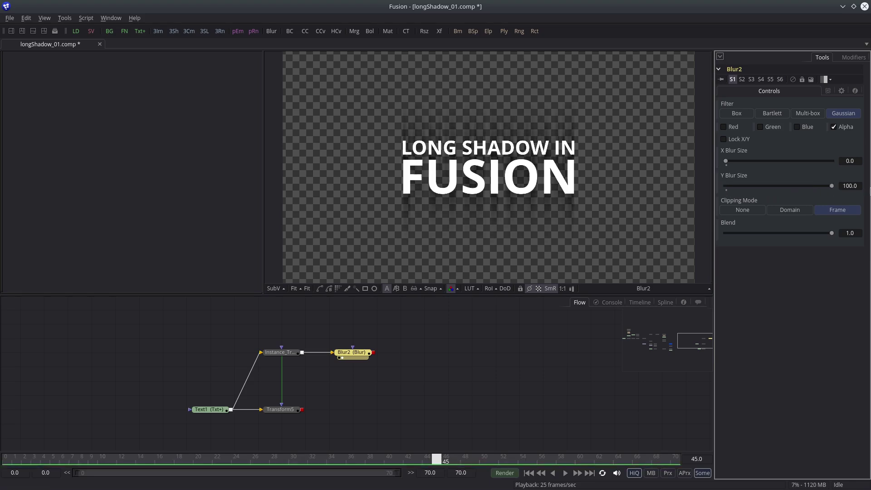
Add a Channel Booleans node after the Blur with its Operation set to Divide, and change the Blur's filter to Box
click(362, 360)
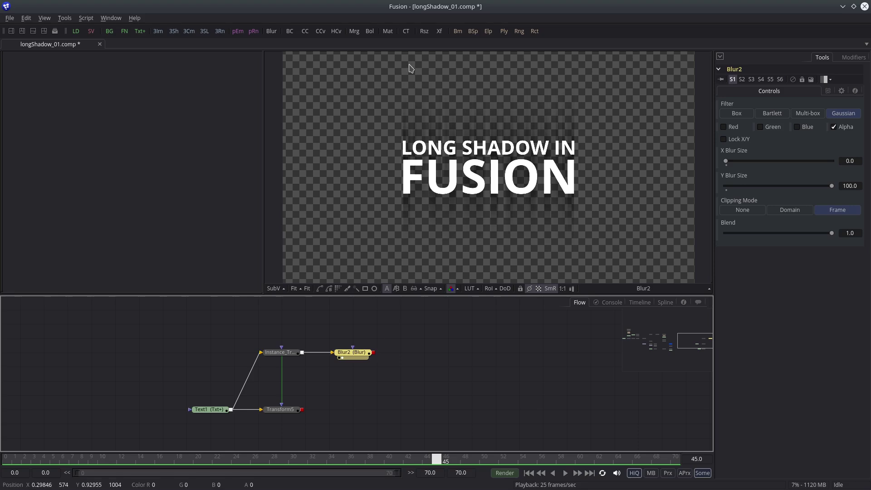
click(369, 31)
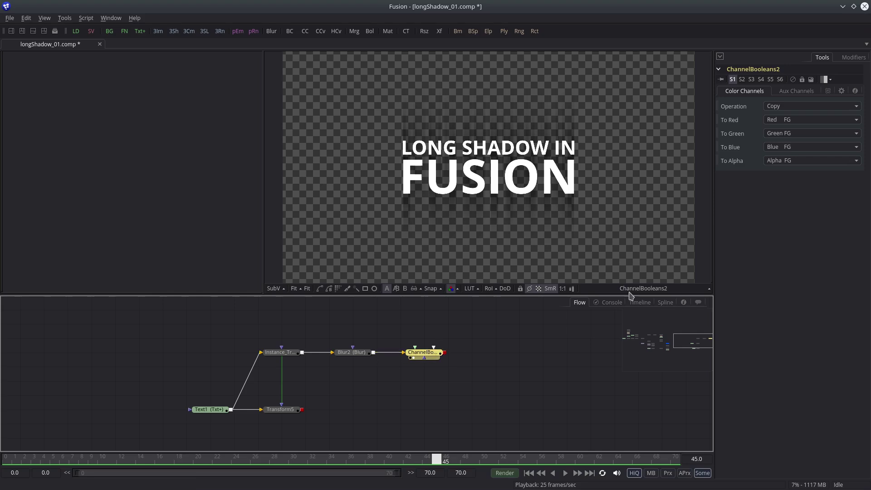
click(790, 107)
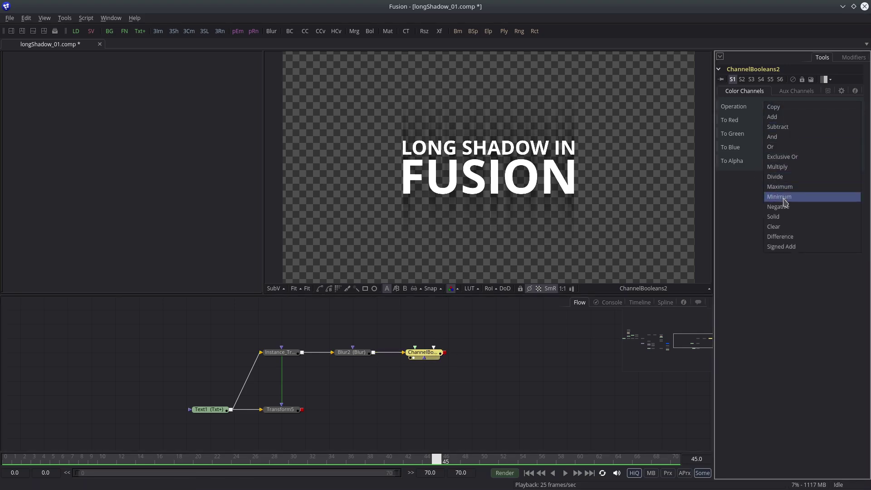
click(782, 177)
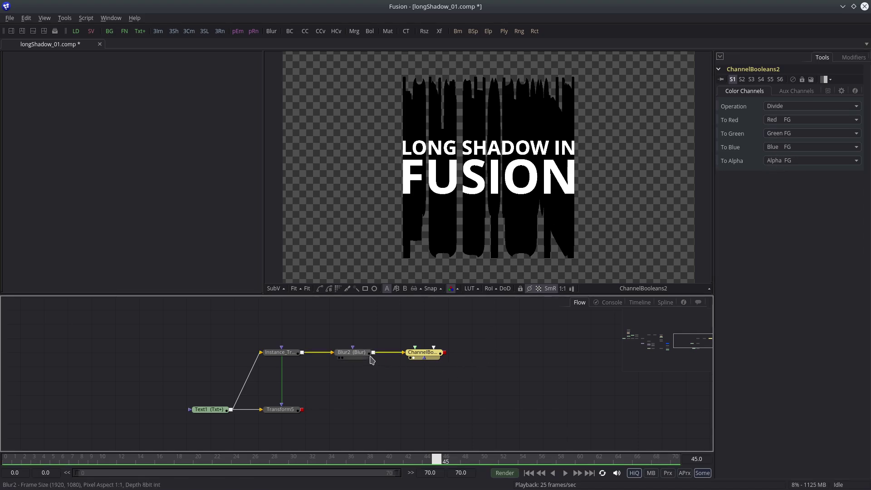
click(356, 353)
click(736, 114)
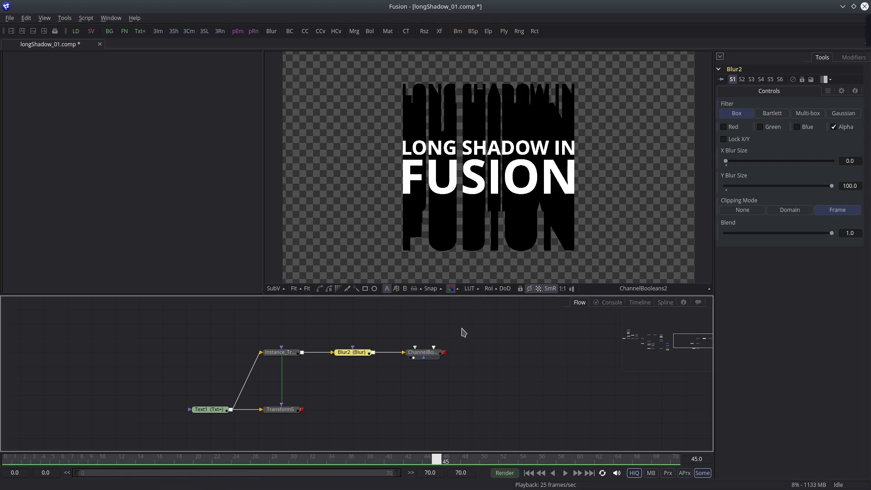
Add a Background node below the Channel Booleans node and use the Channel Booleans output as its mask
drag(109, 31, 436, 385)
drag(444, 352, 429, 383)
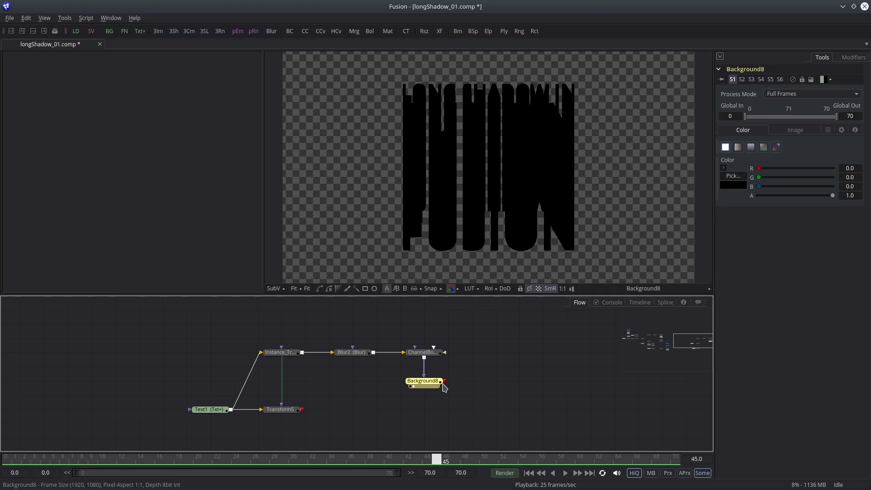
Merge the masked Background with the original Transform, show the merge, and swap its inputs so the text lies over the shadow
drag(446, 383, 301, 410)
key(1)
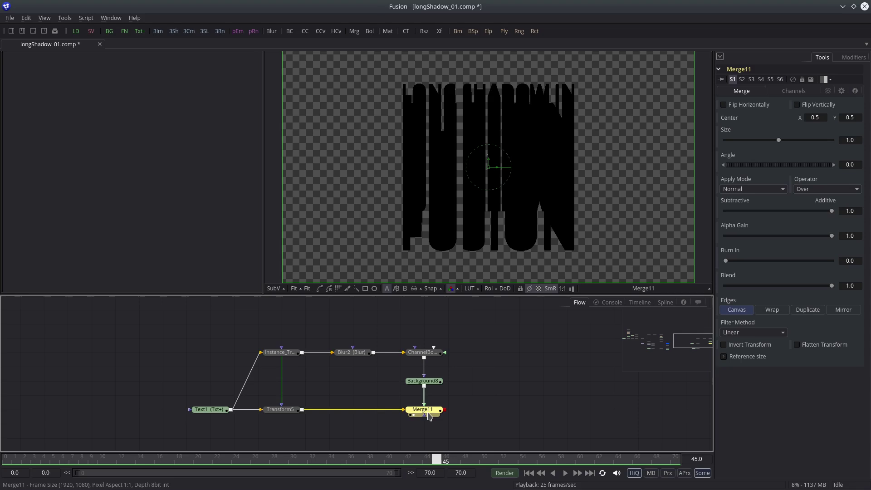
key(ctrl+t)
click(465, 400)
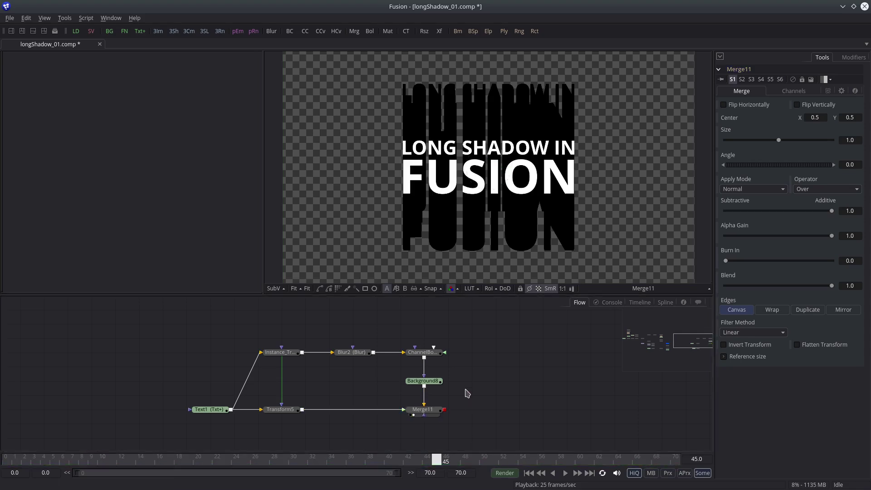
Move the light blue background's Merge below the shadow merge, connect the shadow merge as its foreground, and show the result
drag(465, 388, 459, 334)
drag(274, 413, 417, 412)
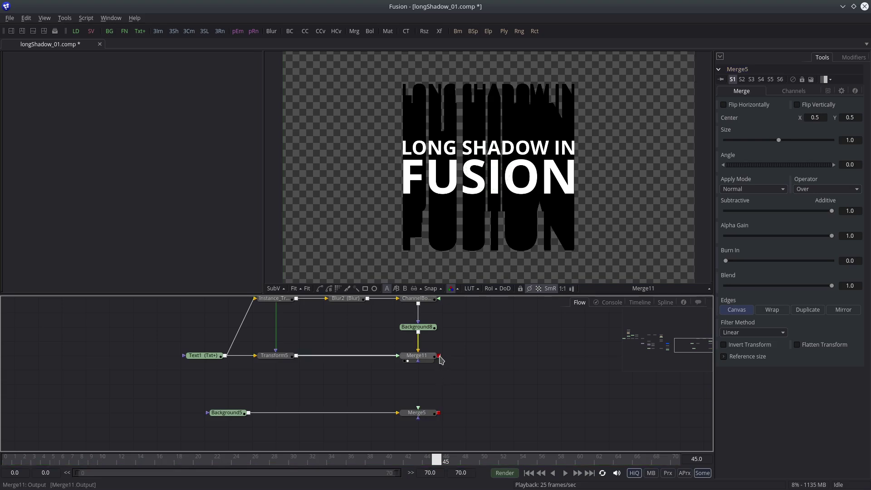
drag(438, 357, 481, 227)
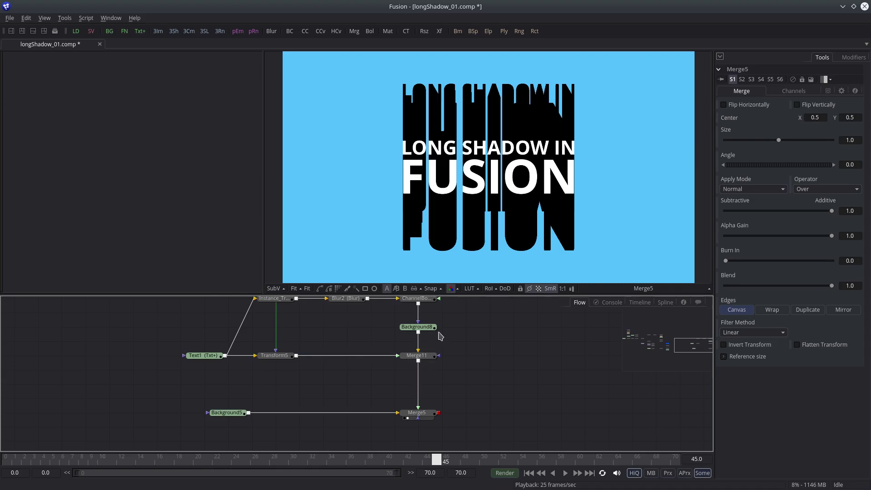
Pick the light blue from the viewer as the masked Background's color and darken it to a Value of 0.38 with Saturation 0.68
scroll(436, 350, up, 3)
click(427, 360)
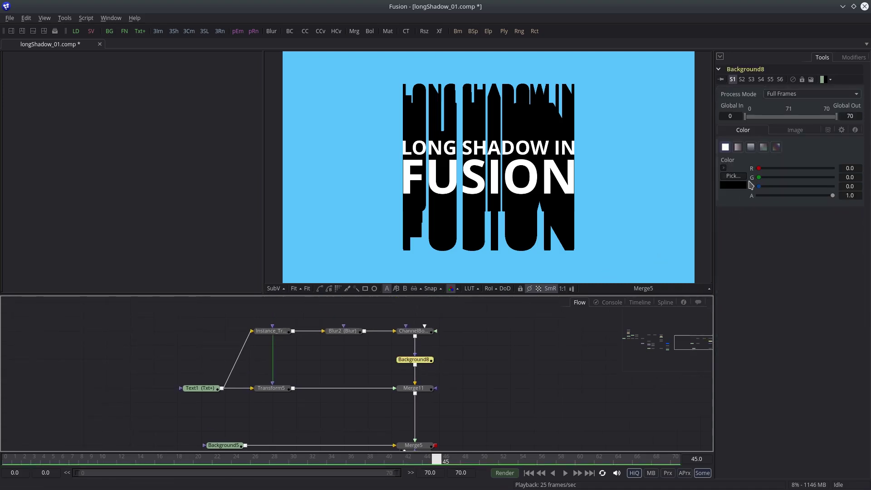
drag(733, 176, 651, 184)
click(723, 167)
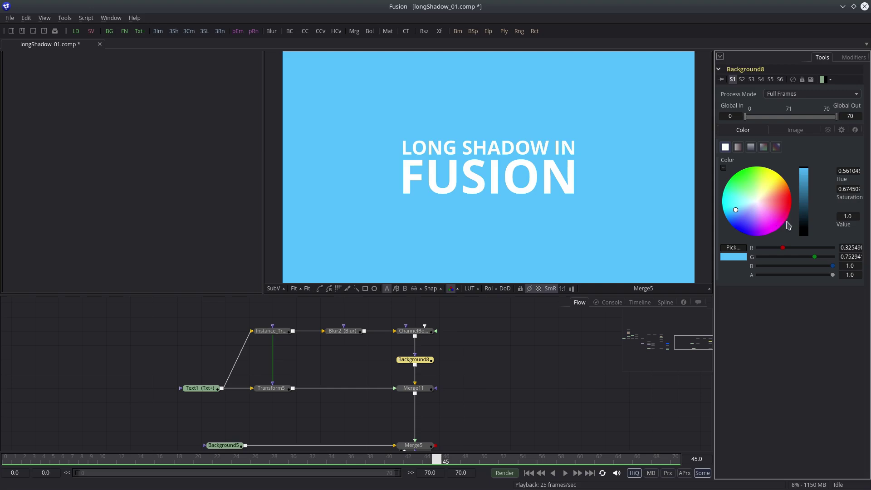
mouse_move(775, 210)
mouse_down()
mouse_move(781, 223)
mouse_move(738, 216)
mouse_up()
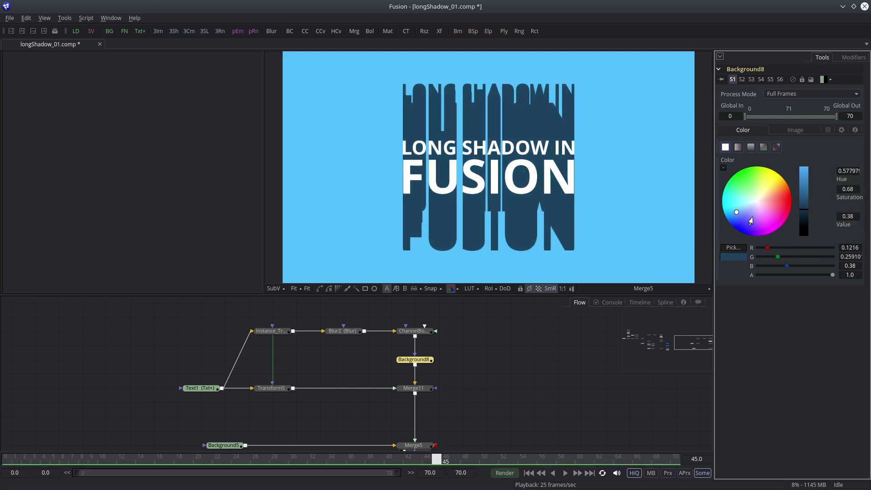
Try rotating the linked Transform instance by about 10.8 degrees and undo the rotation
drag(493, 362, 474, 340)
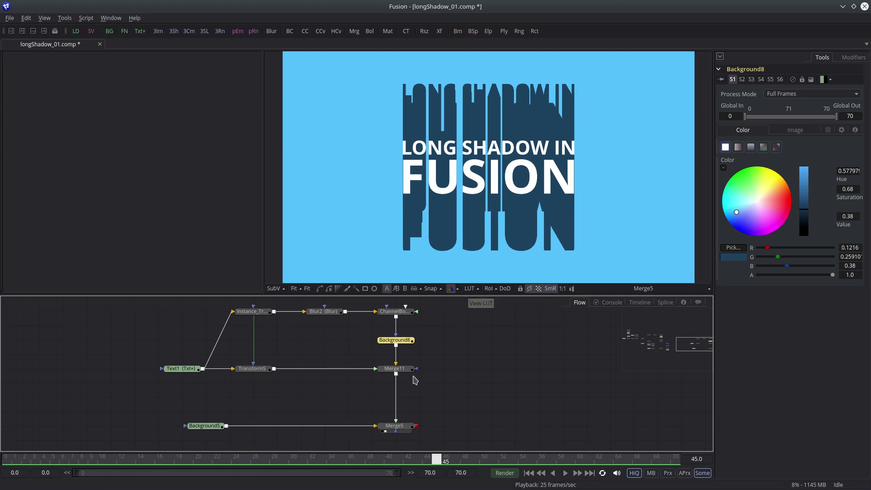
drag(449, 342, 472, 368)
click(278, 338)
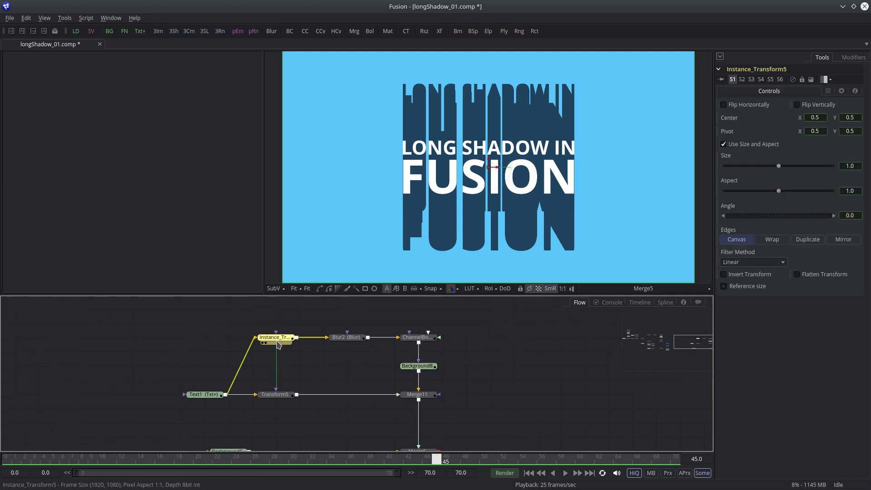
mouse_move(739, 221)
mouse_down()
mouse_move(732, 222)
mouse_move(744, 220)
mouse_up()
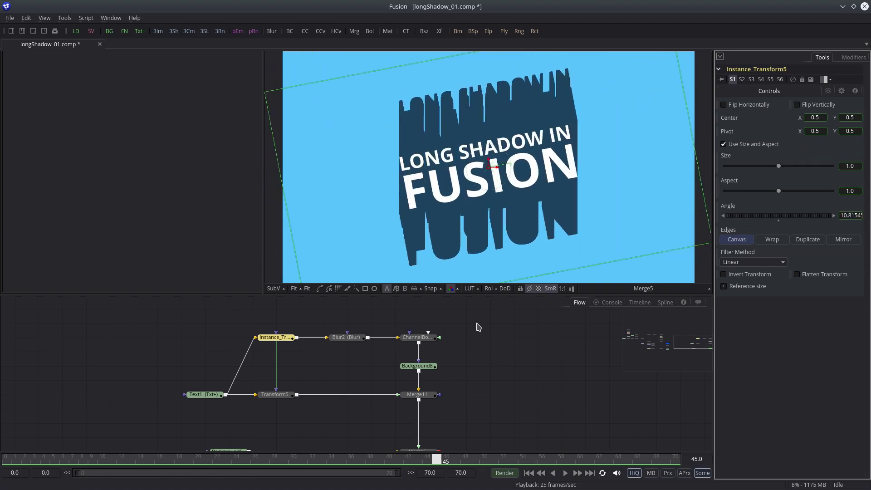
key(ctrl+z)
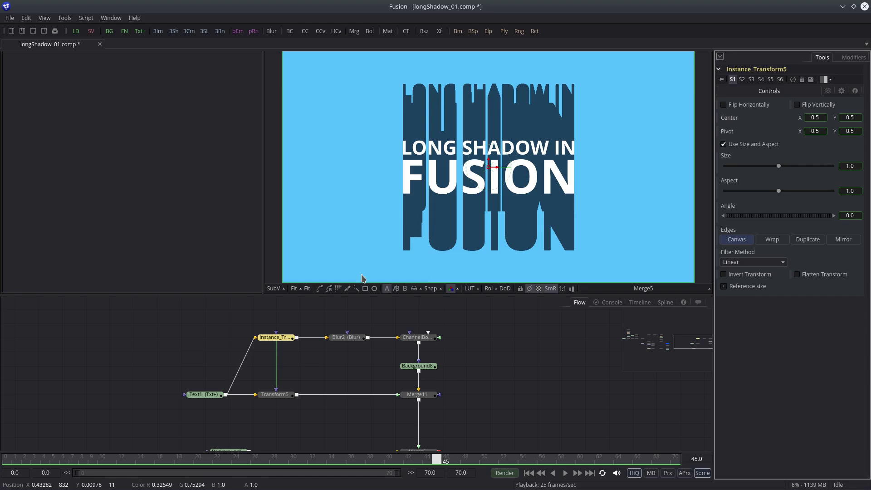
Unlink the Angle of the instanced Transform from the original and set it to 45.0
right_click(728, 206)
click(761, 288)
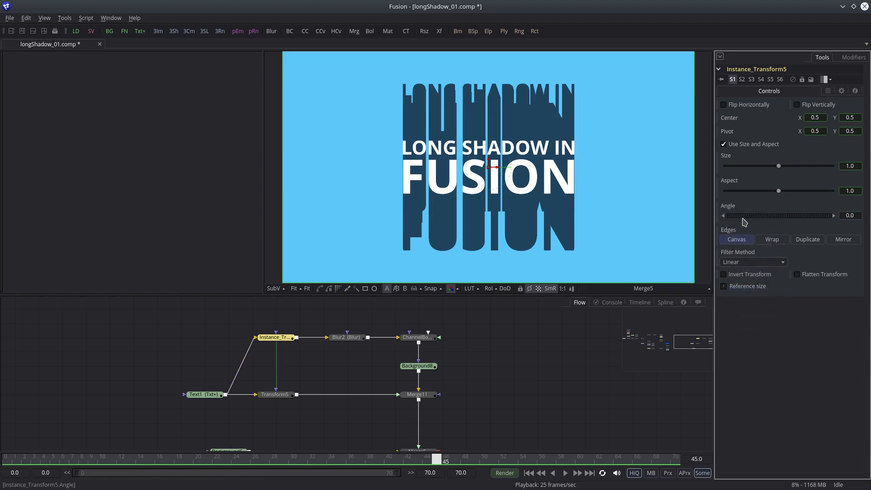
drag(740, 220, 737, 217)
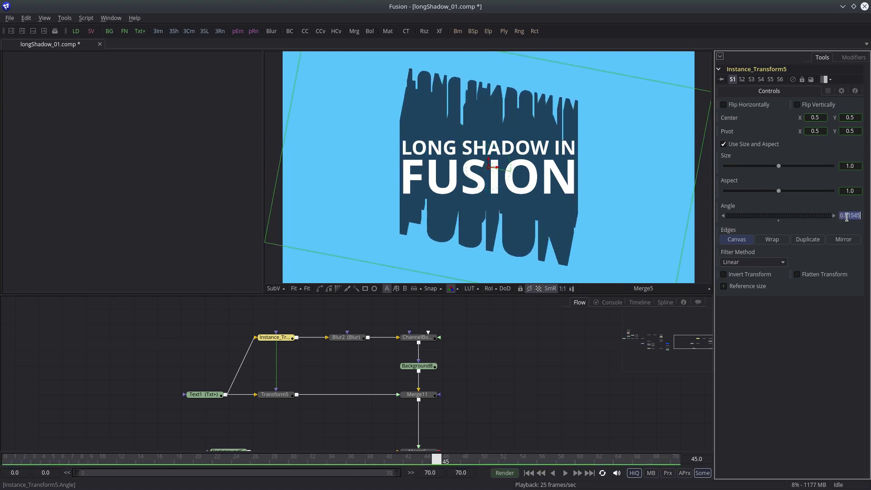
click(847, 216)
text(45)
key(Tab)
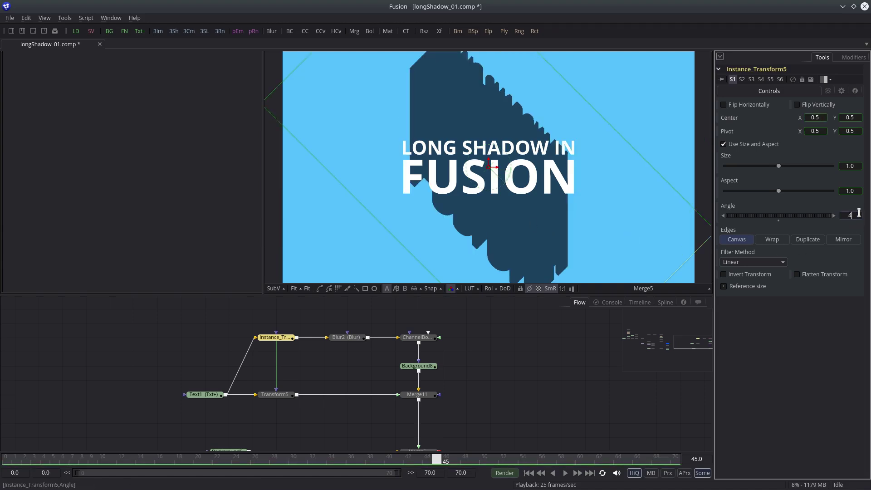
text(5)
key(Tab)
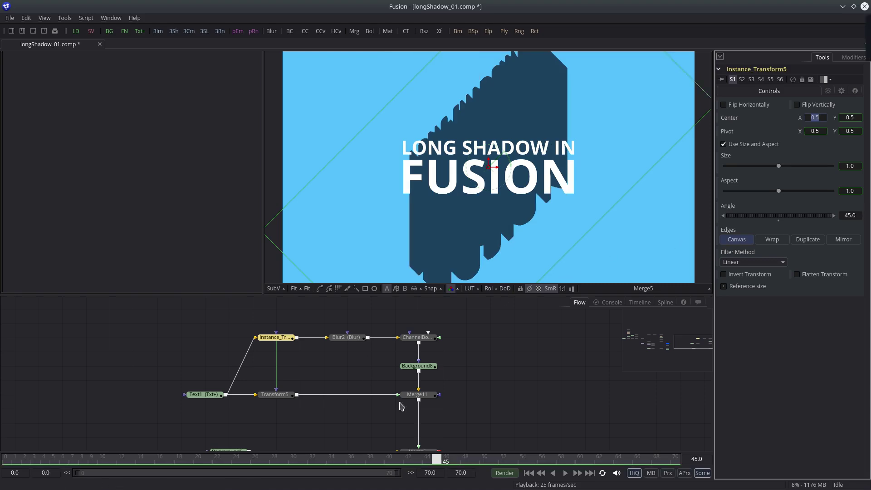
Move the masked Background up toward the Channel Booleans node and insert a Transform between it and the shadow merge
drag(428, 370, 428, 359)
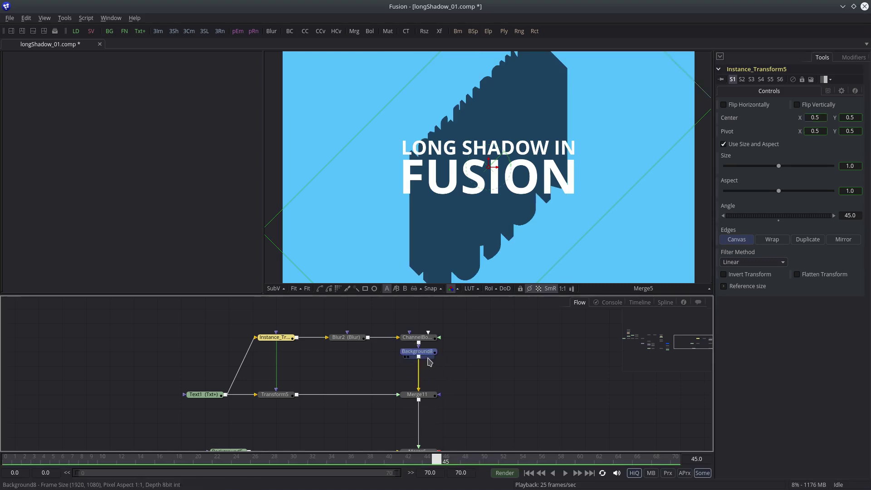
right_click(468, 341)
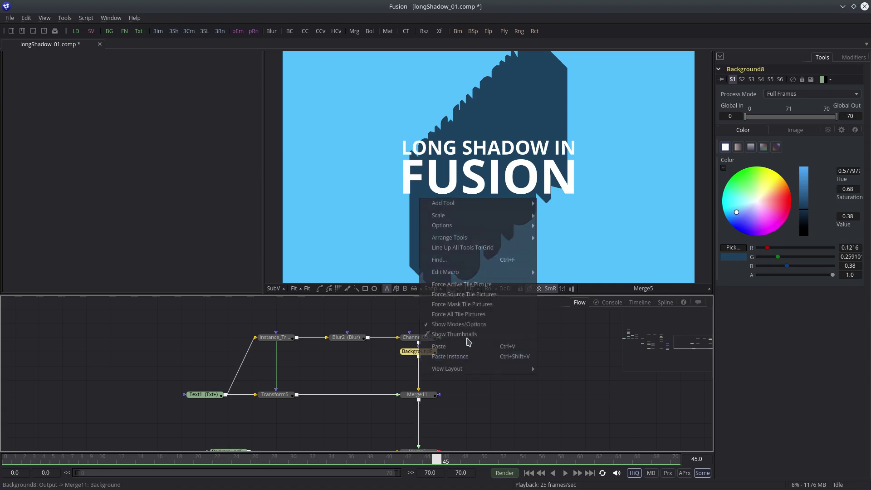
mouse_move(490, 203)
mouse_move(575, 448)
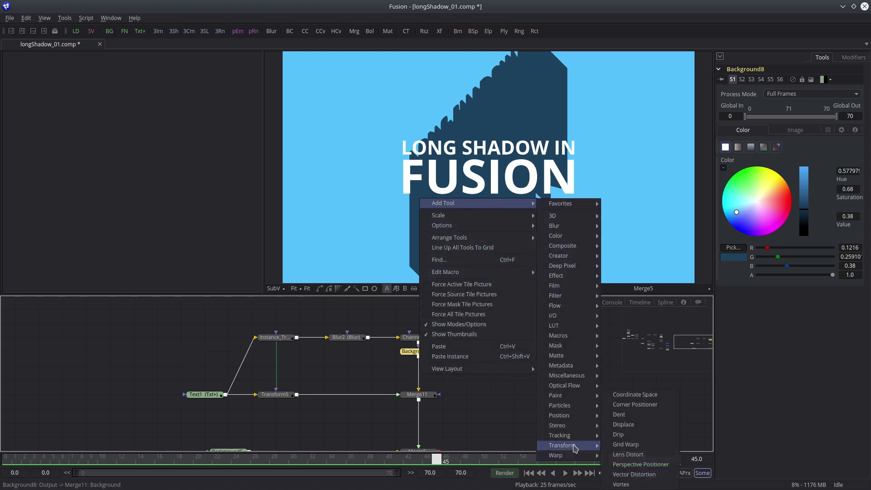
click(625, 483)
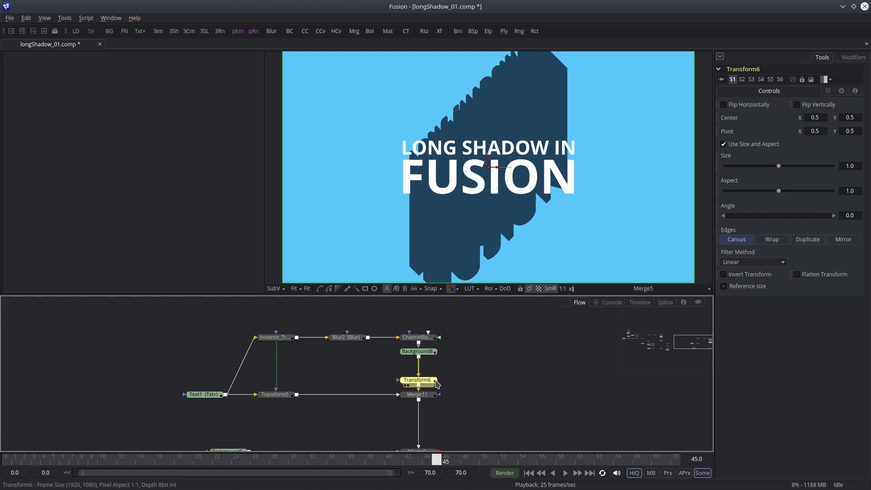
Set the new Transform's Angle to -45.0 to counter the instanced Transform's rotation, and place the node directly below the masked Background
click(263, 338)
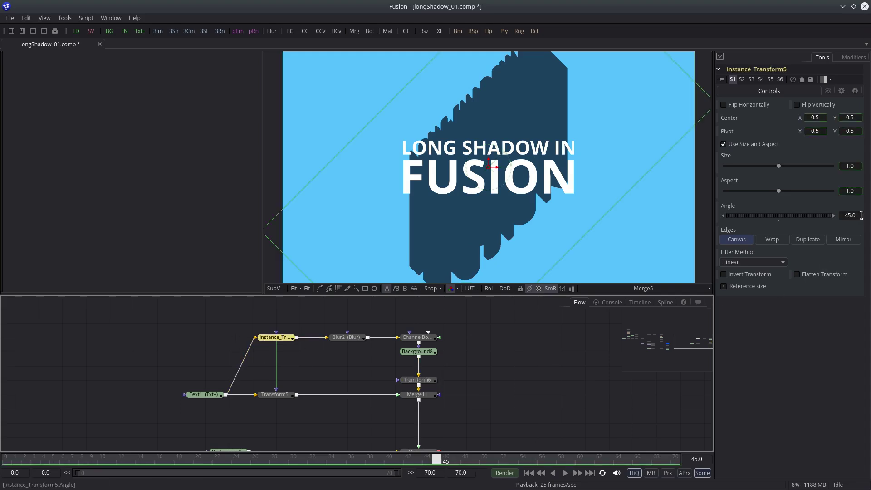
click(429, 380)
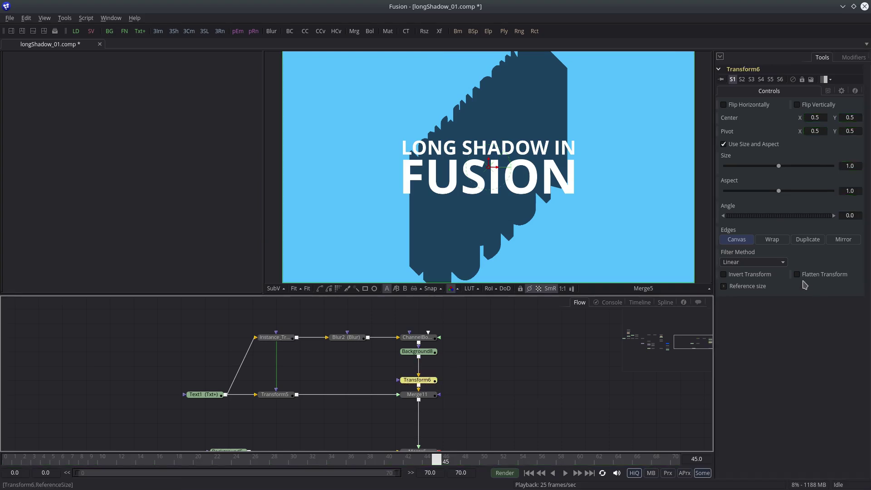
click(853, 215)
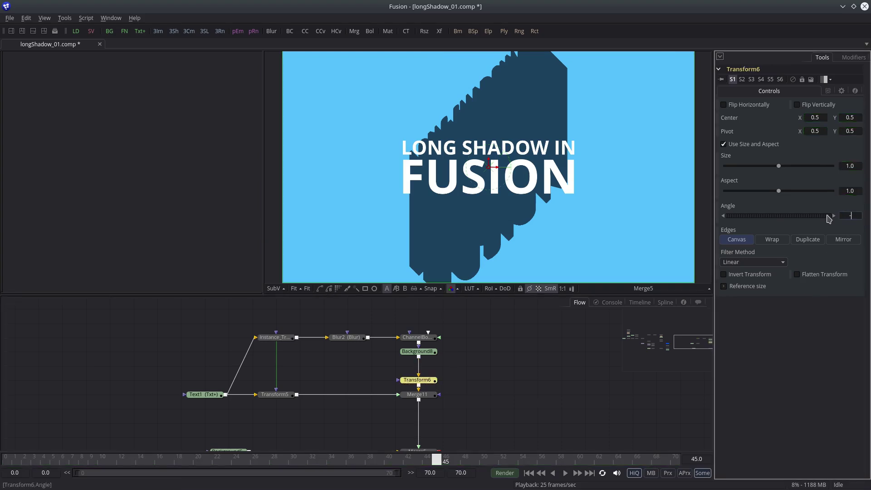
text(-45)
key(Tab)
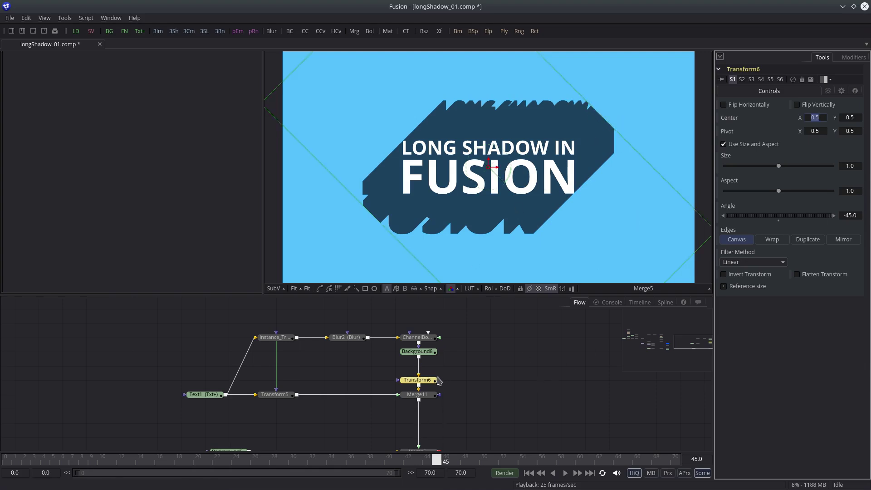
drag(438, 381, 438, 367)
click(515, 366)
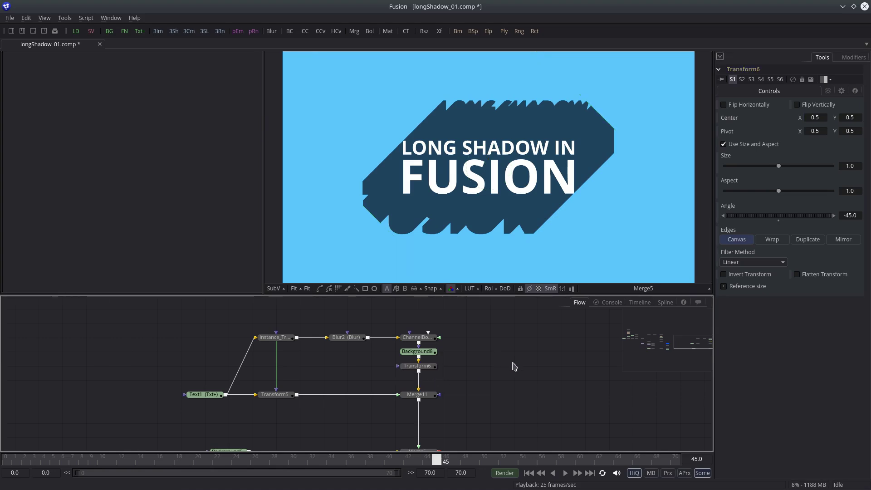
Try moving the center of the linked Transform instance in the viewer and undo the move
click(281, 340)
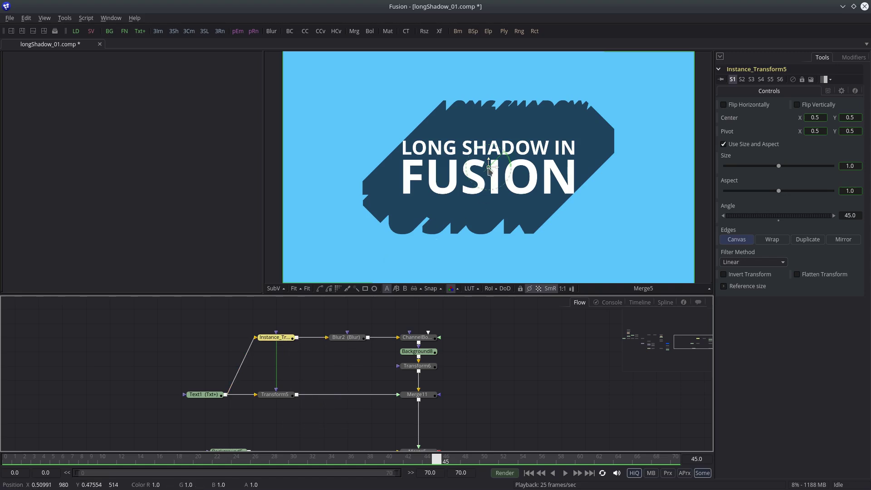
drag(490, 169, 487, 176)
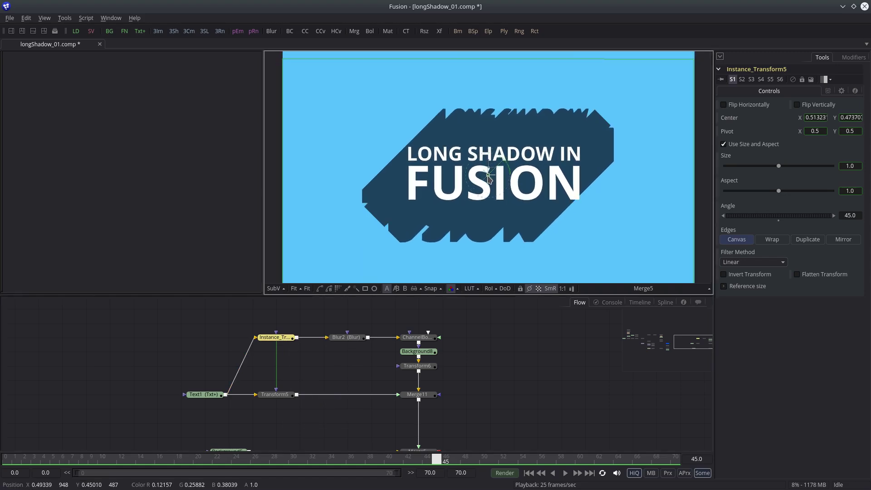
key(ctrl+z)
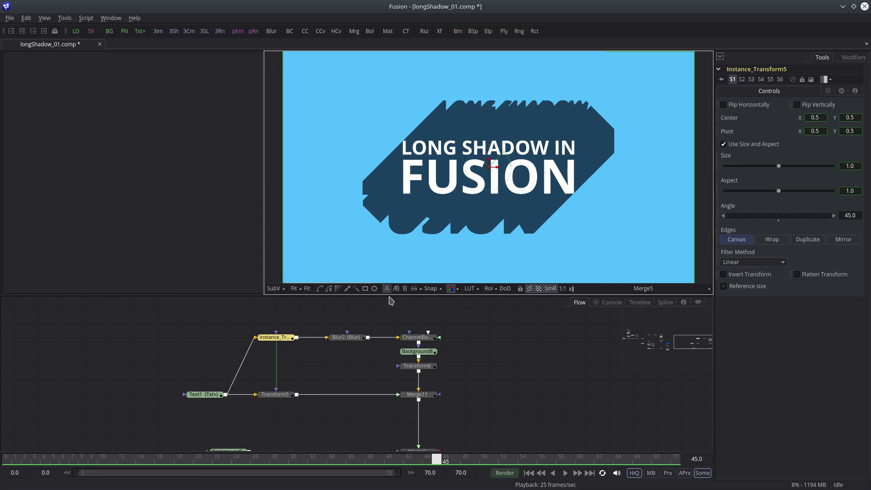
Deinstance the Center of the instanced Transform and move it down in the viewer to about X 0.5007, Y 0.2550
click(275, 341)
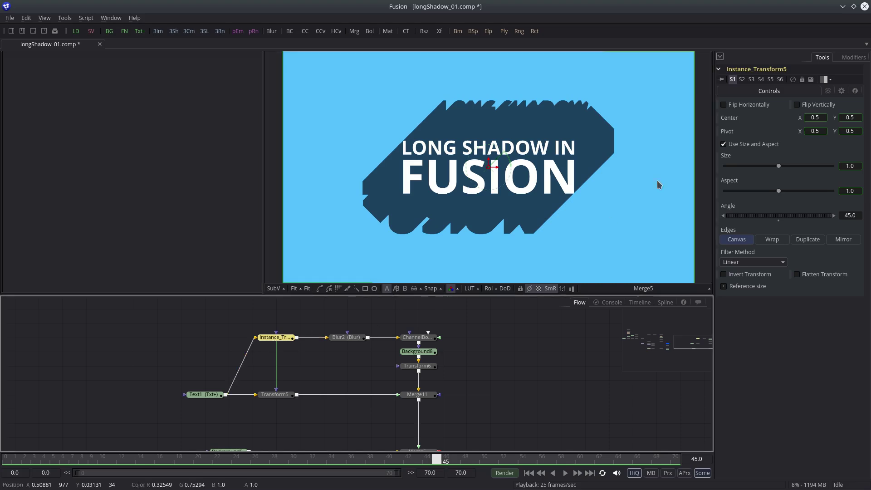
right_click(725, 118)
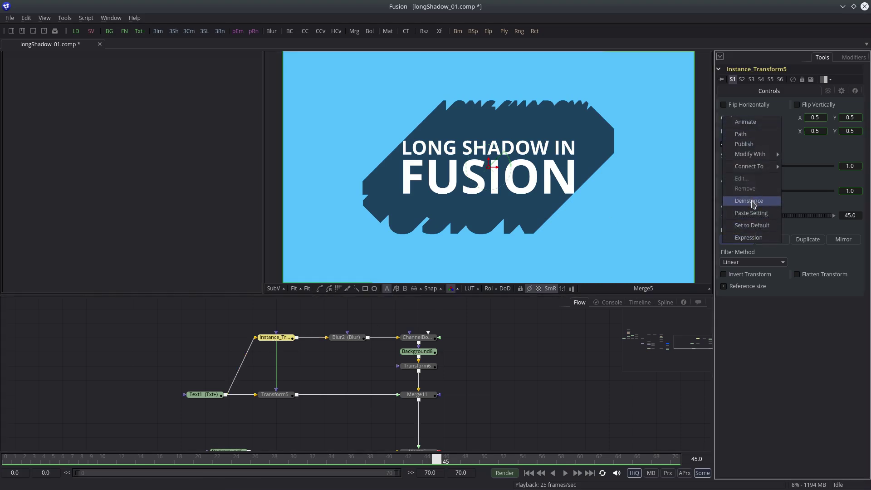
click(749, 200)
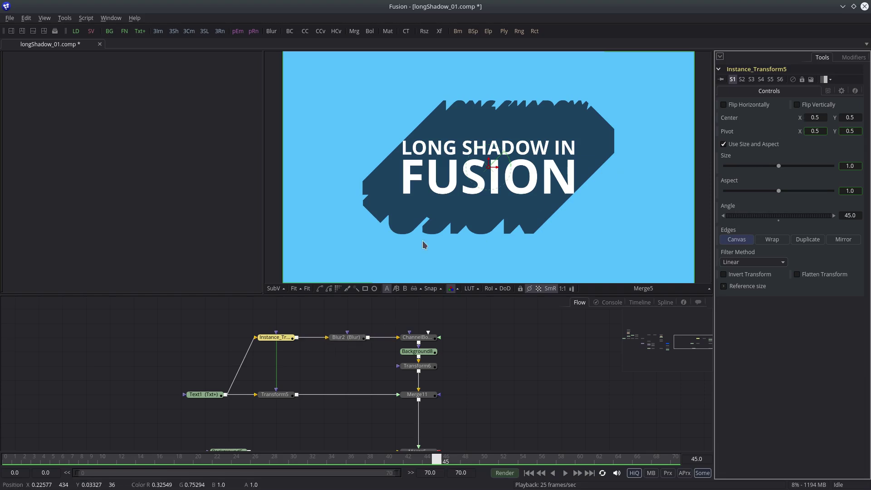
drag(490, 169, 450, 210)
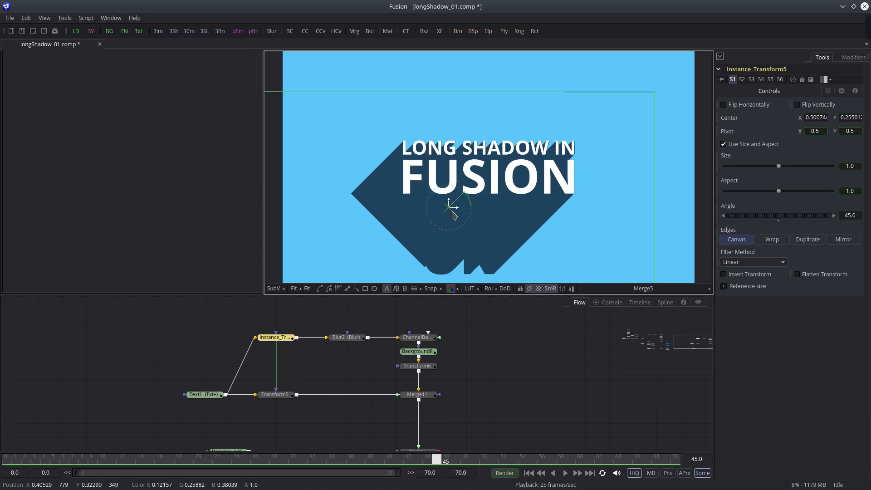
Nudge the instanced Transform's Center to about X 0.5002, Y 0.2532 so the shadow lines up with the letter edges
scroll(449, 209, up, 3)
drag(533, 151, 500, 163)
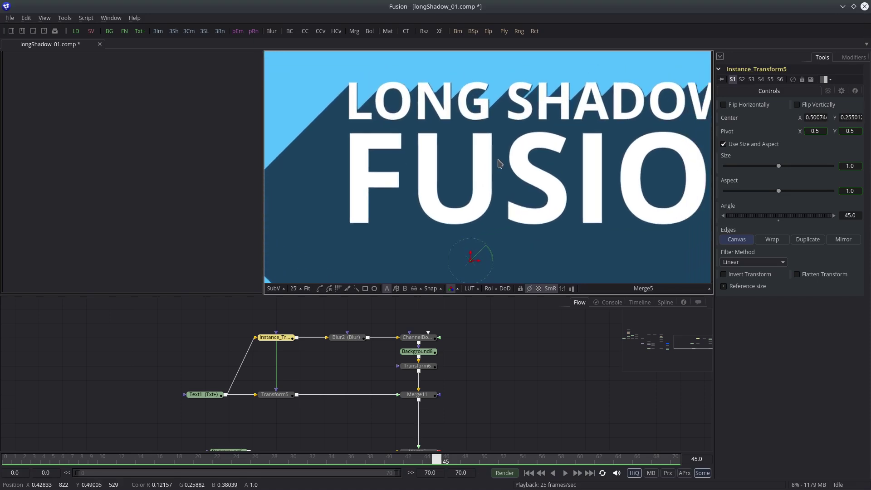
key(Left)
key(Left)
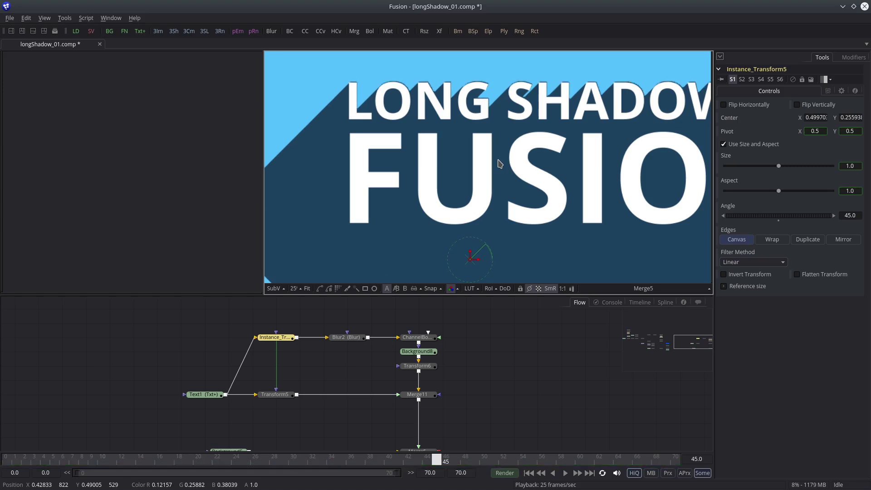
key(Down)
key(Down)
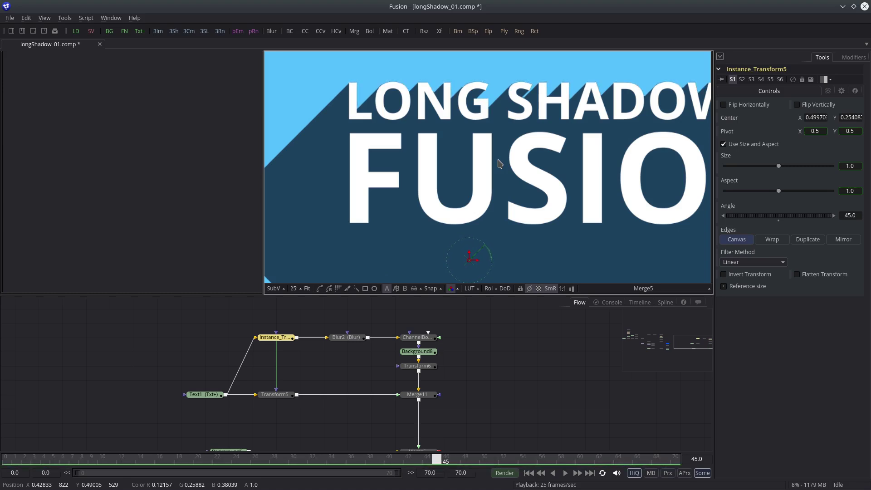
key(Up)
key(Up)
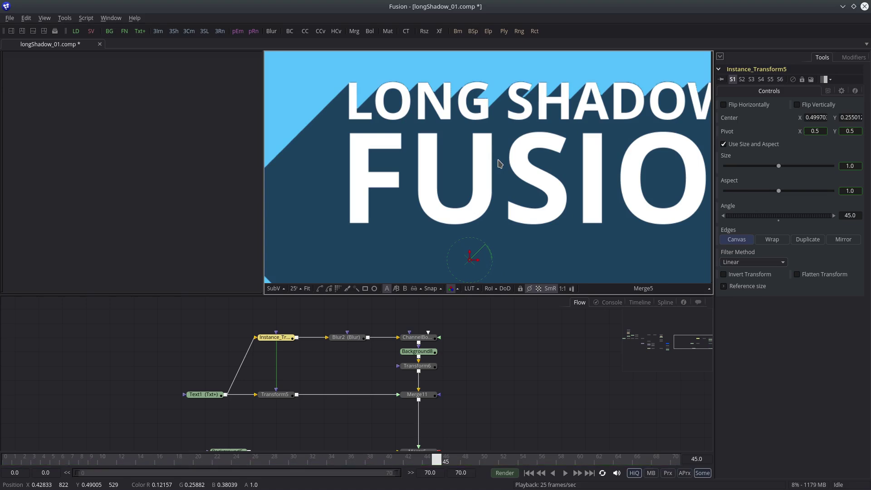
key(Down)
key(Down)
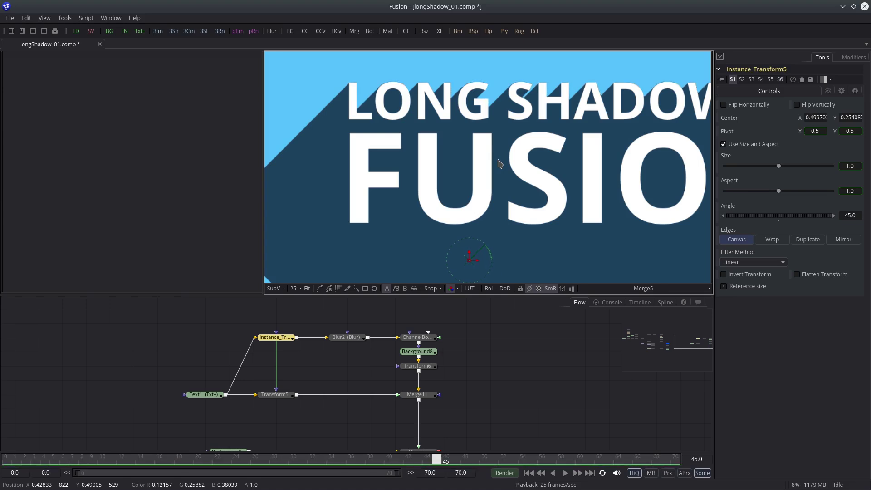
key(Right)
key(Down)
key(Down)
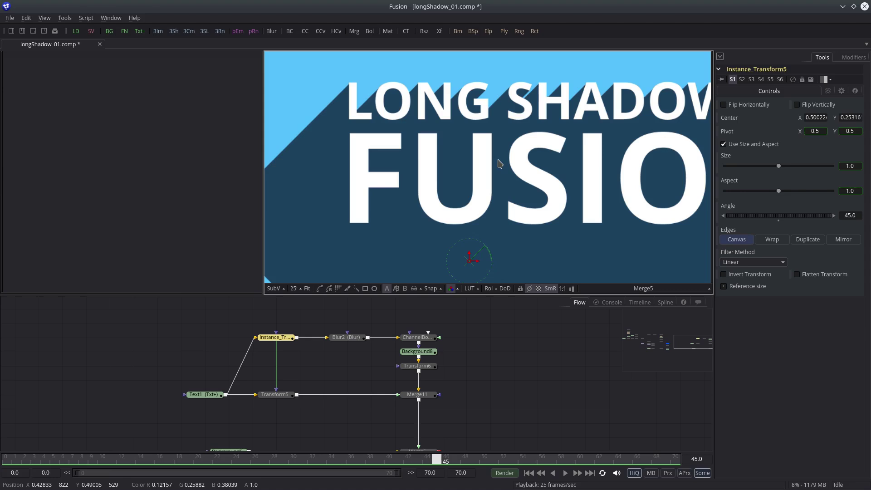
scroll(482, 158, down, 3)
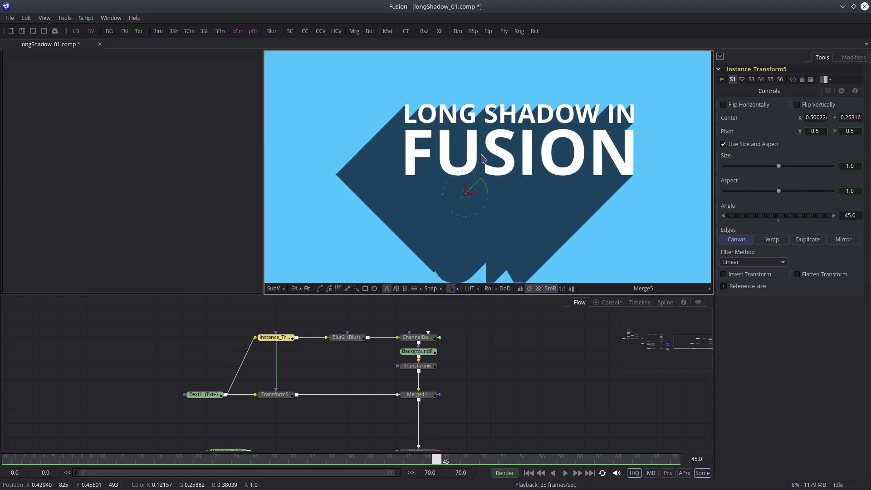
scroll(495, 185, down, 1)
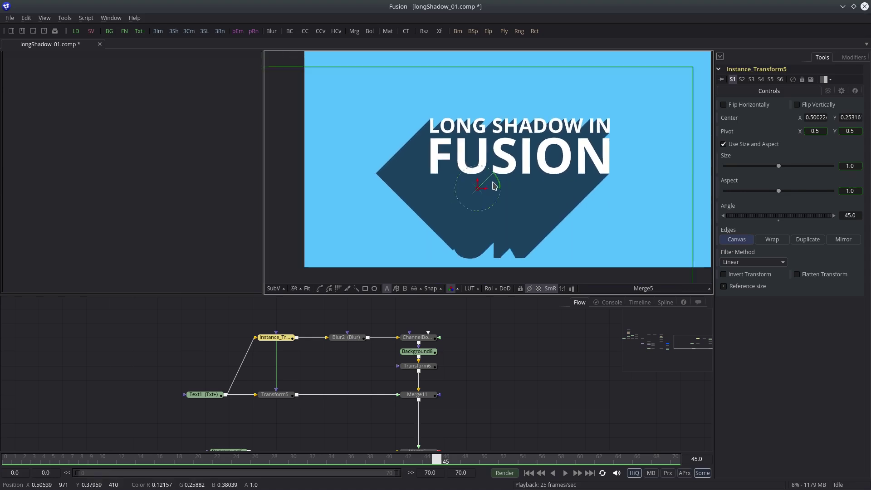
scroll(493, 185, down, 2)
scroll(486, 190, up, 2)
click(505, 366)
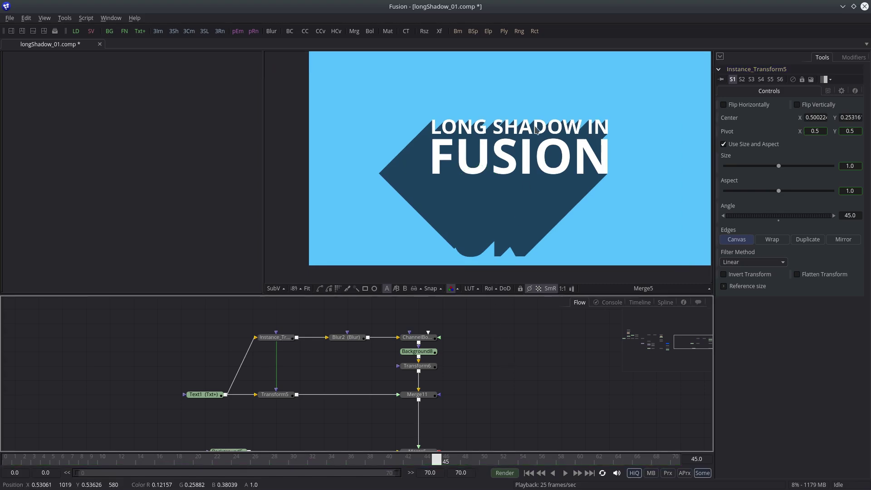
drag(535, 94, 512, 116)
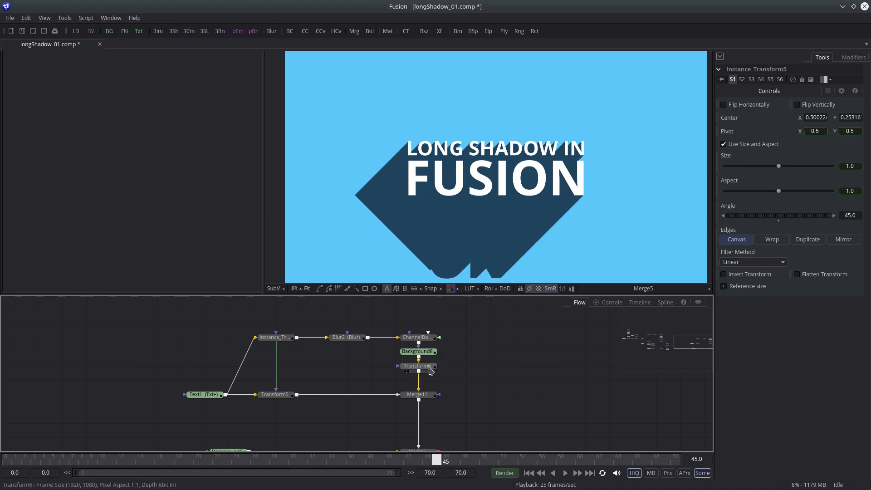
Pin the instanced Transform's controls and drive the Angle of the Transform below the masked Background with the expression Instance_Transform5.Angle *-1
click(275, 337)
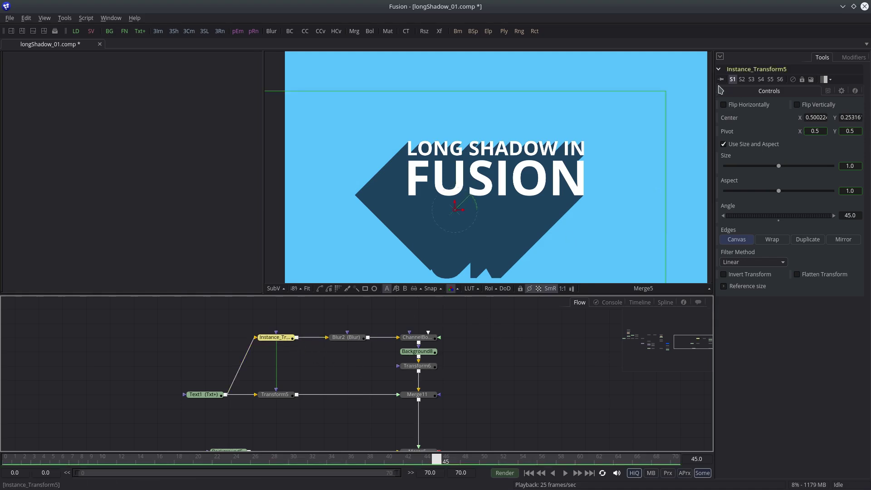
click(429, 370)
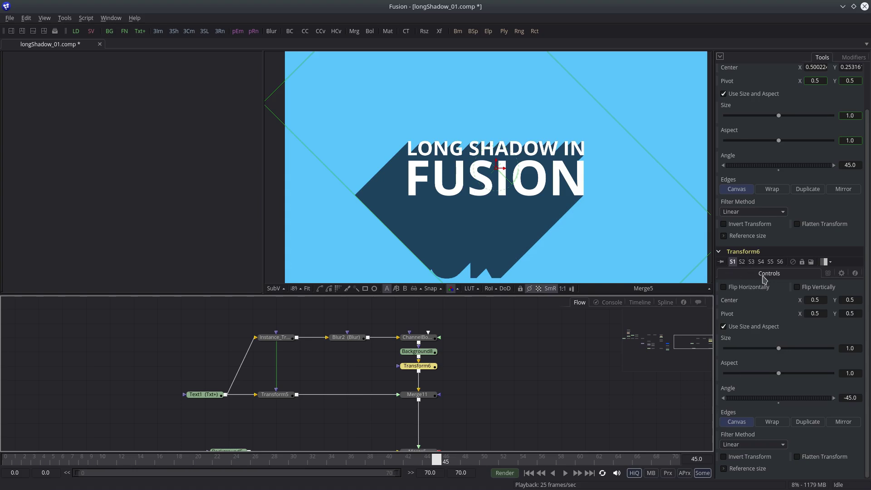
right_click(729, 392)
click(754, 384)
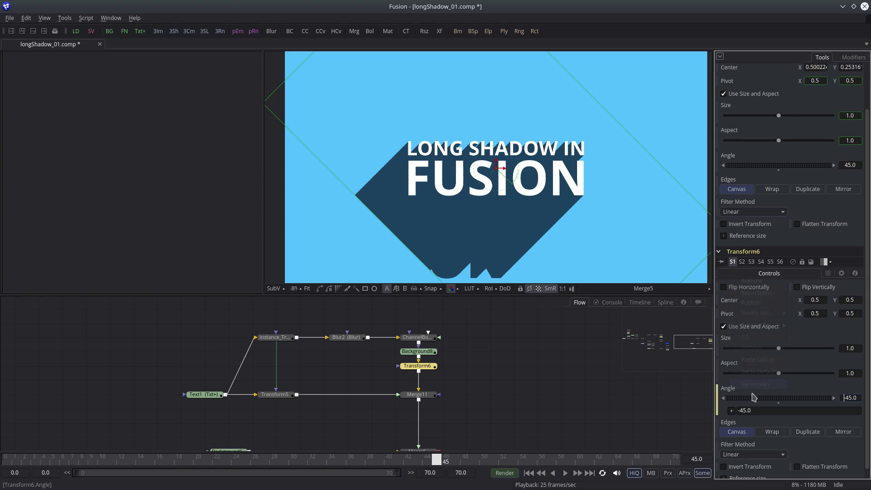
drag(733, 413, 731, 162)
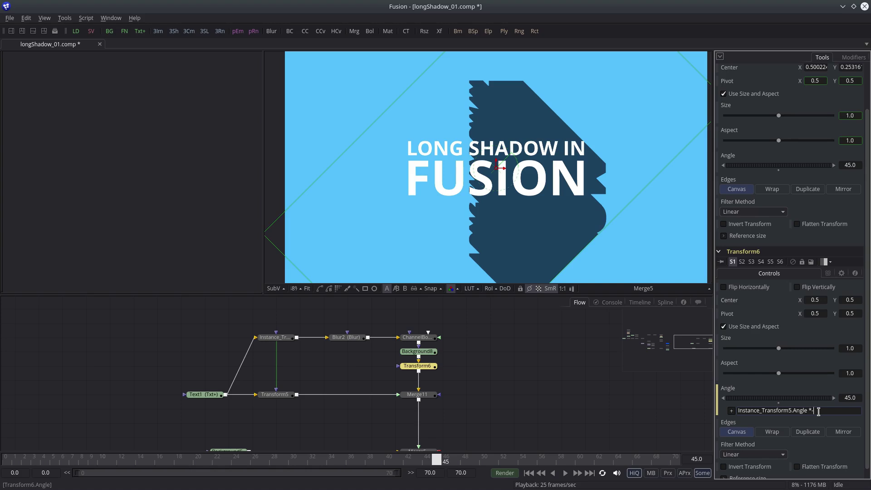
text(*-1)
key(Return)
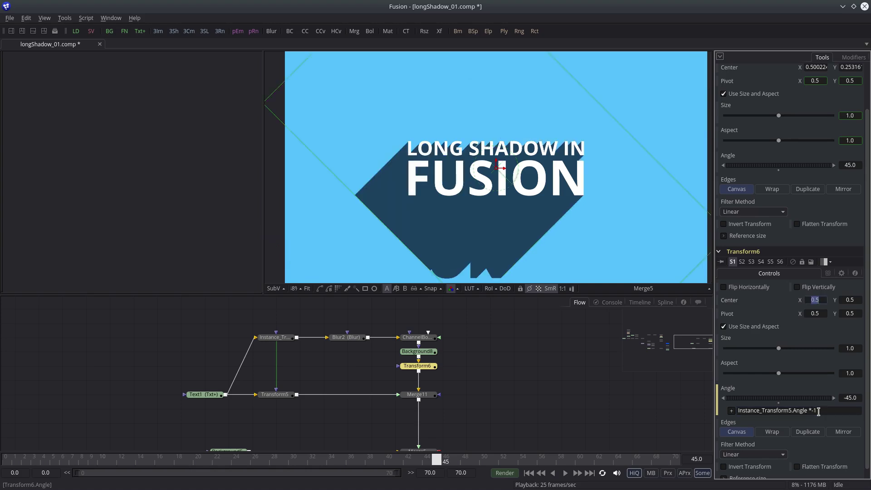
Collapse the controls of both Transforms and select the merge that combines the title with its shadow
mouse_move(585, 489)
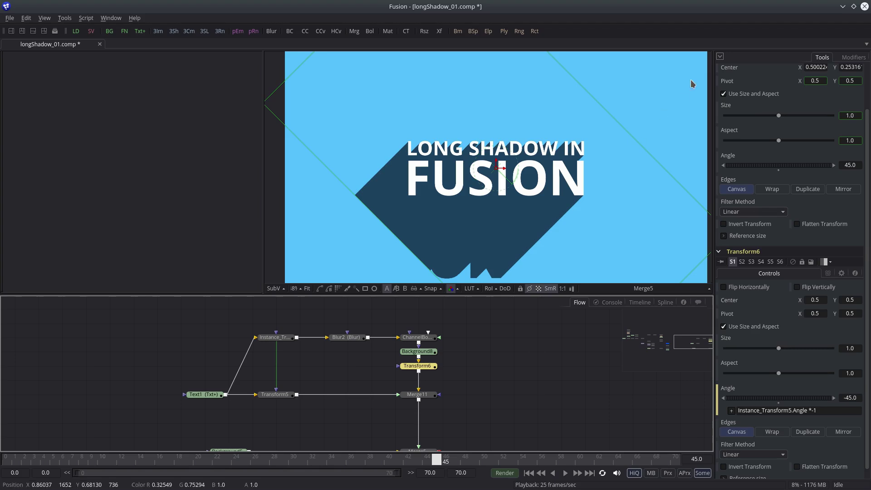
scroll(790, 170, up, 2)
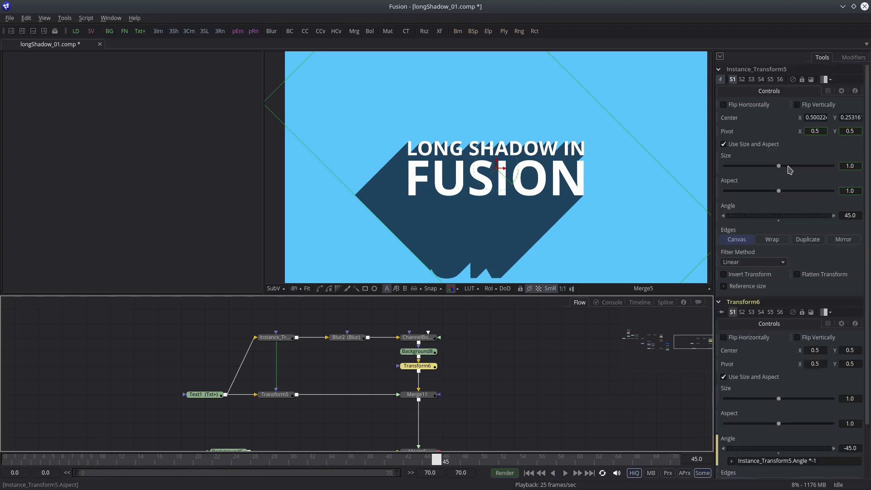
click(718, 69)
click(719, 80)
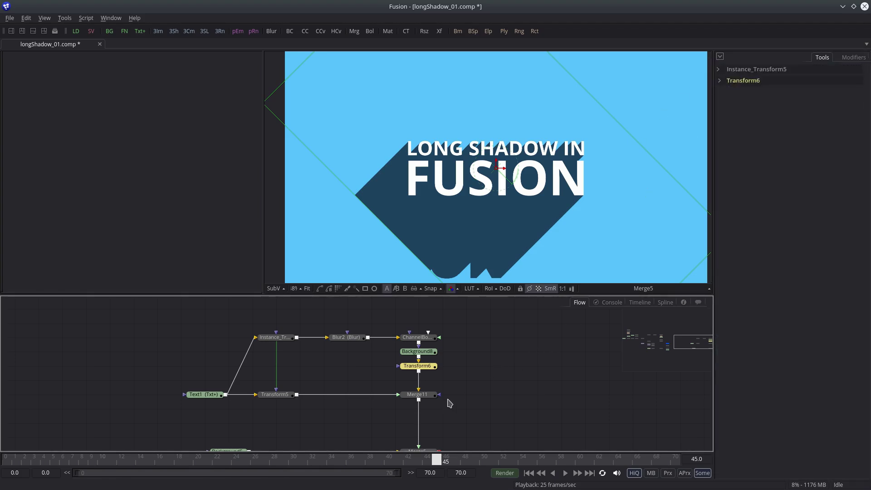
click(431, 395)
scroll(456, 370, down, 1)
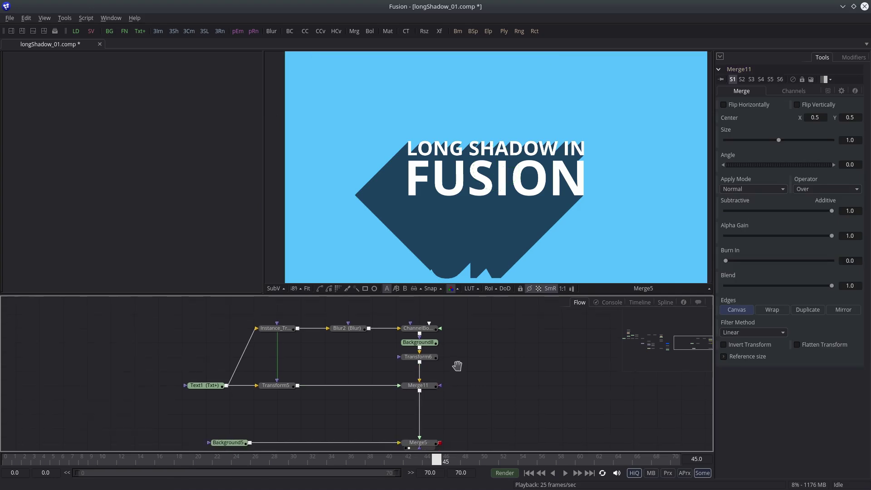
Lower the instanced Transform's Angle to about 38.82
click(278, 328)
mouse_move(748, 216)
mouse_down()
mouse_move(759, 219)
mouse_move(721, 222)
mouse_move(747, 221)
mouse_up()
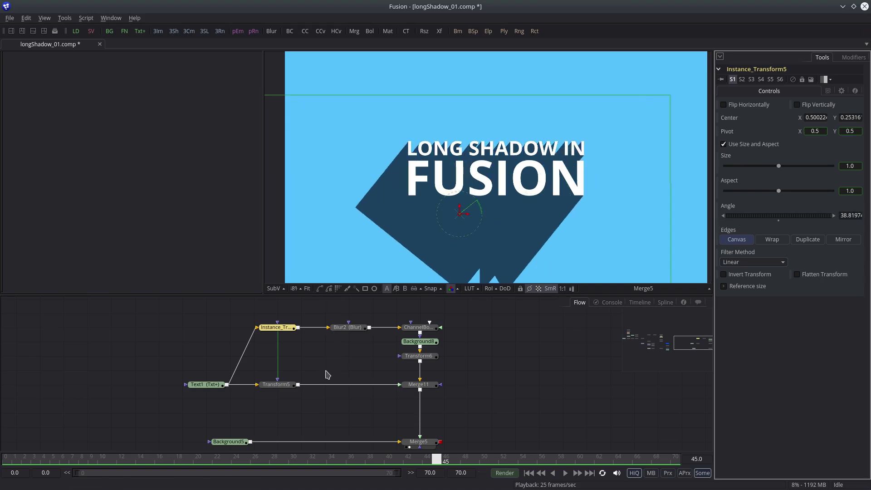
drag(324, 364, 336, 364)
Move the title text node away from the Transforms and set its image width and height to 2000
drag(211, 385, 187, 386)
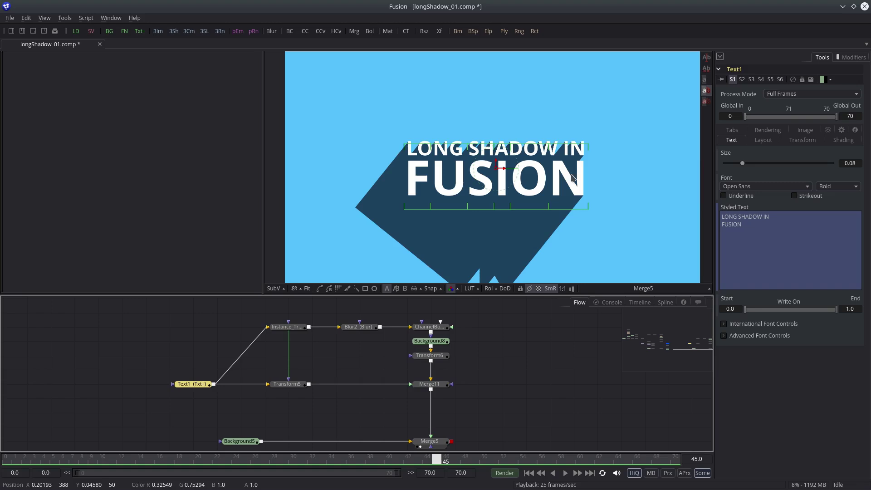
click(807, 131)
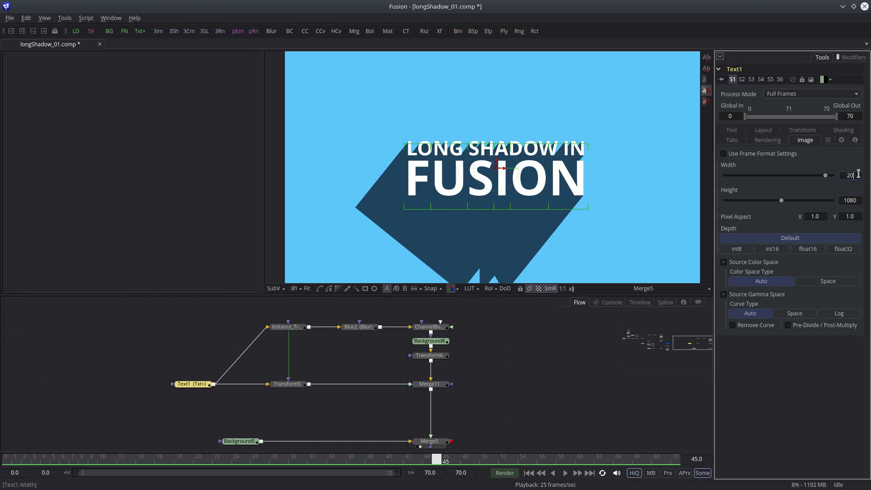
key(Tab)
text(200)
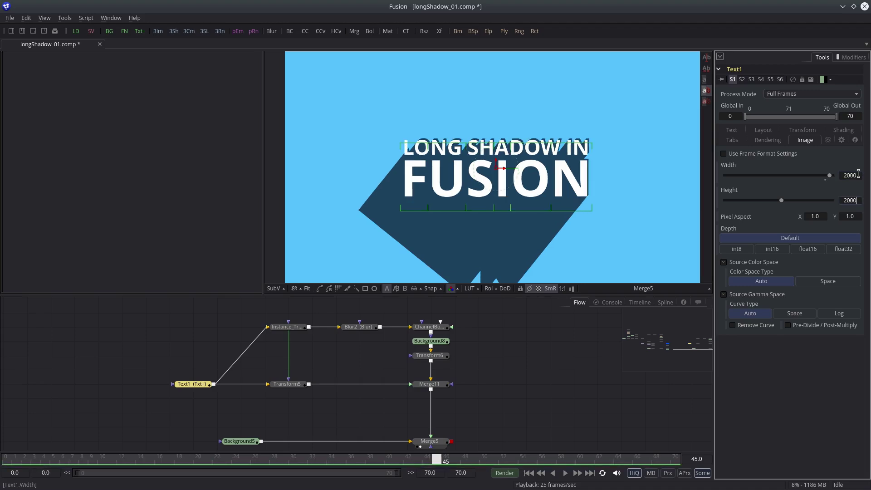
key(Tab)
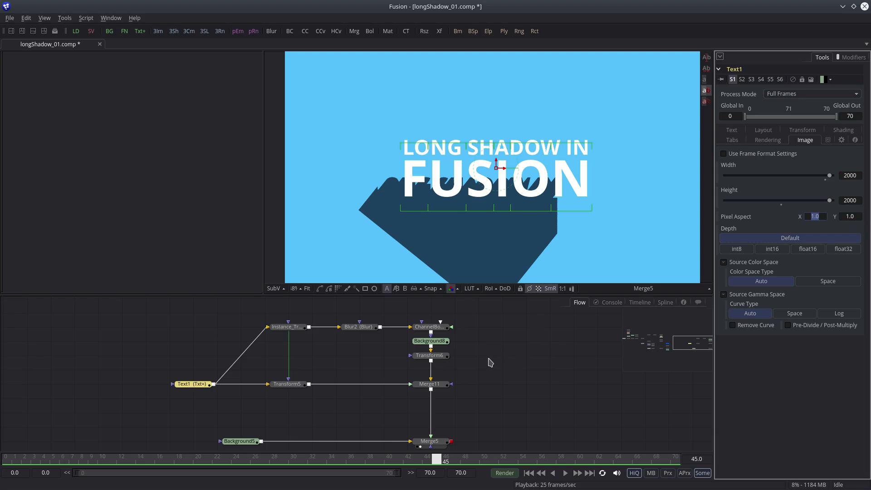
Set the image width and height of the dark blue shadow Background to 2000
click(430, 341)
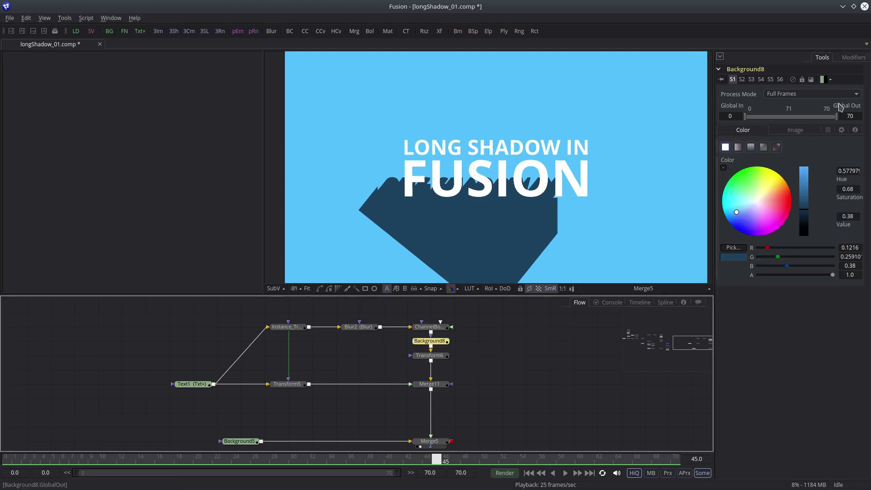
click(813, 132)
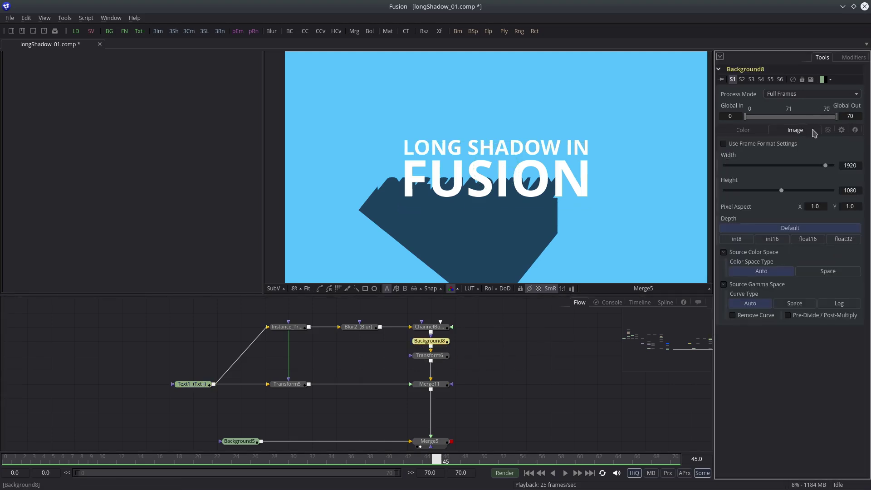
click(859, 165)
text(2000)
key(Tab)
text(20)
key(Tab)
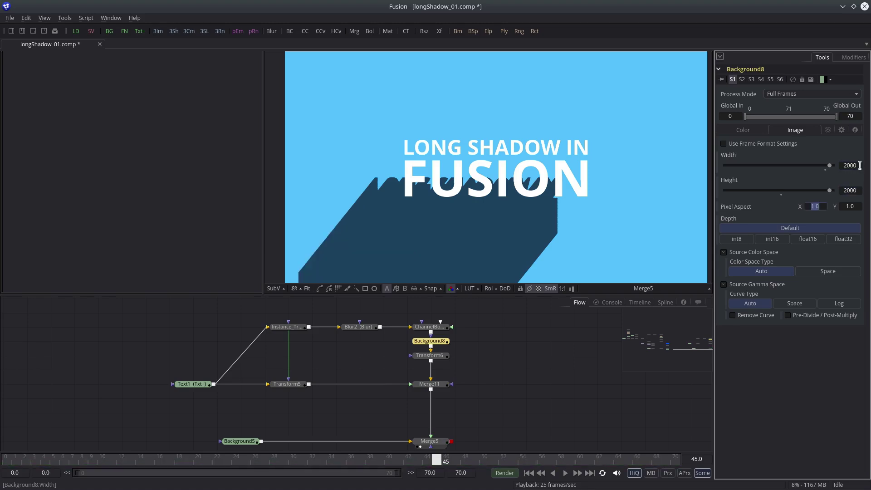
Move the instanced Transform's Center up to about X 0.4985, Y 0.3589 so the shadow starts at the letters
click(288, 326)
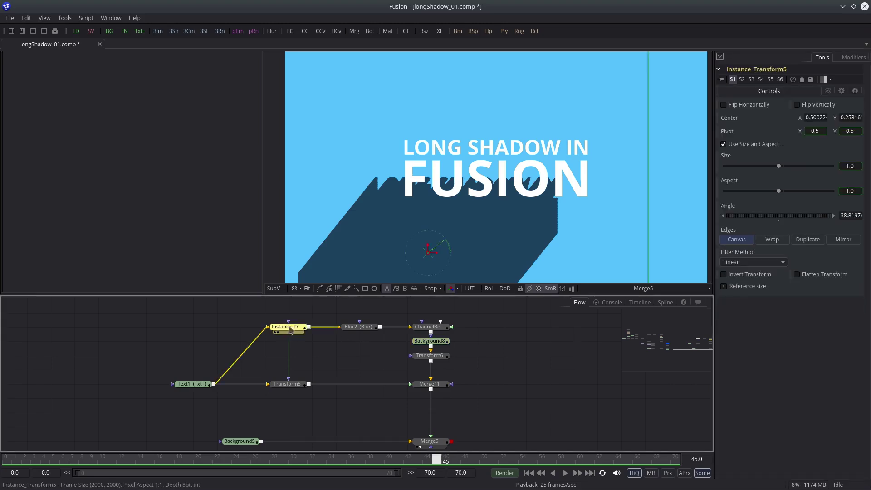
drag(432, 247, 458, 217)
drag(580, 226, 520, 183)
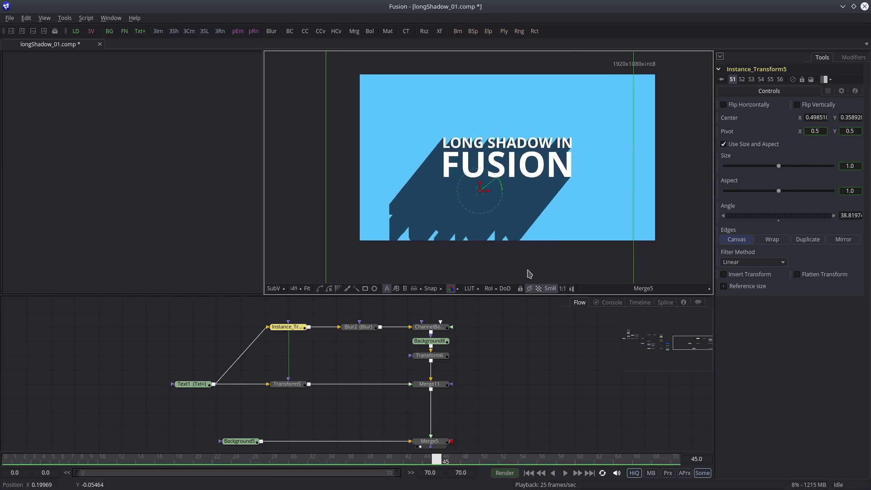
Enlarge the title text's image width and height to 3000
click(191, 383)
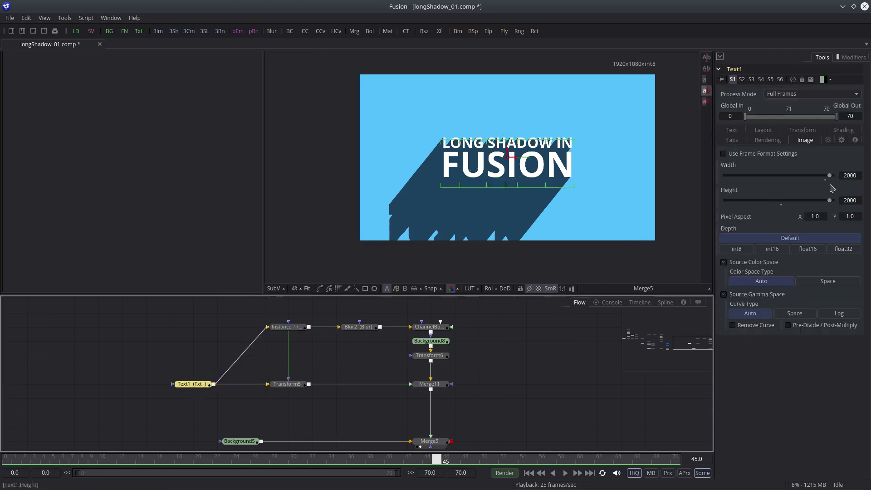
click(846, 174)
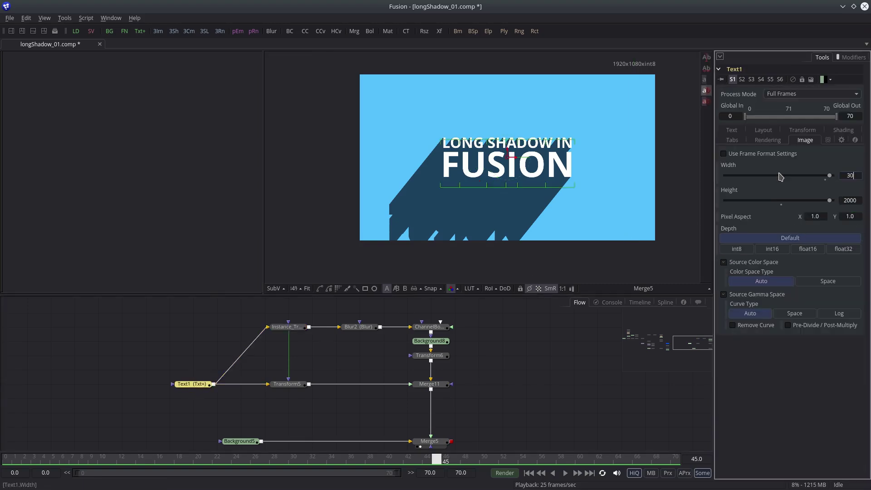
key(Tab)
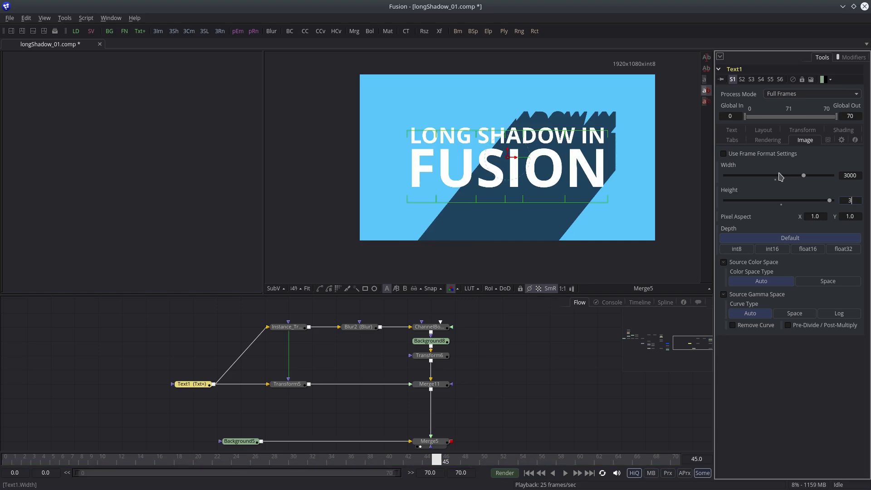
text(3000)
key(Tab)
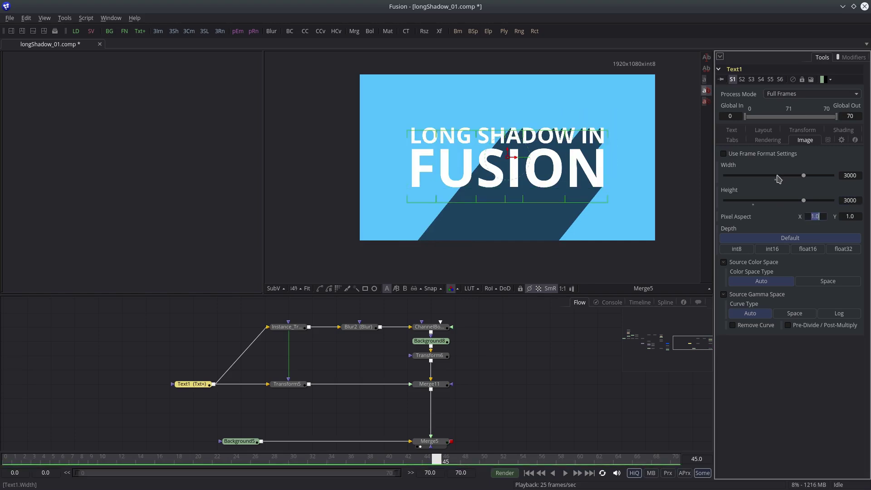
Enlarge the shadow Background's image width and height to 3000
click(424, 341)
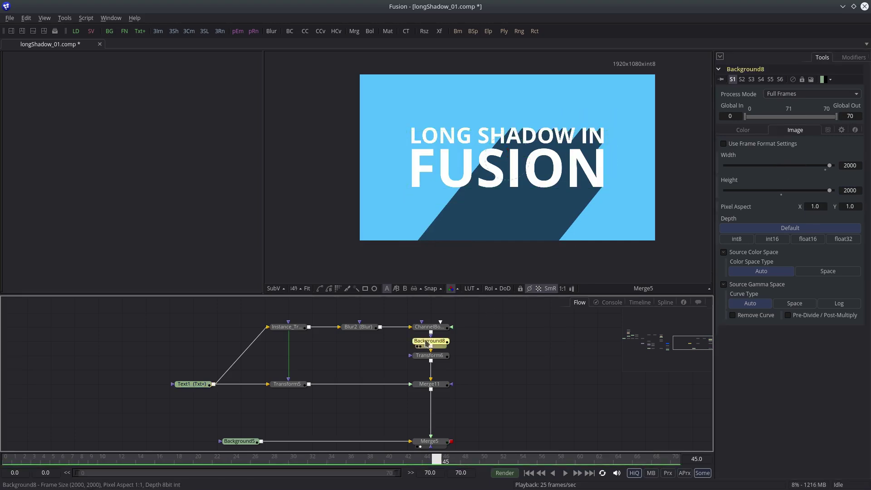
click(859, 163)
text(3000)
key(Tab)
text(3000)
key(Tab)
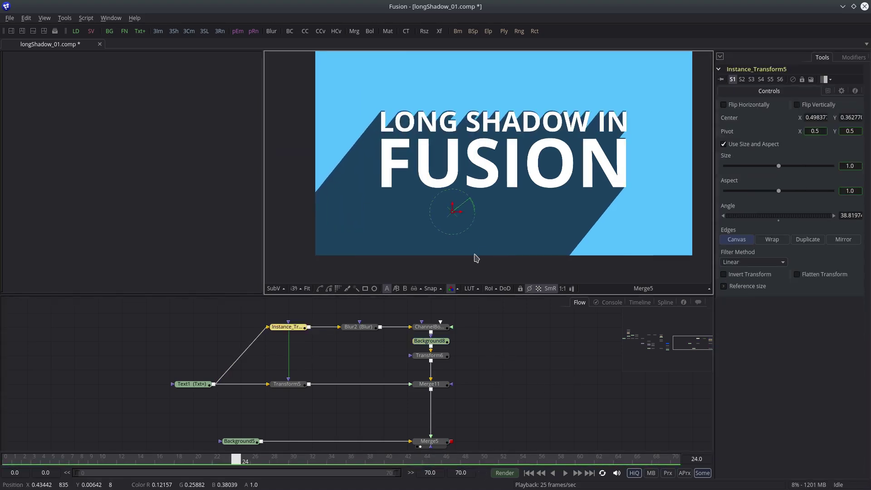
Show the merge of title and shadow alone in the viewer to examine where the shadow ends
scroll(526, 195, down, 3)
drag(527, 195, 487, 192)
click(433, 384)
key(2)
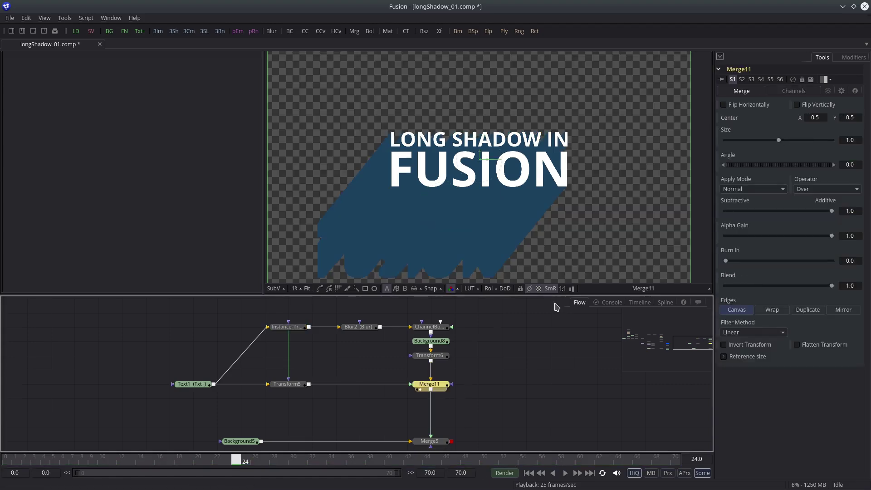
scroll(554, 307, down, 2)
scroll(595, 223, up, 2)
scroll(595, 222, down, 2)
Show the final merge over the light blue background and reduce its Size to about 0.851
click(431, 335)
key(2)
drag(778, 139, 770, 142)
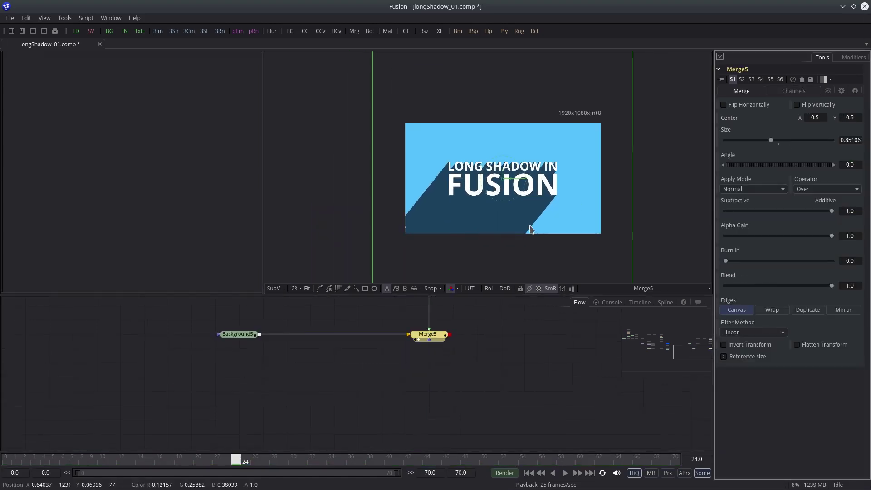
Insert a Transform directly after the title text and reduce its Size to about 0.604
scroll(530, 227, up, 1)
drag(226, 308, 268, 409)
click(234, 383)
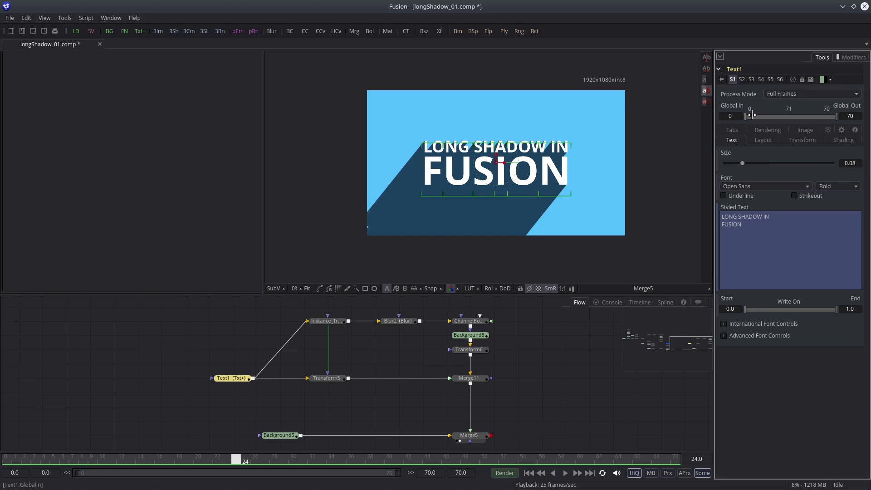
drag(232, 381, 209, 381)
key(2)
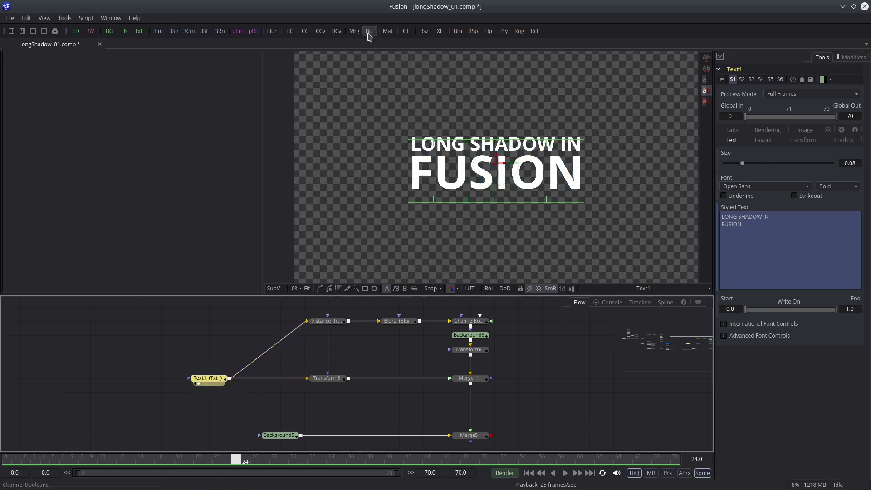
click(439, 31)
key(2)
drag(778, 166, 757, 166)
Show the final merge in the viewer and check the shadow's length behind the smaller title
click(459, 440)
drag(526, 394, 523, 335)
scroll(526, 149, up, 1)
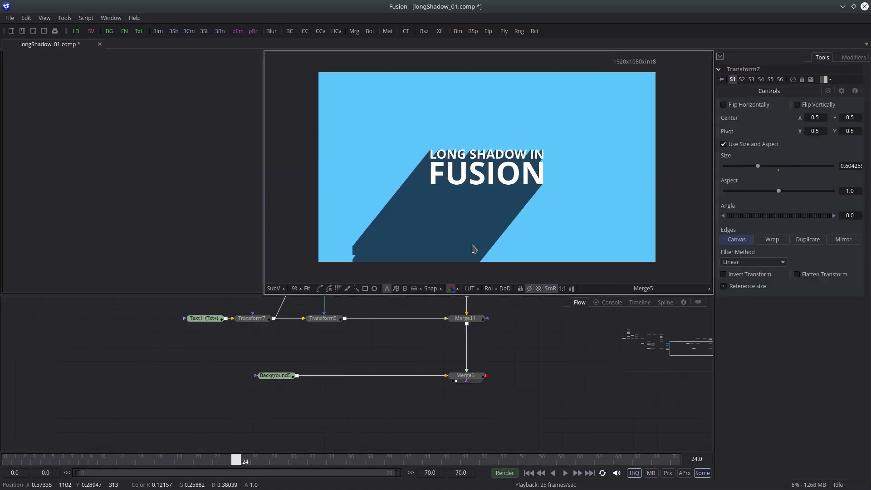
drag(259, 321, 257, 377)
click(462, 372)
scroll(573, 194, down, 3)
scroll(557, 191, up, 2)
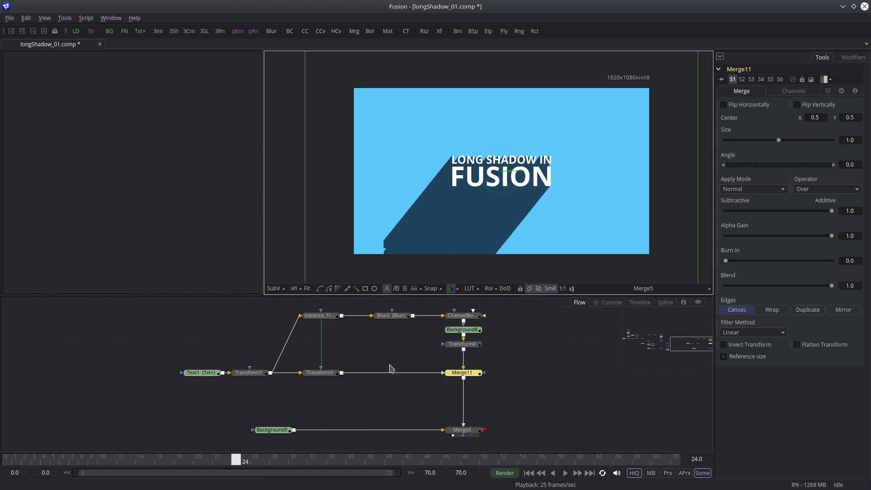
View the outputs of the Blur, the Transform below the shadow Background and the title-shadow merge in turn
drag(389, 364, 384, 374)
click(377, 332)
scroll(555, 199, down, 5)
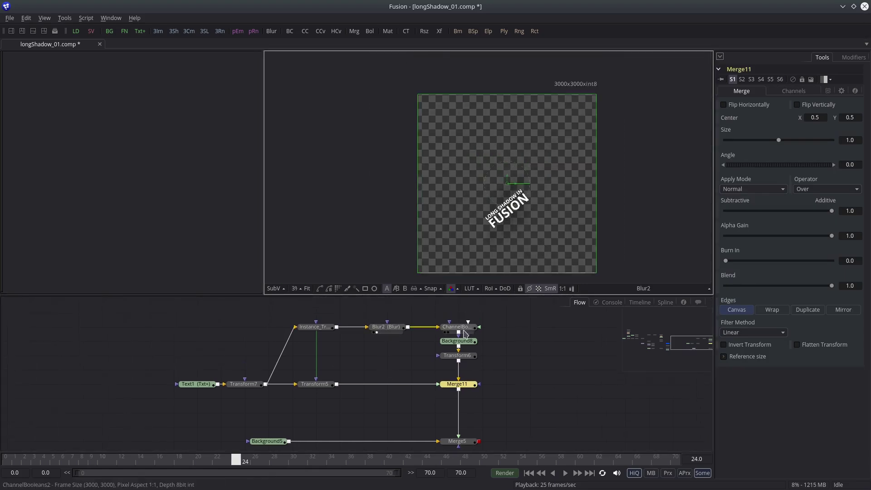
drag(457, 356, 511, 254)
drag(470, 385, 542, 224)
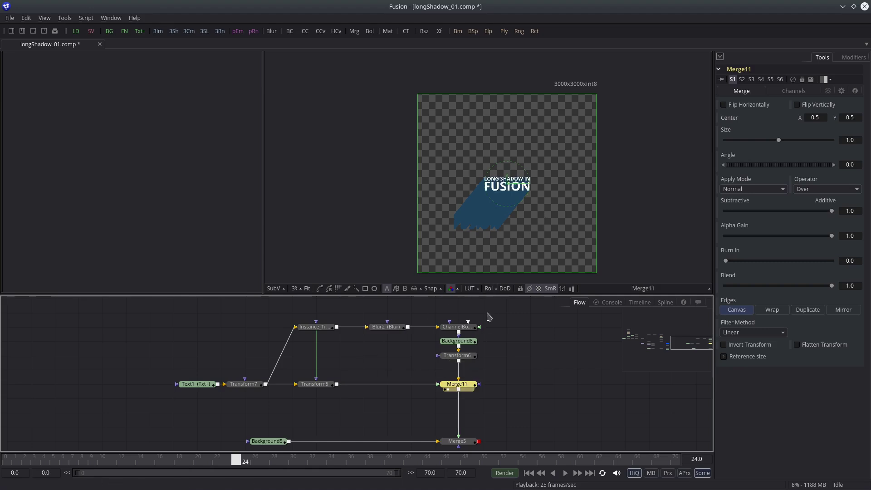
Set the Blur's Y Blur Size to 200 to lengthen the shadow
click(380, 327)
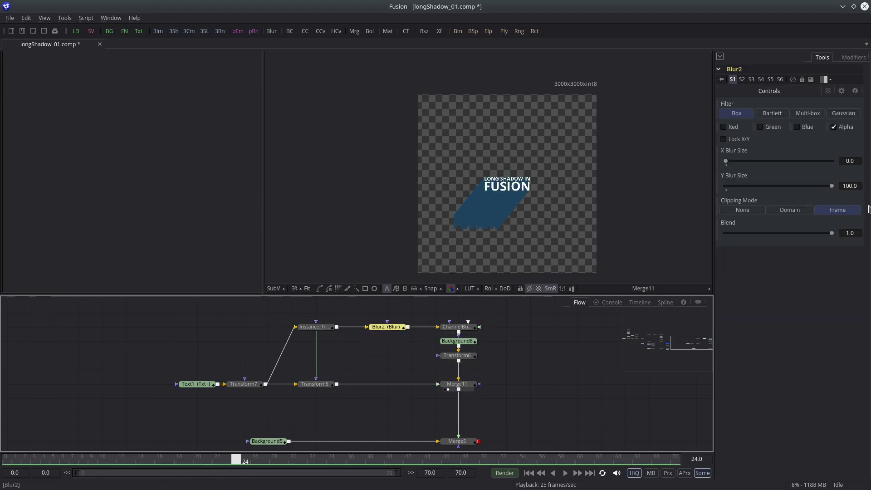
double_click(855, 186)
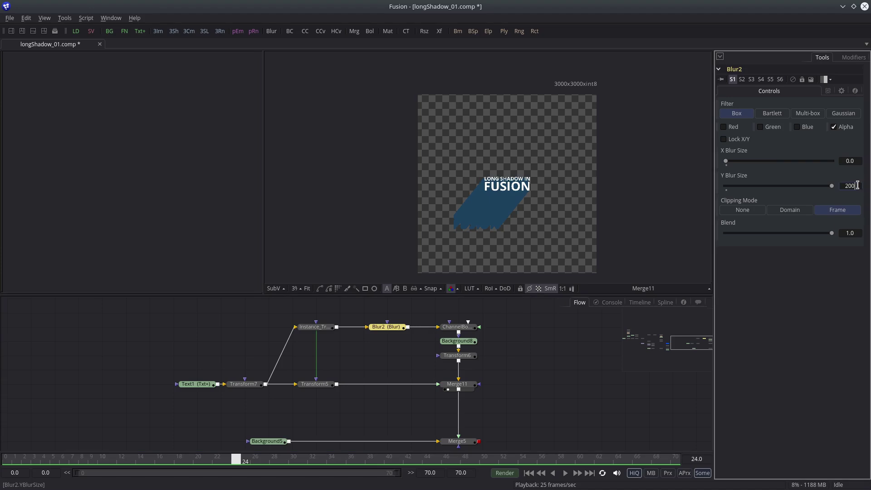
text(200)
key(Tab)
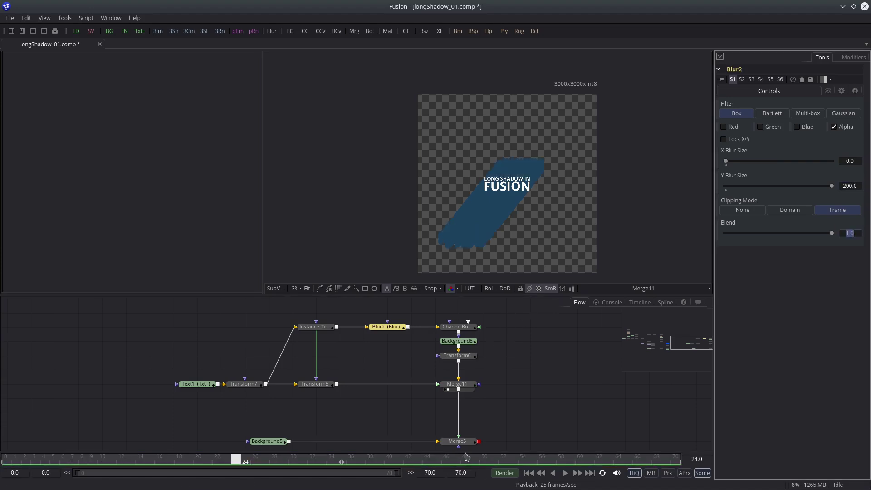
Show the final merge in the viewer and set the Blur's Y Blur Size to 150
click(448, 447)
drag(552, 211, 626, 207)
drag(618, 167, 582, 221)
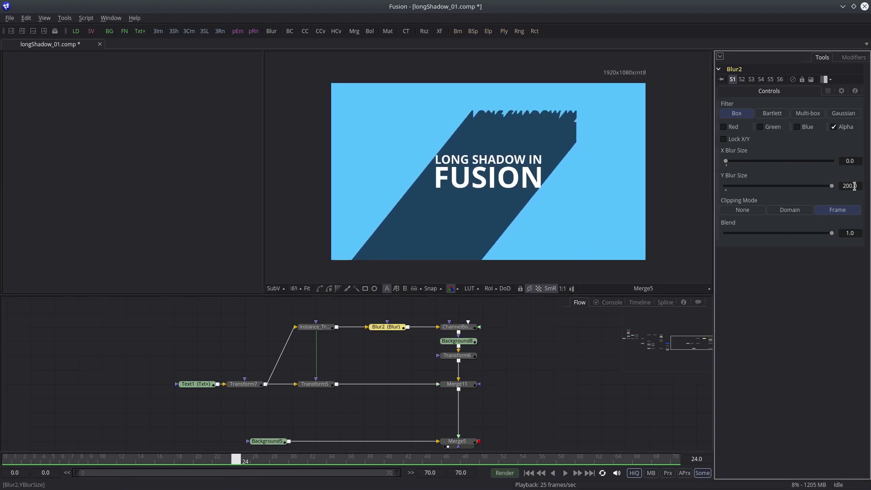
key(Tab)
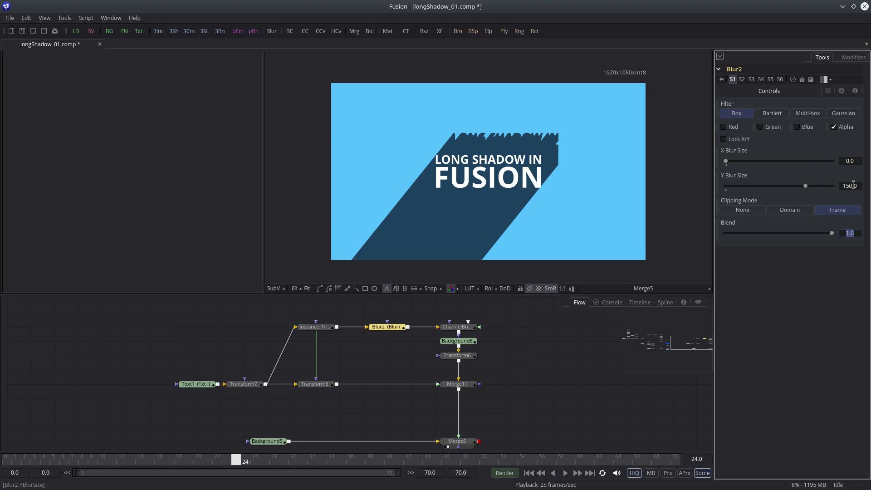
Realign the shadow with the letter edges by moving the instanced Transform's Center to about X 0.4994, Y 0.2918
click(319, 332)
drag(452, 218, 434, 240)
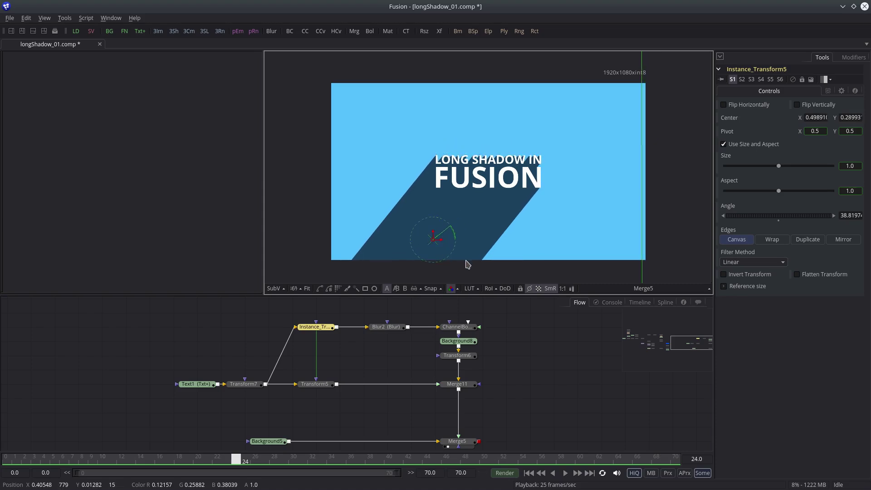
key(Up)
key(Right)
key(Up)
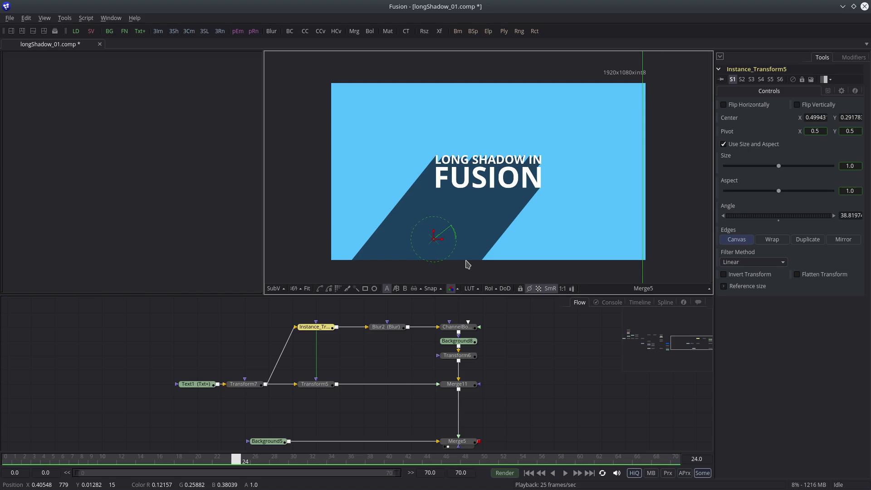
Select the shadow-building nodes between the title text and the final merge, and clear the selection
click(528, 412)
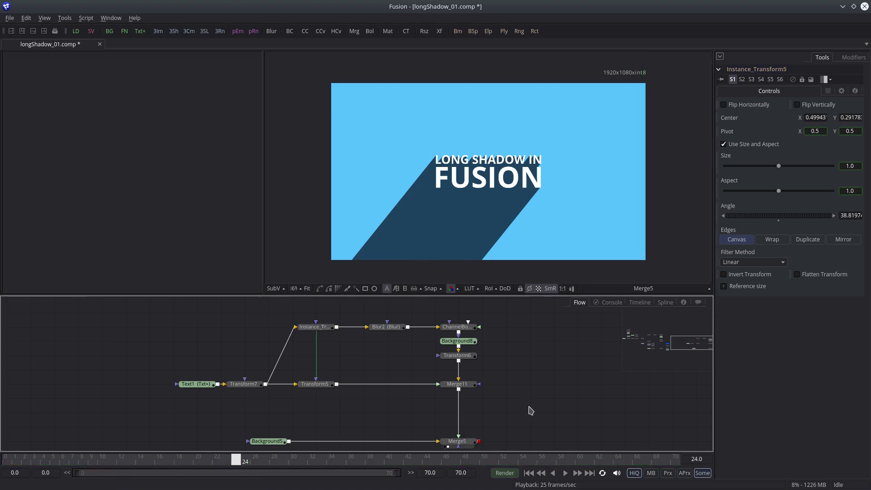
drag(481, 208, 469, 194)
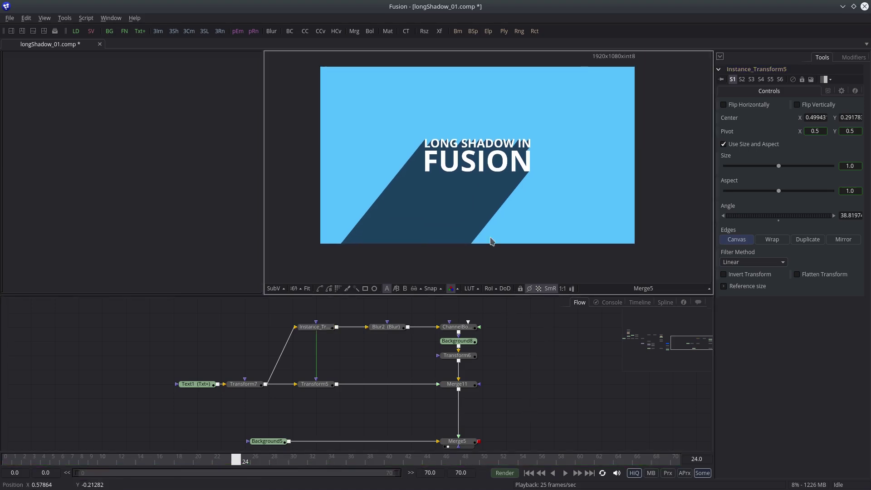
drag(542, 213, 540, 217)
drag(499, 385, 475, 378)
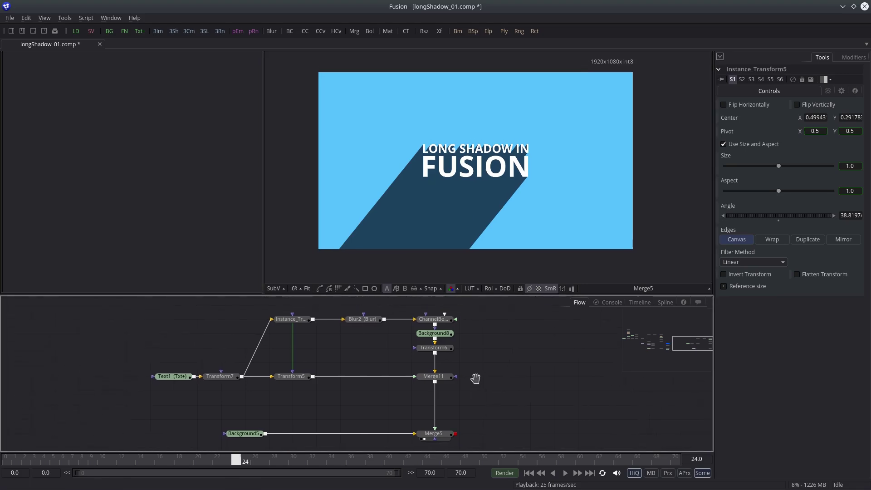
drag(228, 324, 460, 373)
click(550, 416)
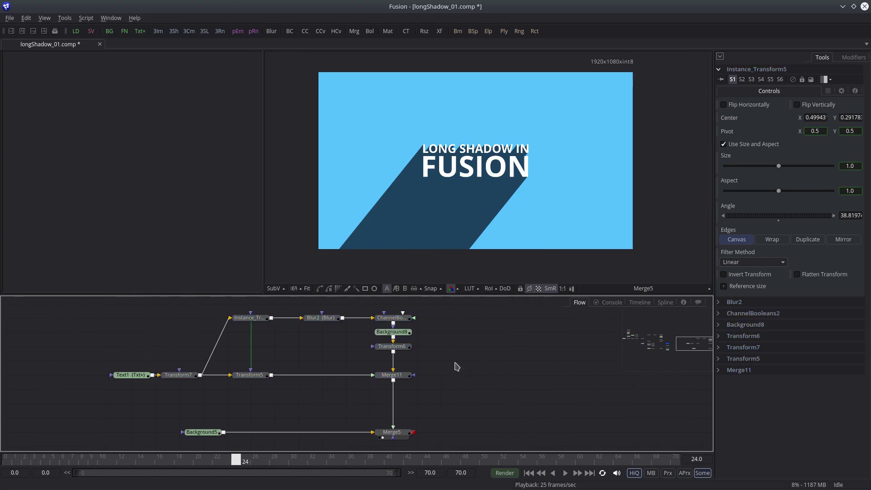
Change the shadow's Background8 fill from a solid colour to a gradient
click(393, 331)
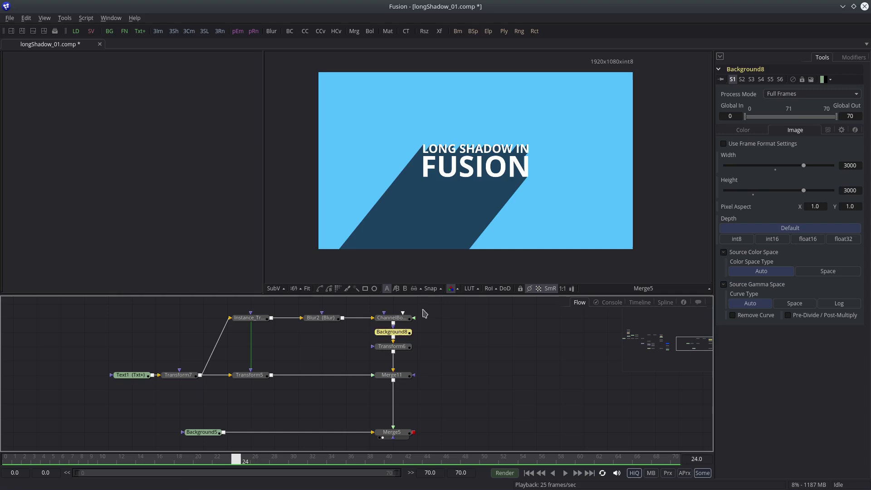
click(743, 130)
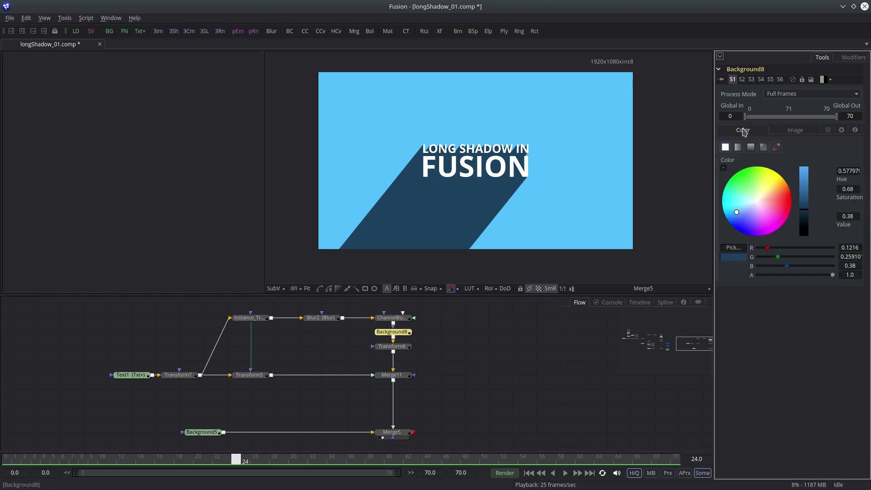
click(776, 146)
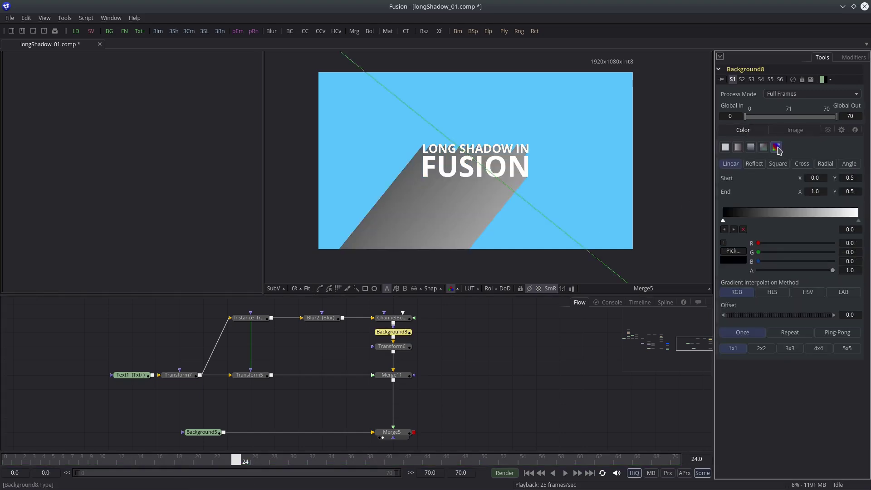
Align the linear gradient with the shadow's diagonal, placing Start at about X 0.504, Y 0.033 and End at about X 0.479, Y 0.626
scroll(468, 184, down, 1)
scroll(469, 184, down, 1)
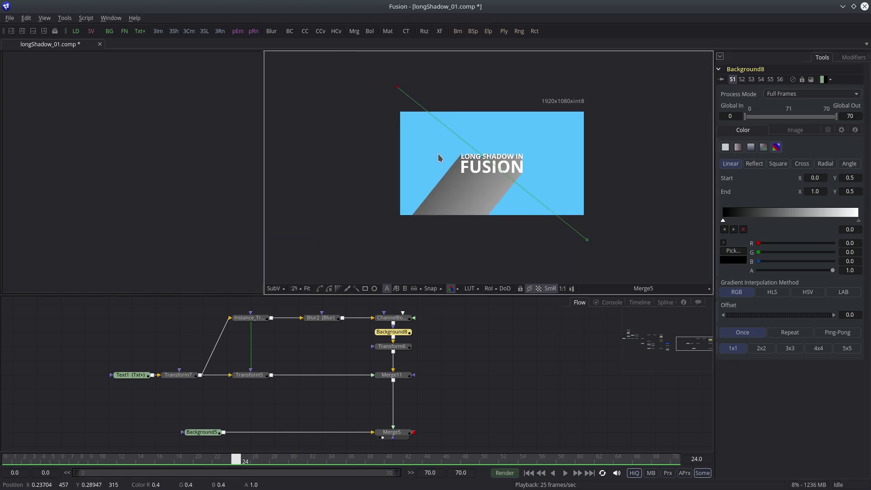
drag(404, 87, 491, 152)
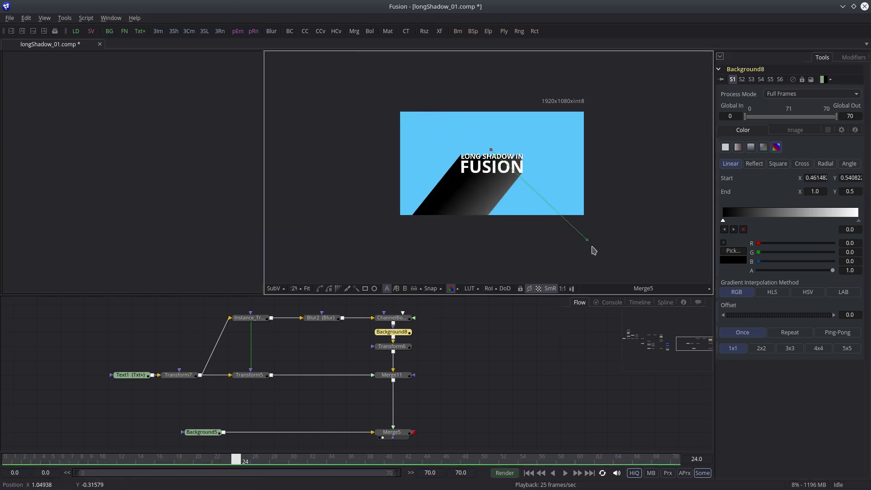
drag(587, 240, 420, 253)
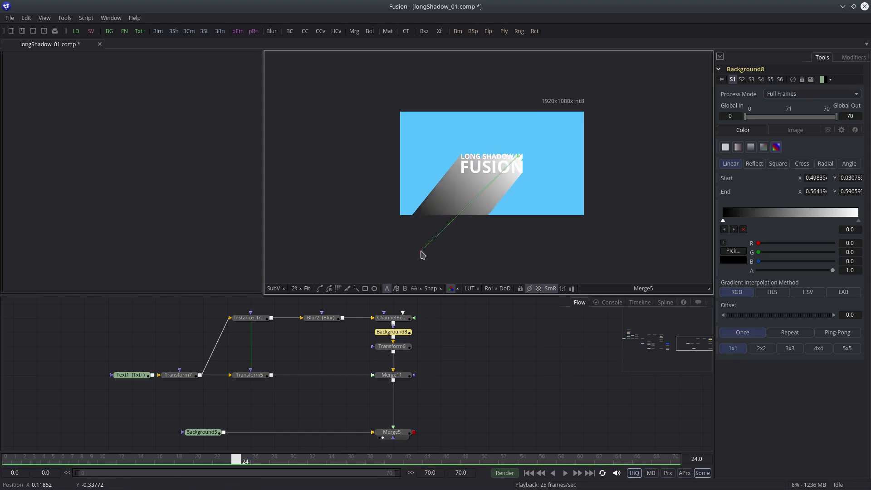
drag(517, 159, 507, 136)
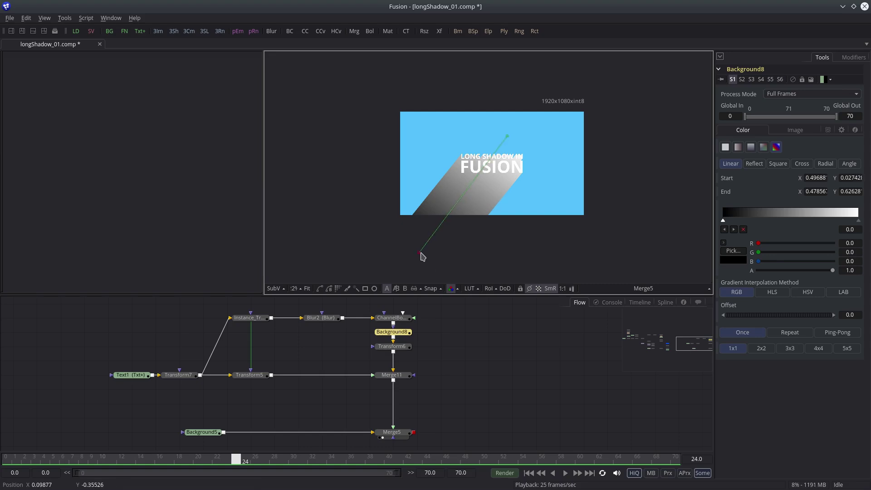
drag(421, 253, 422, 251)
scroll(587, 182, up, 4)
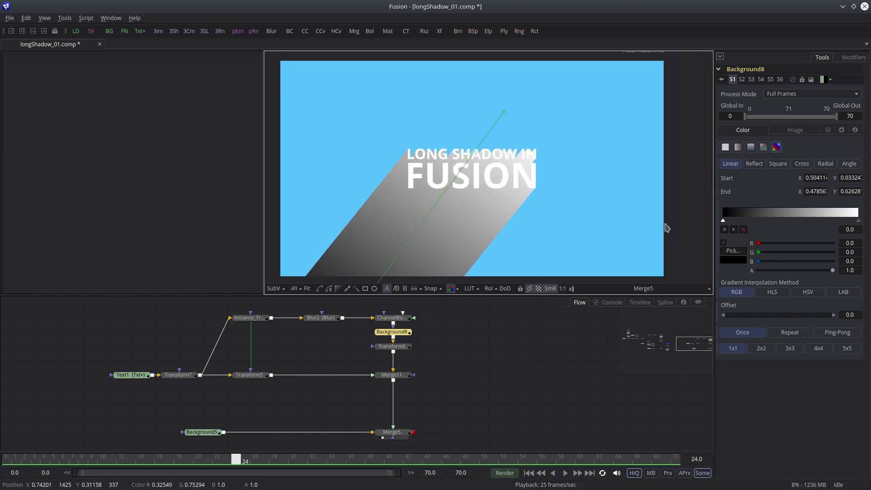
Set the gradient's end stop to the light blue sampled from the backdrop, darkened to a Value of 0.44
click(858, 221)
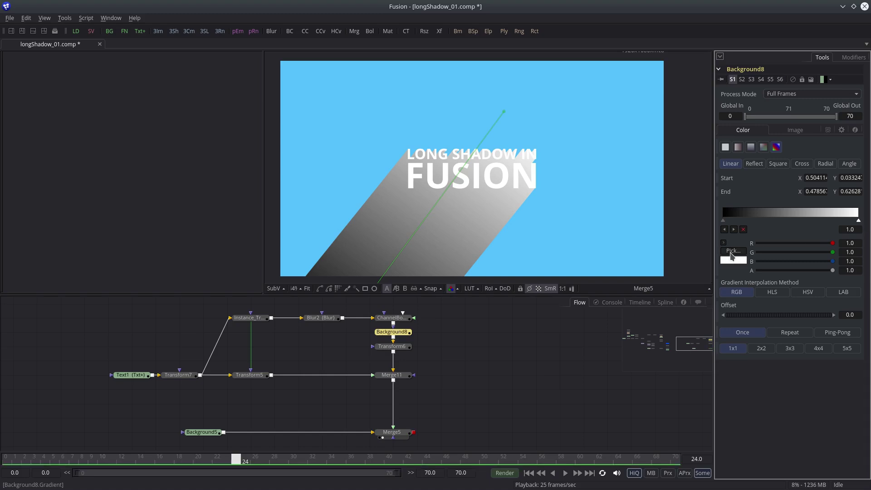
drag(731, 256, 589, 160)
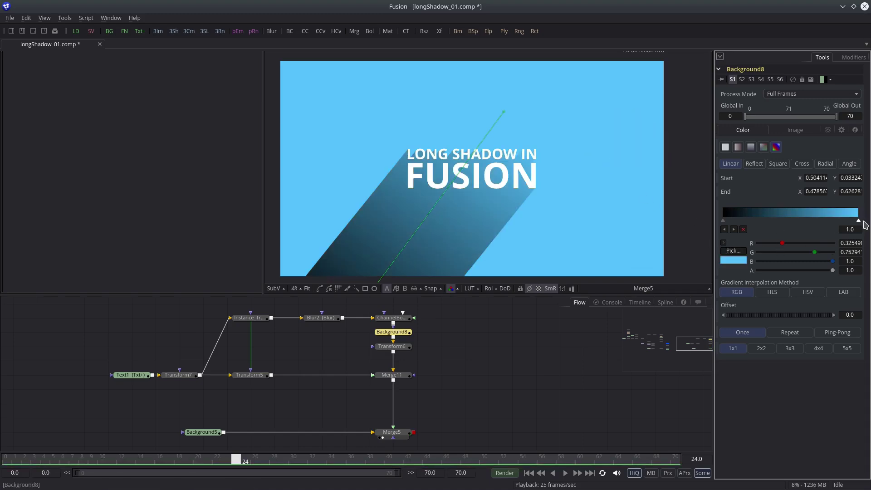
click(723, 242)
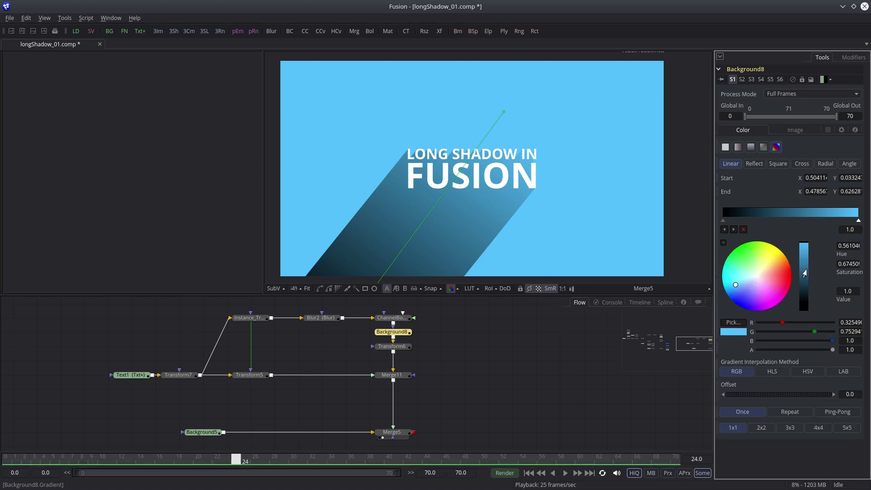
drag(803, 271, 803, 280)
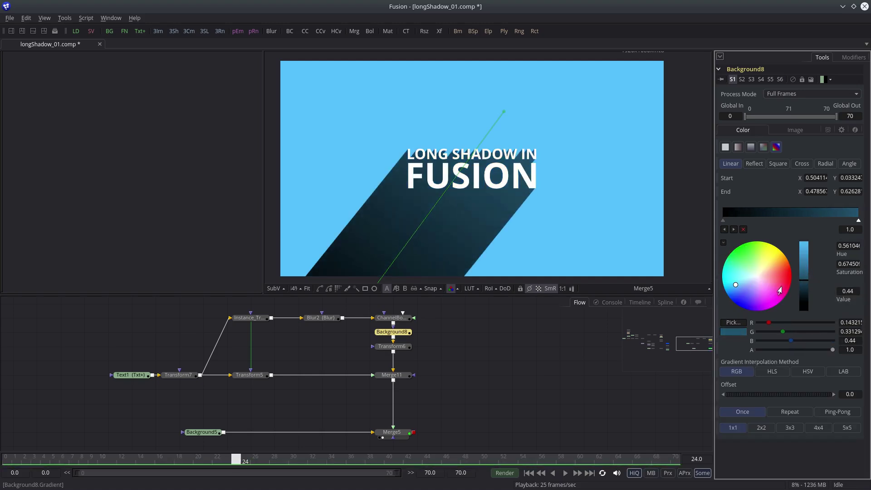
Make the gradient's black start stop fully transparent and shift the end stop to a Hue of about 0.601 and Saturation of about 0.697
click(722, 221)
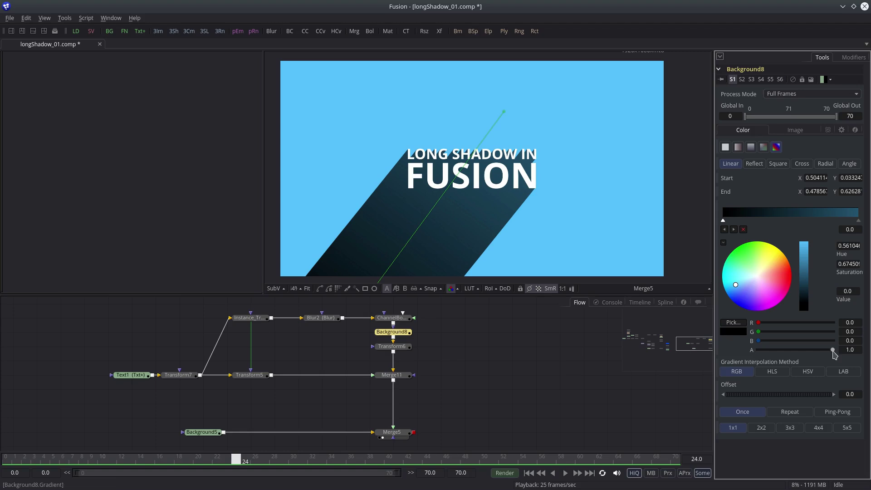
drag(838, 352, 752, 359)
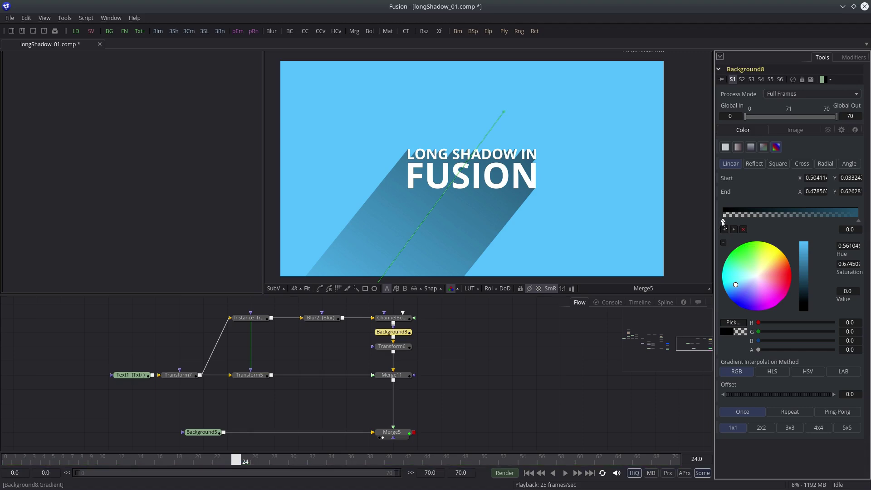
click(858, 220)
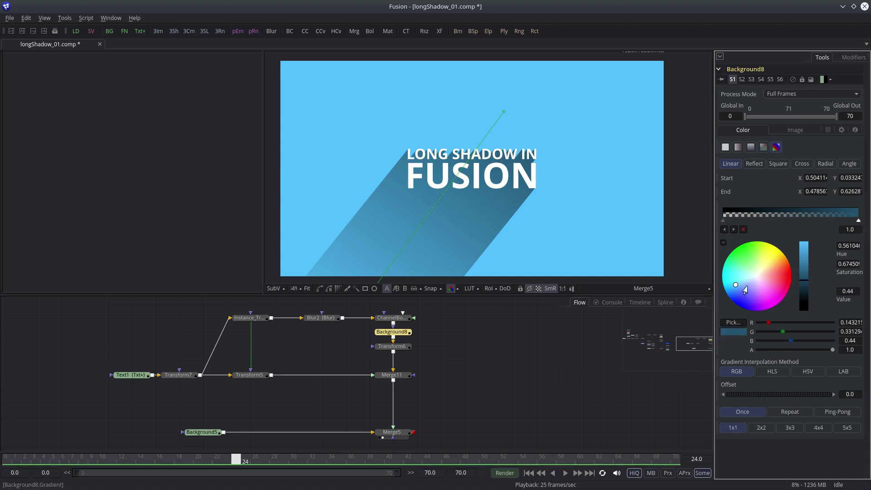
drag(735, 287, 737, 289)
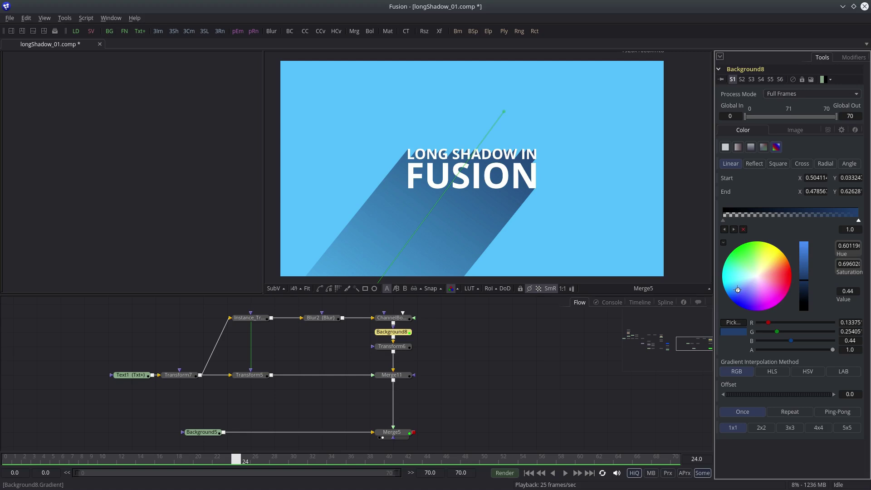
click(483, 345)
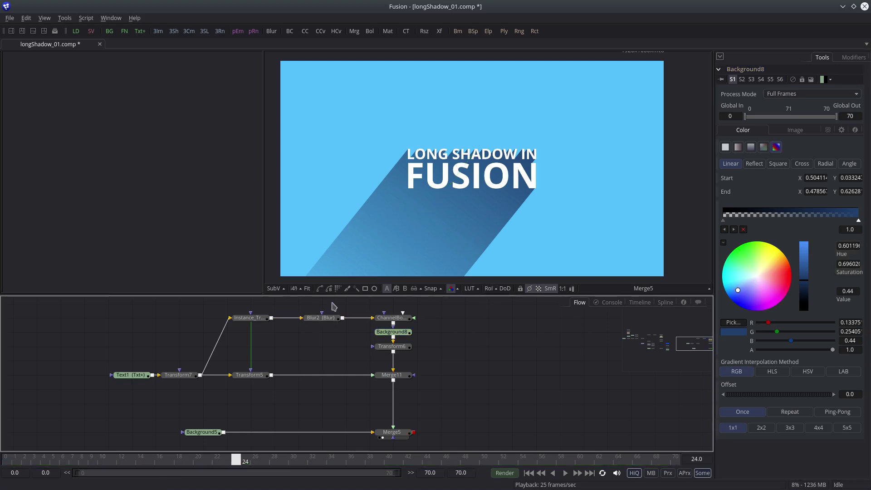
Refine the shadow's fade by moving the gradient's End to about X 0.487, Y 0.472 and its Start to about X 0.523, Y -0.242
click(392, 332)
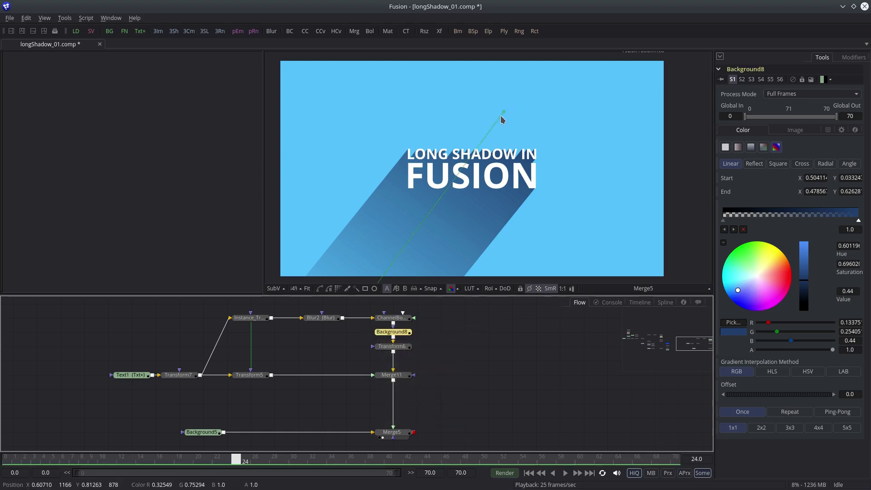
mouse_move(503, 116)
mouse_down()
mouse_move(492, 171)
mouse_move(439, 200)
mouse_move(458, 175)
mouse_up()
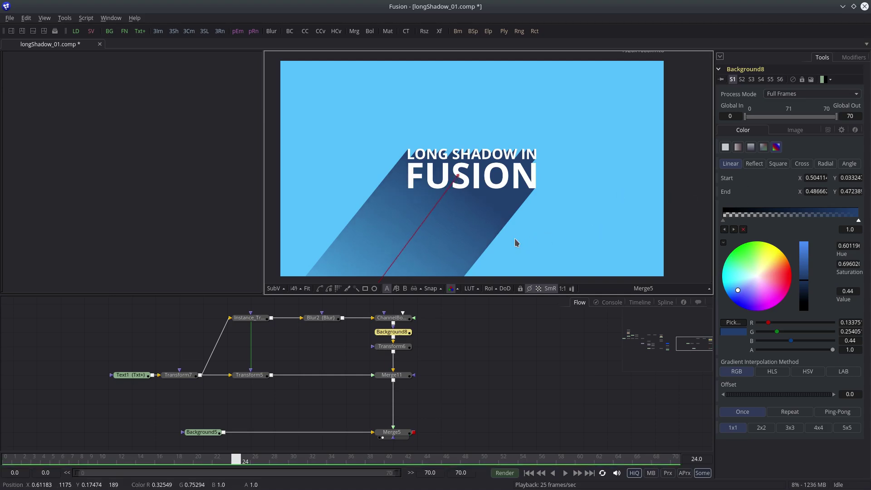
drag(515, 239, 516, 202)
scroll(490, 217, down, 1)
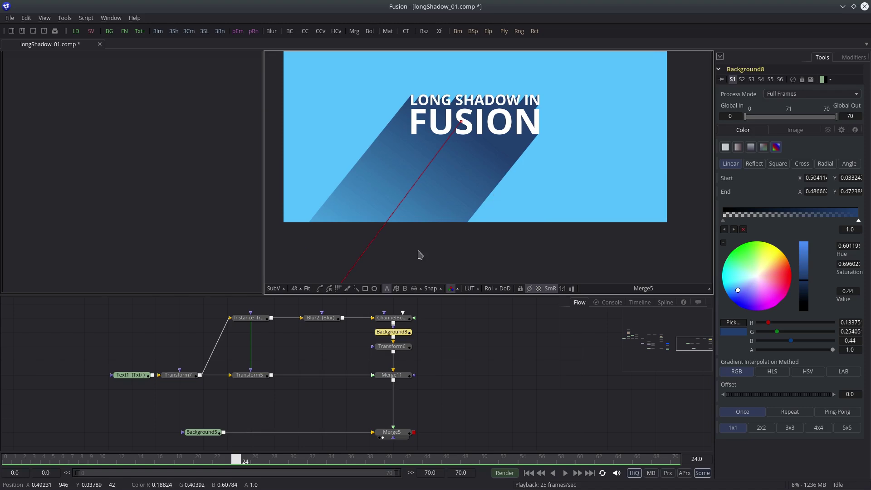
scroll(444, 249, down, 3)
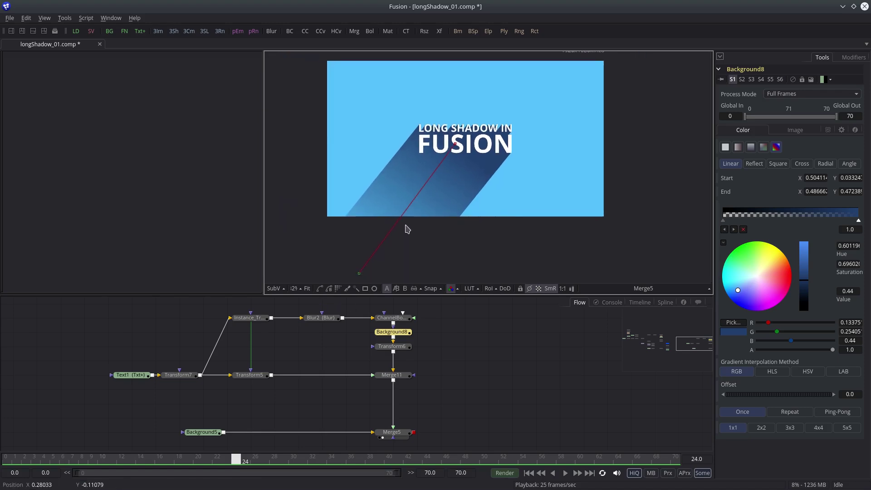
drag(363, 246, 306, 333)
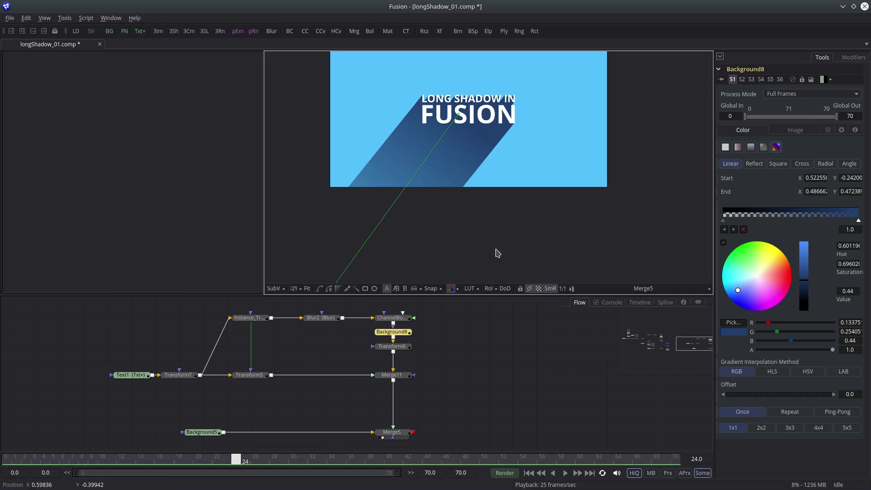
click(530, 380)
scroll(484, 244, up, 3)
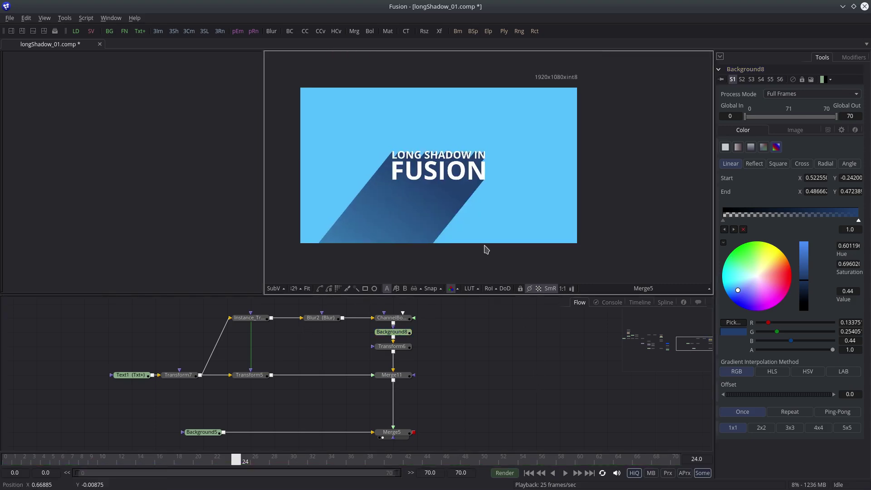
scroll(484, 231, up, 1)
scroll(499, 222, up, 1)
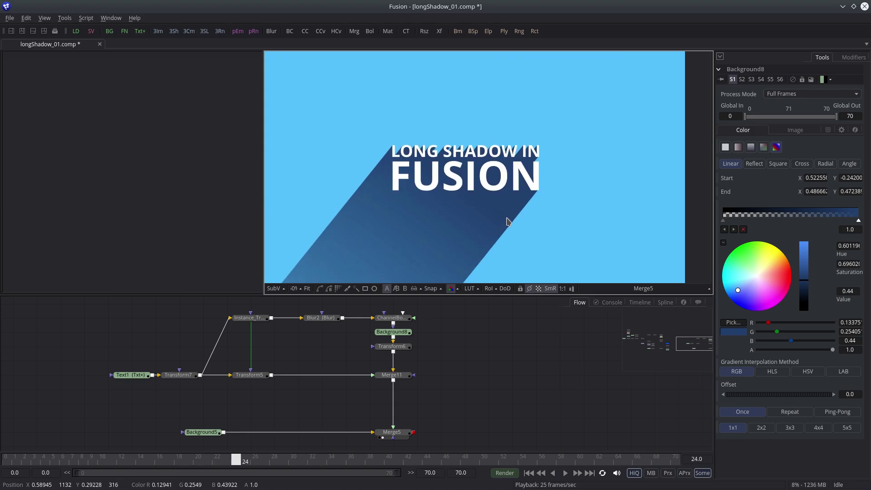
scroll(482, 218, down, 3)
scroll(459, 227, up, 1)
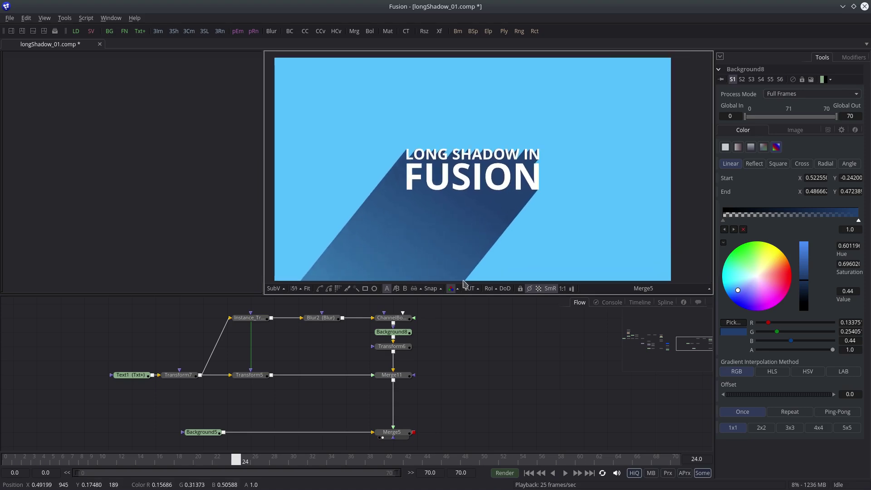
Test the title text's Write On reveal by varying its End value, and return it to 1.0
drag(446, 371, 469, 374)
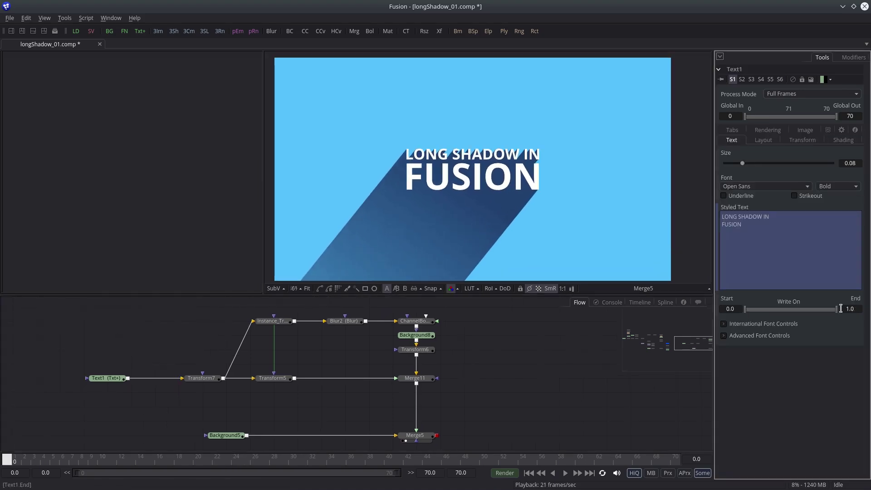
drag(840, 308, 866, 319)
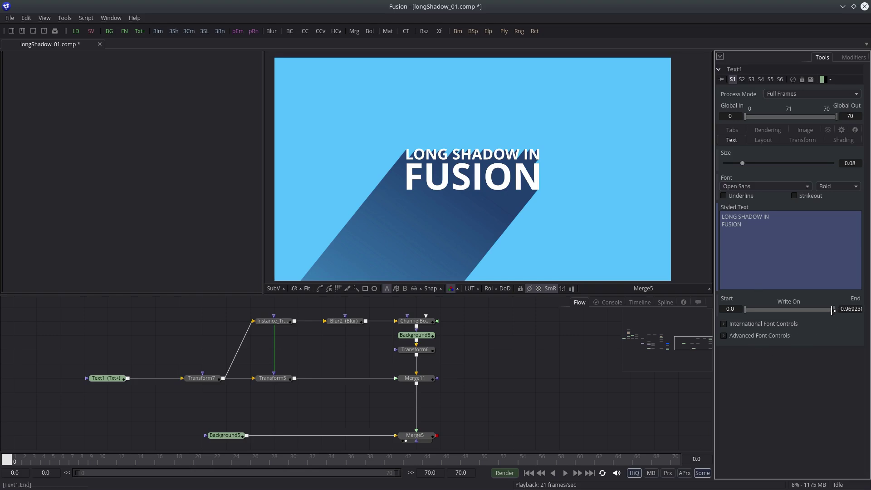
drag(833, 310, 867, 312)
Animate the title text's Write On End with keyframes of 1.0 at frame 25 and 0.0 at frame 0
drag(206, 463, 246, 460)
right_click(862, 308)
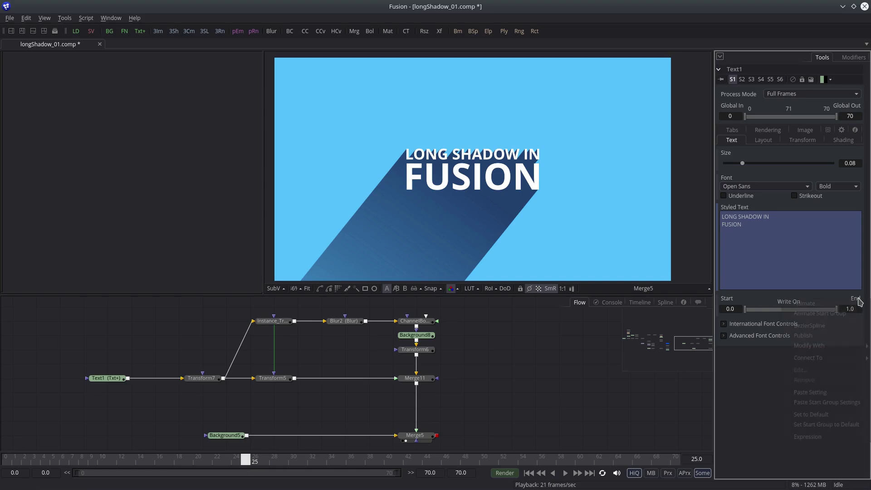
click(798, 303)
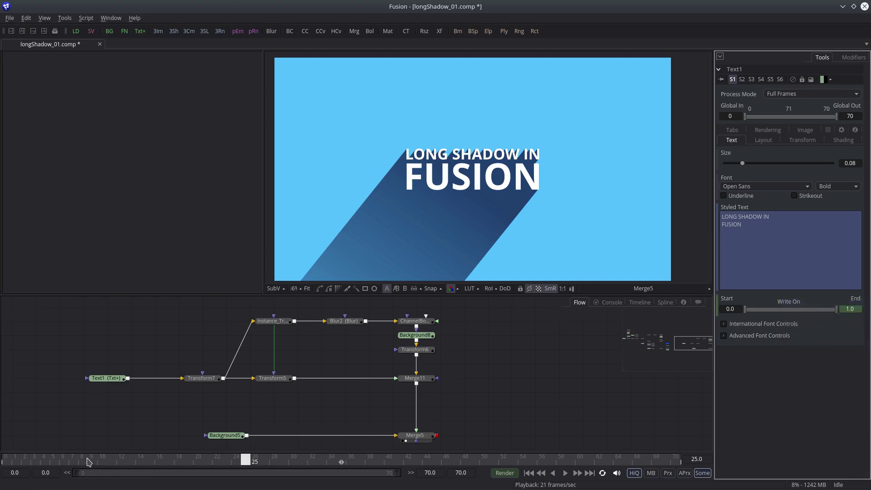
drag(88, 461, 2, 459)
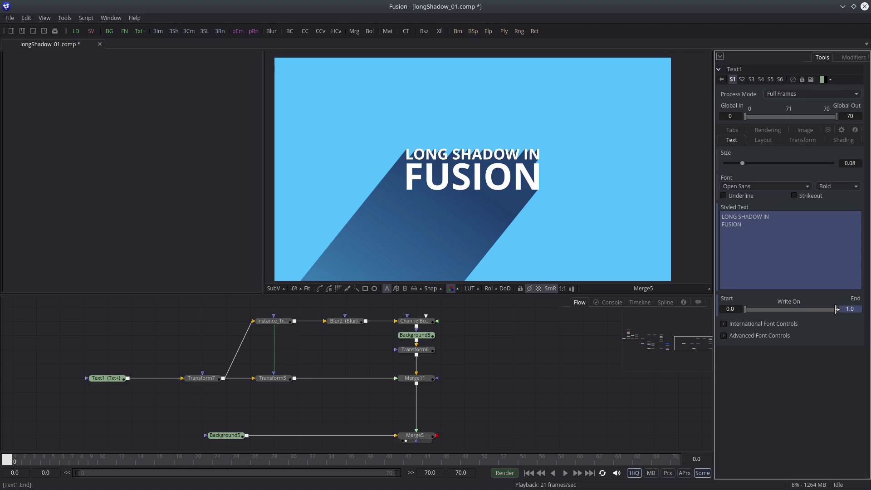
drag(836, 309, 746, 309)
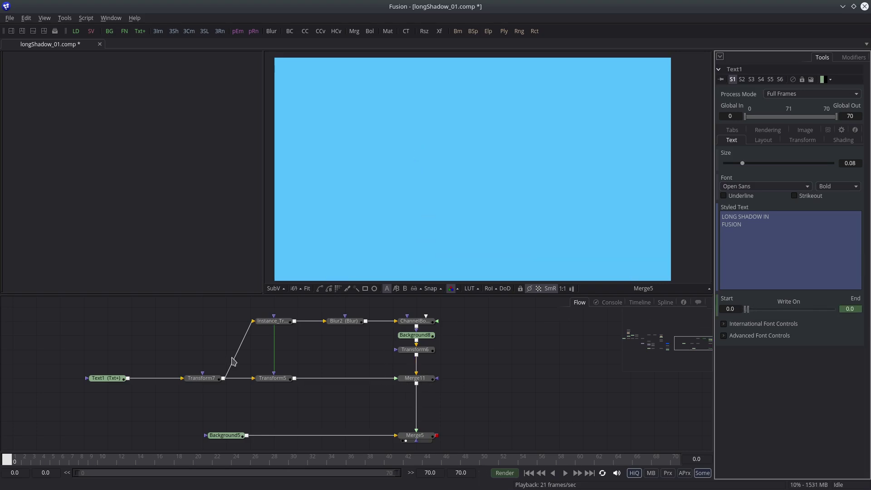
Play back the write-on animation to check the shadow following the letters, and replay it from the first frame
key(space)
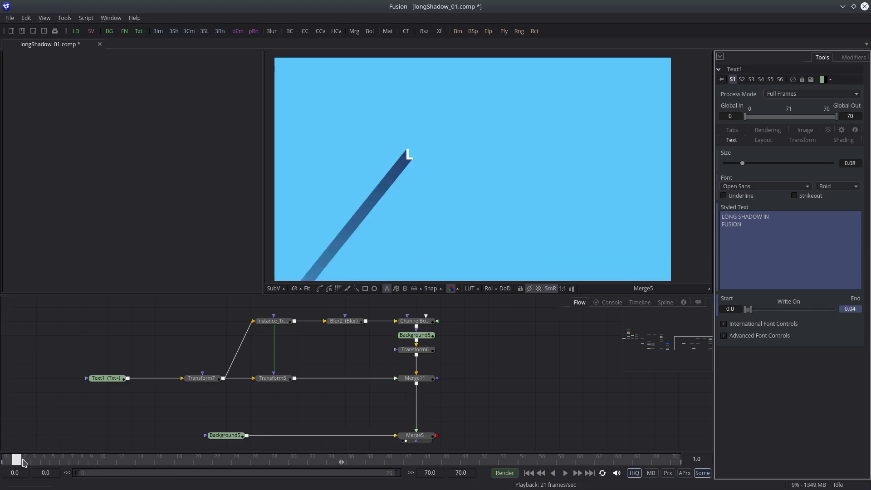
click(565, 473)
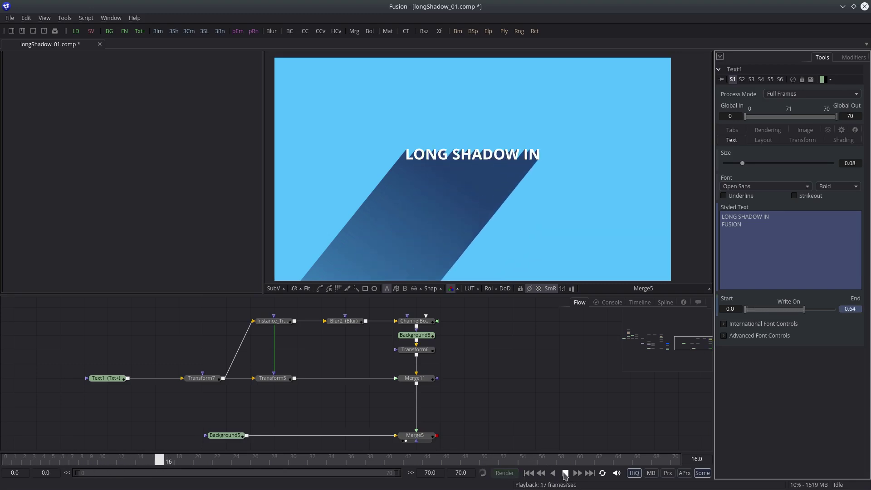
click(564, 473)
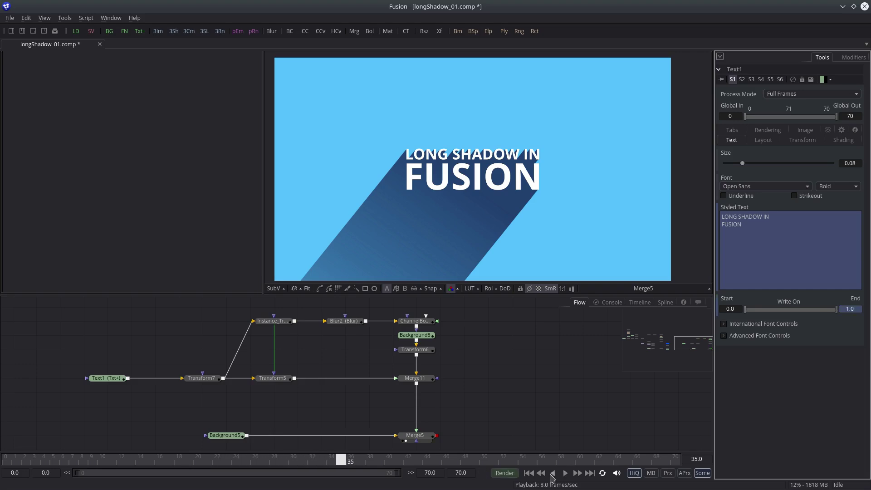
click(529, 473)
click(565, 473)
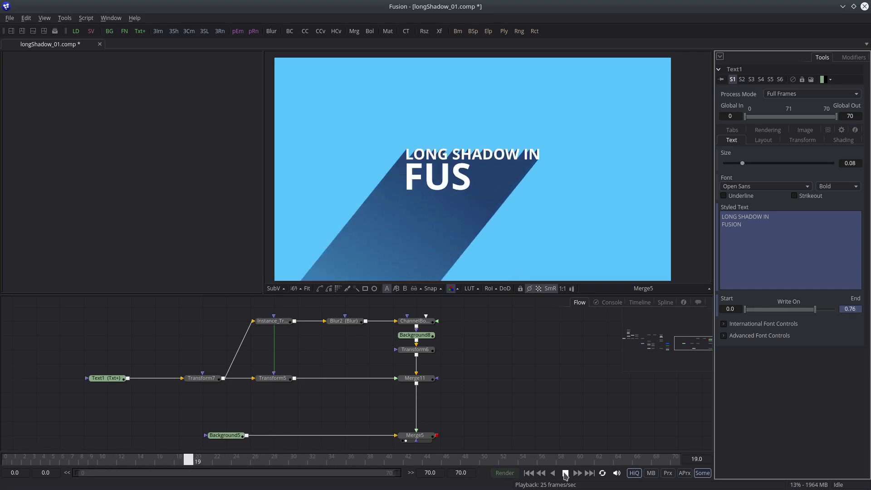
Stop the playback and show the title text's Write On End curve in the spline editor, framed to the whole curve
click(565, 473)
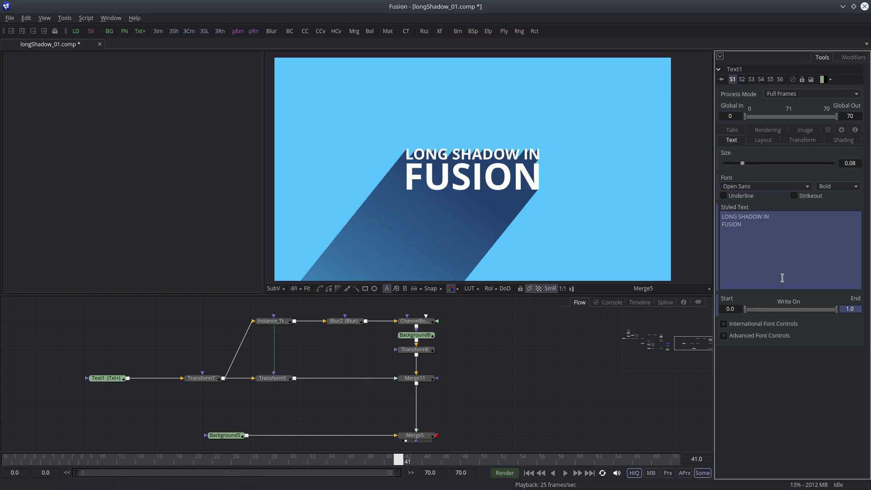
click(665, 302)
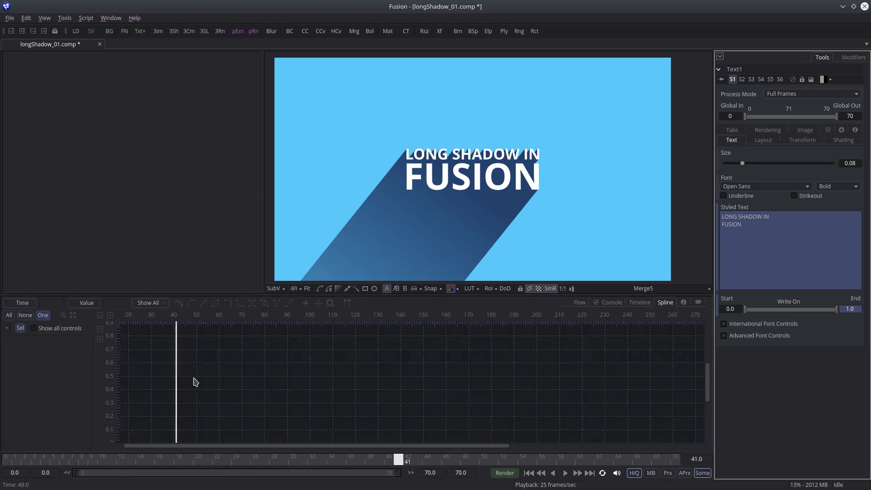
click(583, 301)
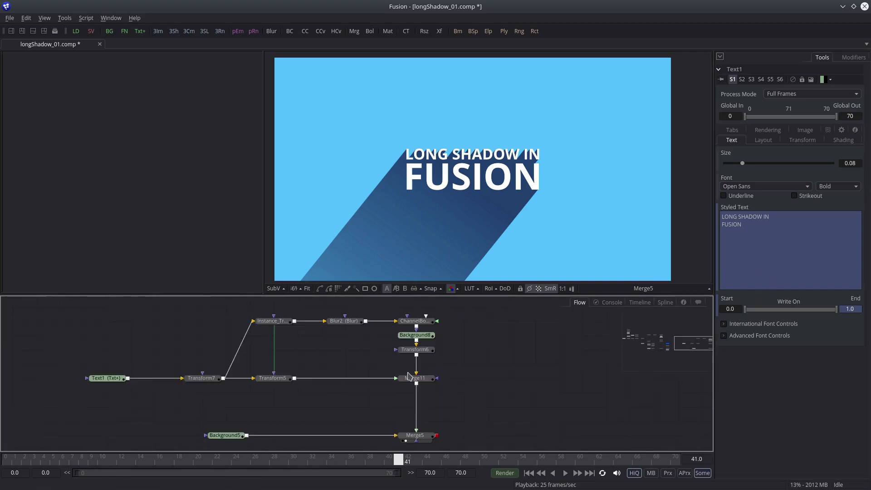
drag(463, 404, 478, 404)
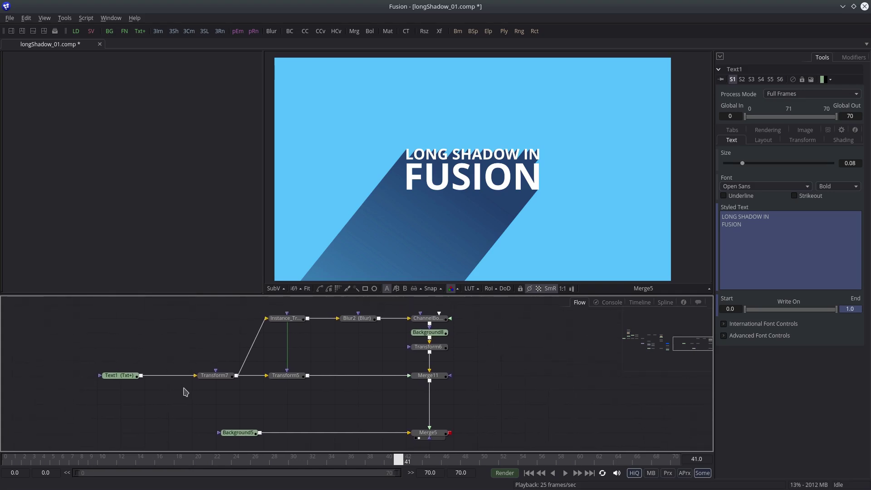
click(132, 375)
click(666, 303)
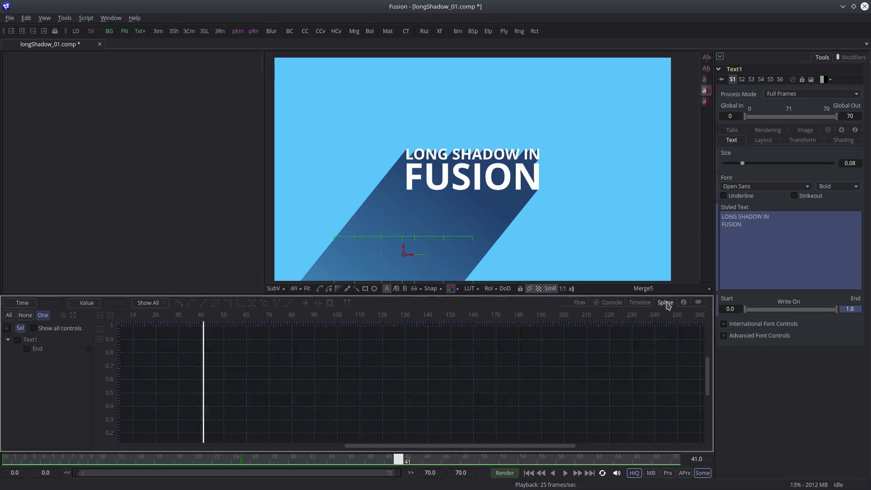
click(49, 348)
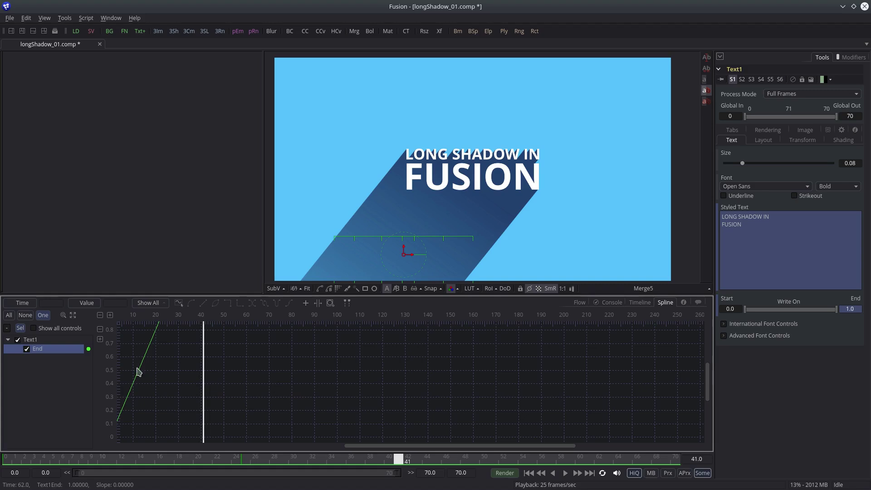
click(72, 315)
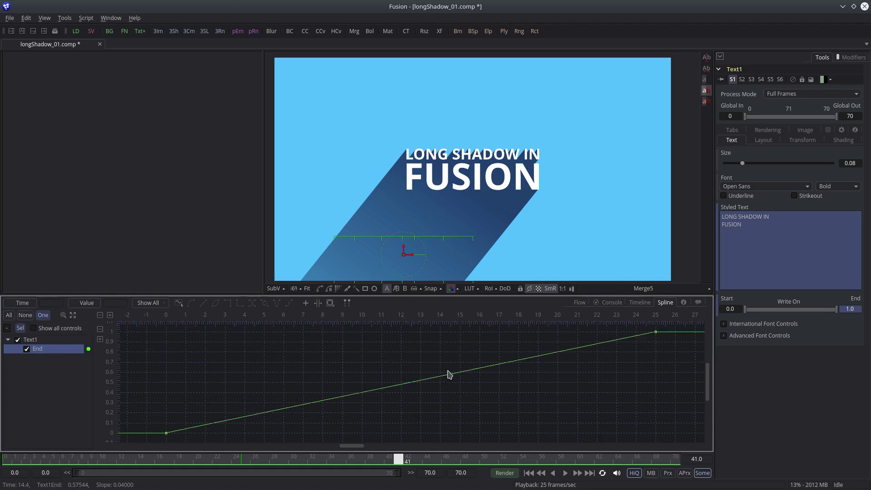
scroll(447, 373, down, 3)
drag(242, 350, 596, 434)
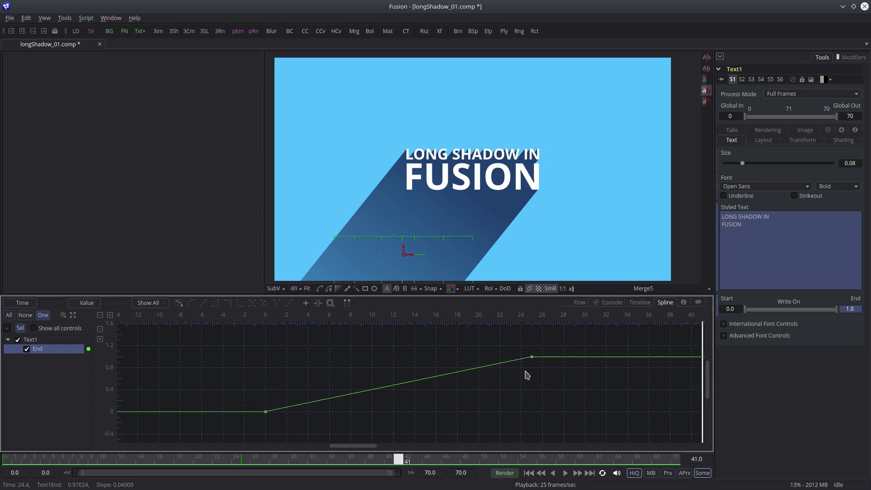
Slow the write-on reveal by moving the End curve's last keyframe to frame 50
click(532, 357)
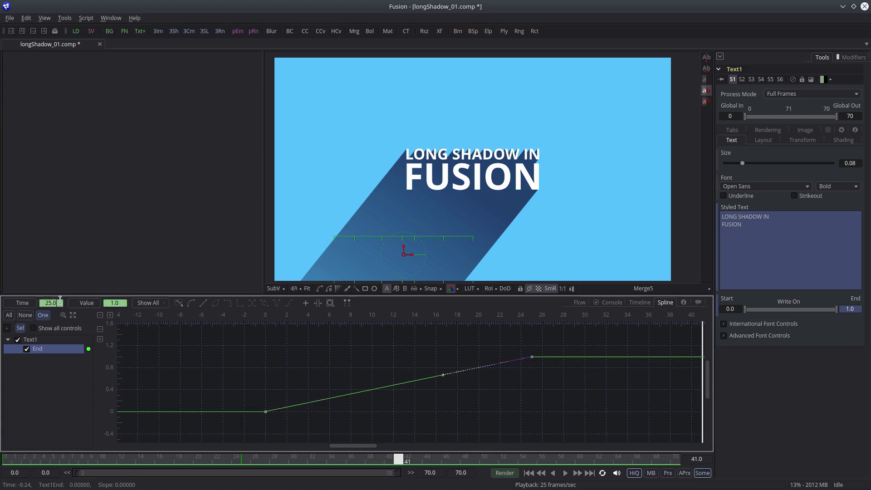
text(50)
key(Return)
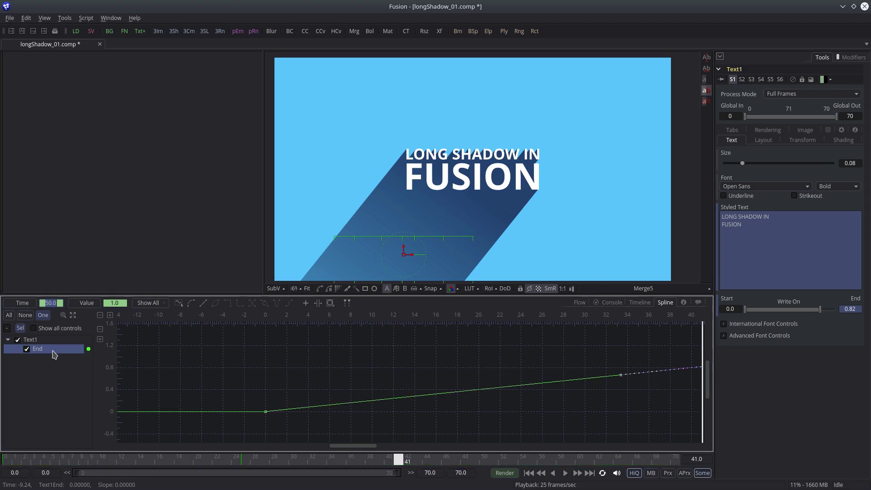
drag(491, 350, 369, 348)
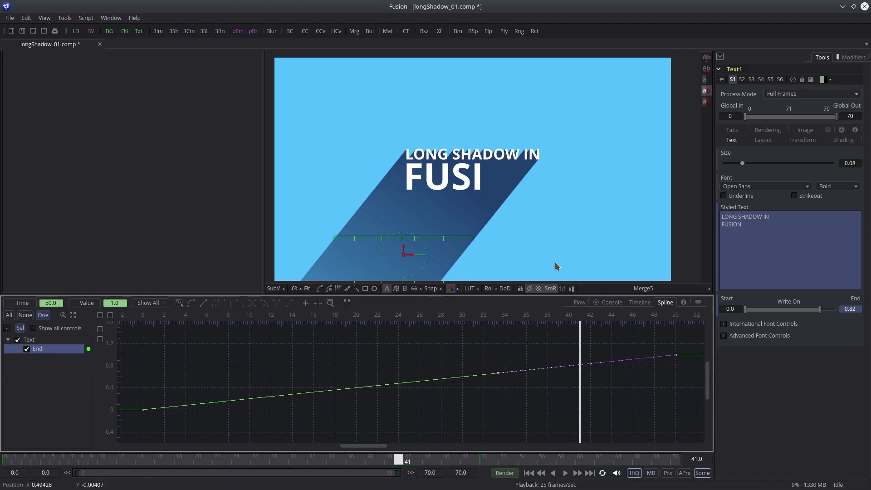
Play back the slowed write-on animation from the first frame, switching the spline view's scaling to Manual, and stop the playback
click(529, 473)
click(565, 473)
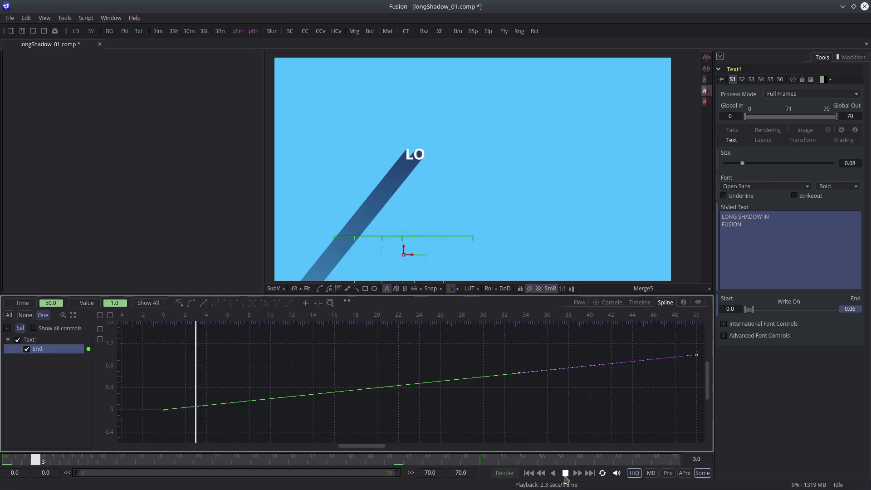
right_click(530, 412)
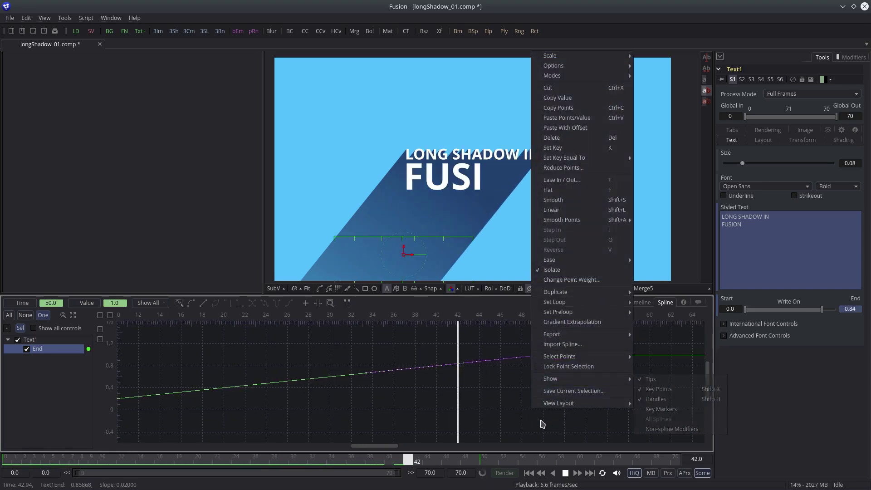
mouse_move(629, 66)
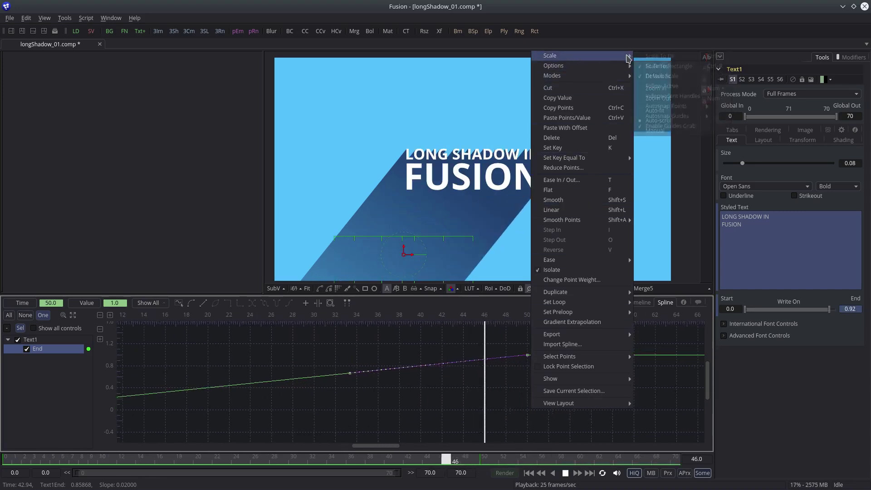
click(670, 131)
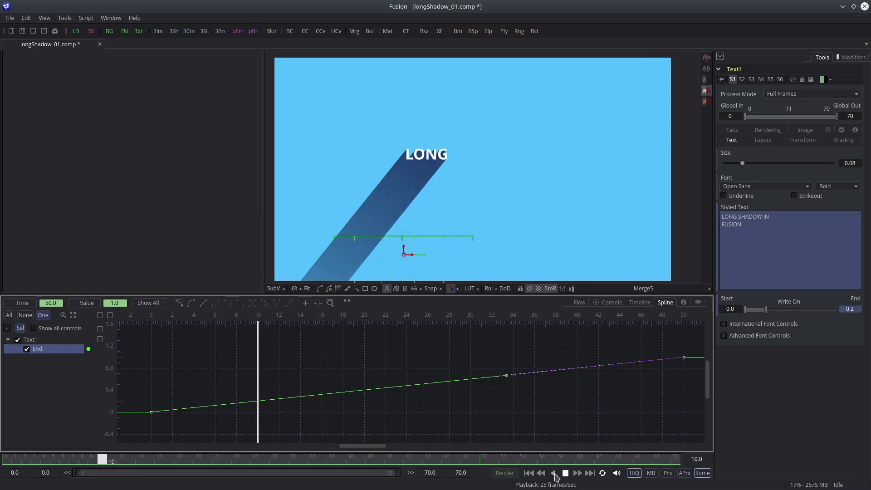
key(space)
drag(420, 405, 332, 405)
Set the Instance_Transform5 shadow Angle to -45 and scrub to frame 58 to check the shadow under the full title
click(577, 302)
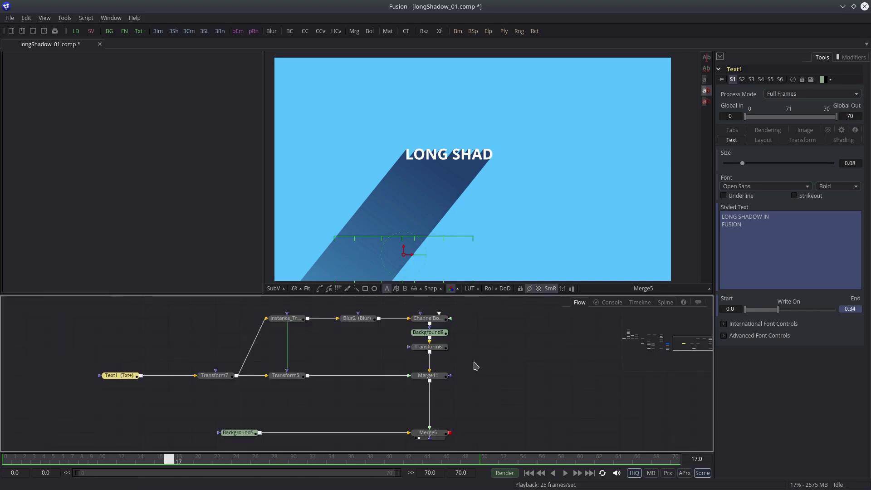
click(285, 318)
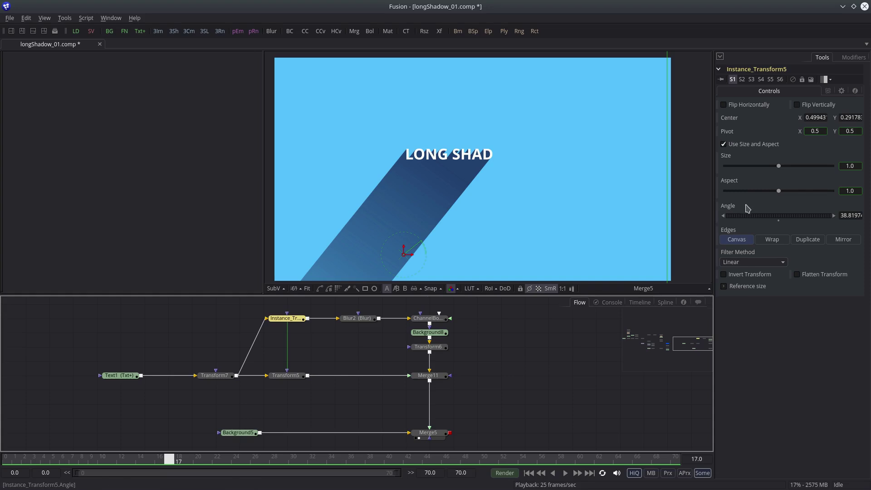
mouse_move(744, 217)
mouse_down()
mouse_move(735, 217)
mouse_move(766, 216)
mouse_move(710, 231)
mouse_move(723, 216)
mouse_move(744, 216)
mouse_up()
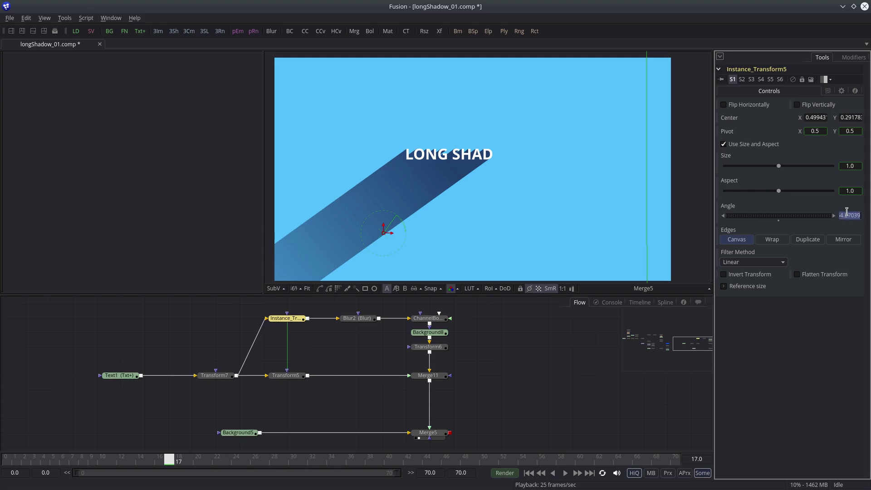
key(Tab)
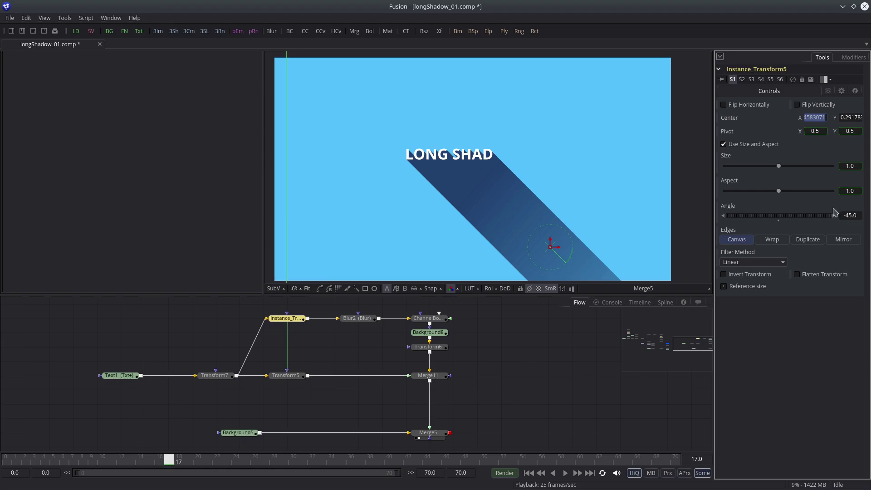
click(475, 434)
drag(241, 460, 388, 459)
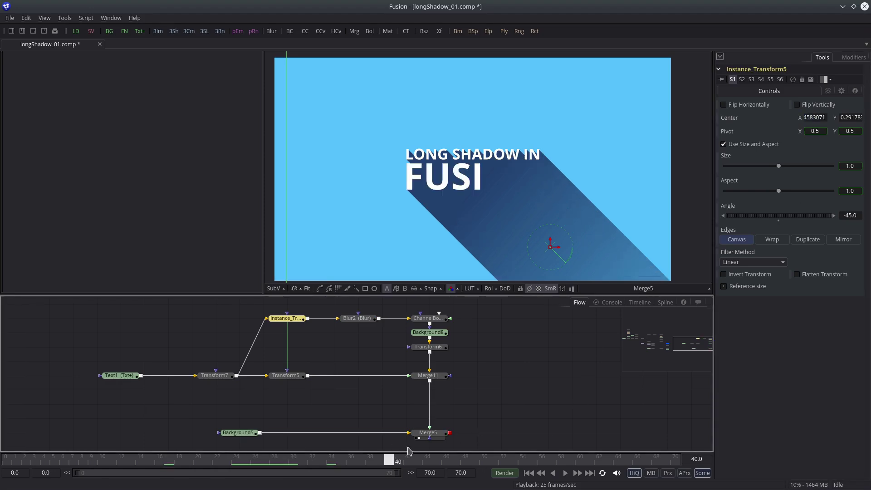
drag(519, 460, 562, 434)
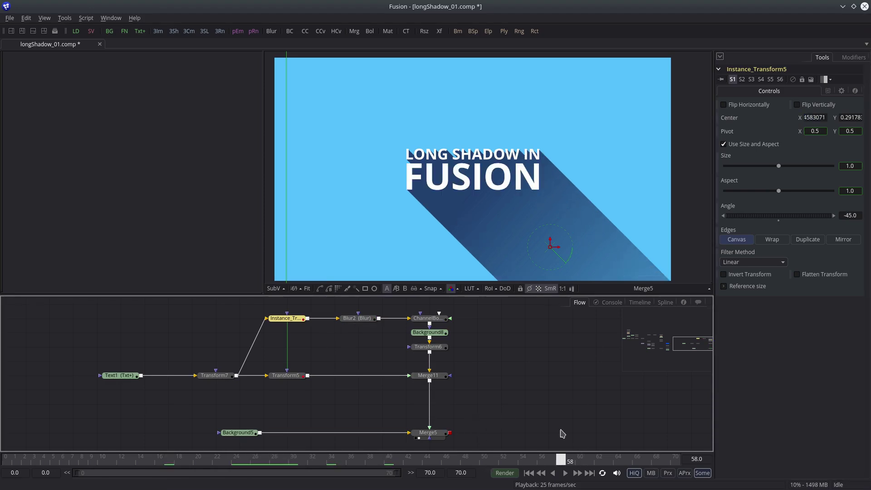
View the rendered yellow F logo example from the Long_Shadow loader, and inspect its source stages at Background3 and Merge3
drag(468, 355, 482, 356)
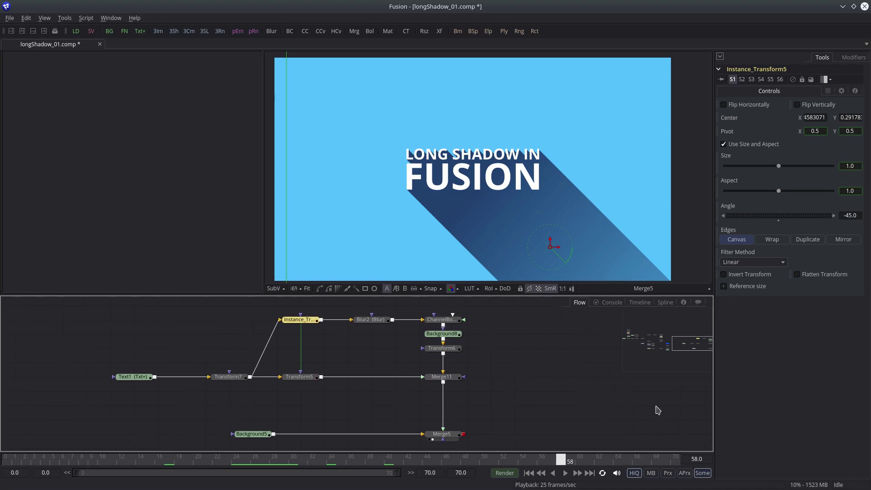
drag(101, 346, 375, 261)
drag(228, 367, 345, 254)
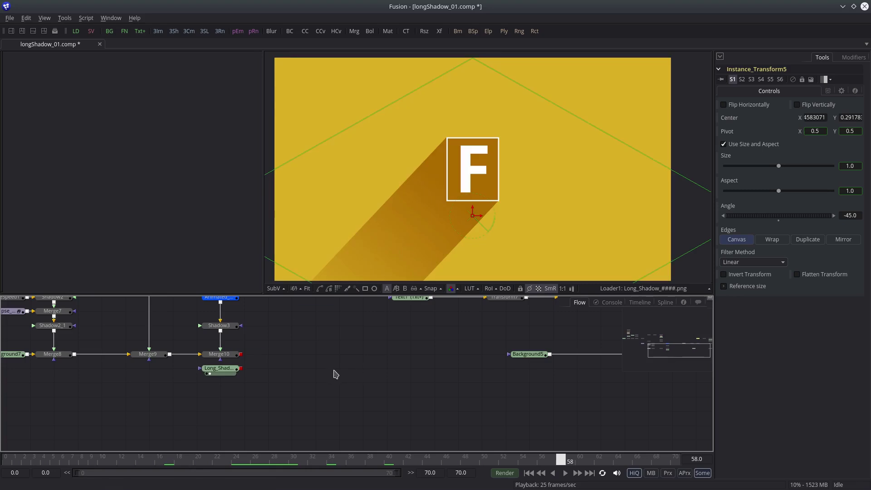
drag(305, 396, 450, 433)
drag(278, 332, 418, 308)
drag(254, 376, 382, 222)
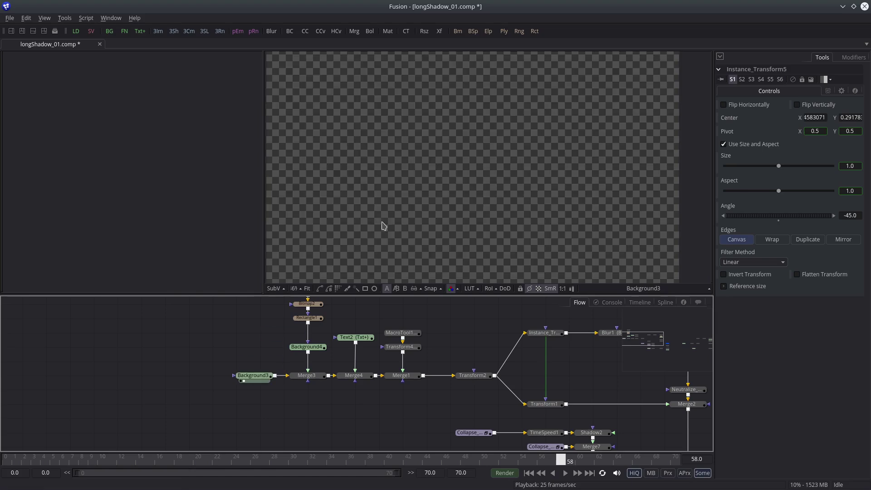
drag(306, 375, 397, 220)
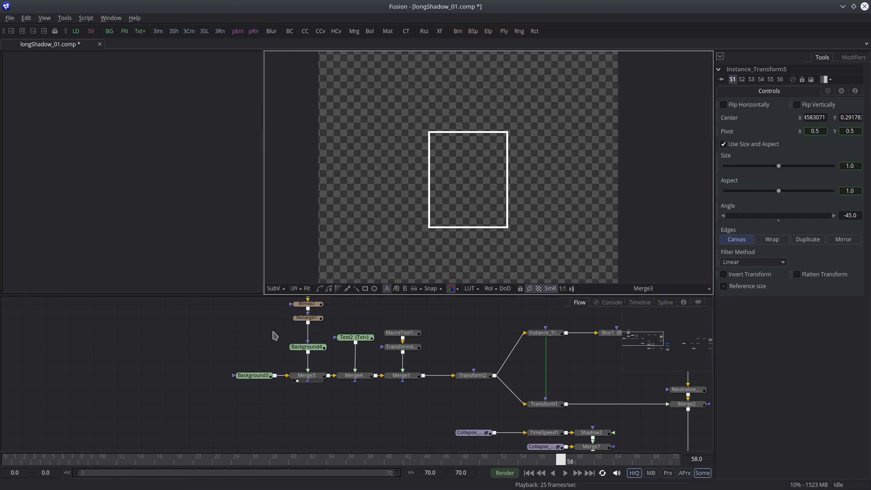
View the macro tool above Transform4 and scrub its square stroke animation from the start to frame 33
drag(344, 321, 344, 348)
drag(306, 302, 411, 241)
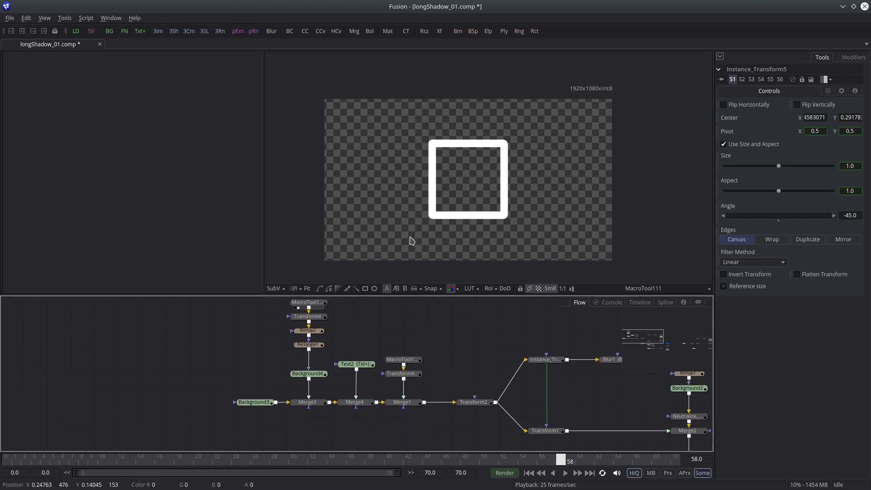
click(4, 460)
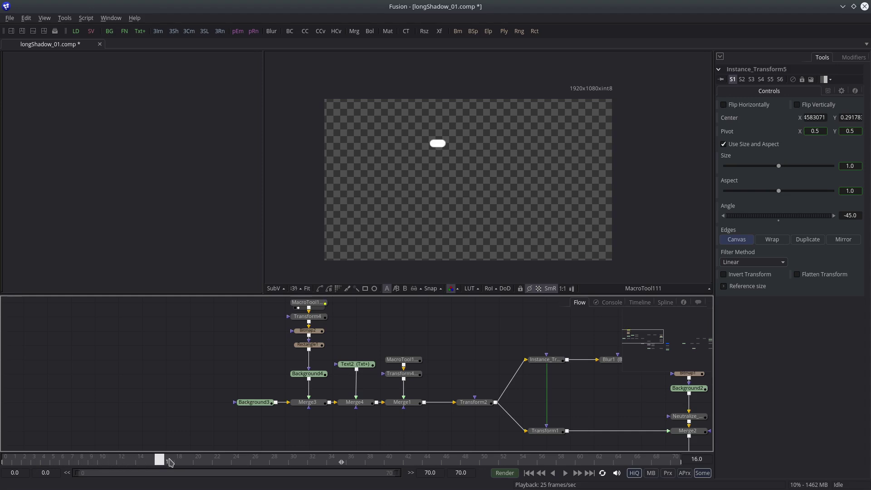
drag(169, 461, 321, 461)
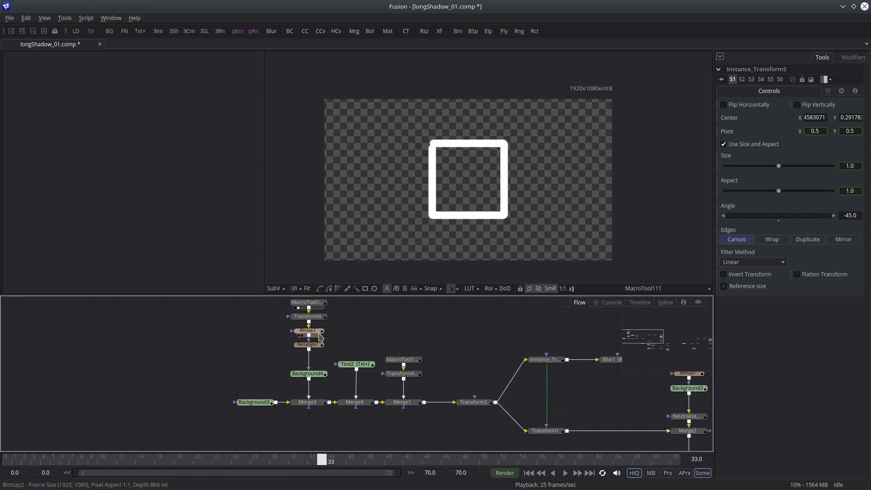
Inspect Rectangle1's Paint Mode options, view the masked Background4 output, and scrub its outline animation to frame 34
click(317, 348)
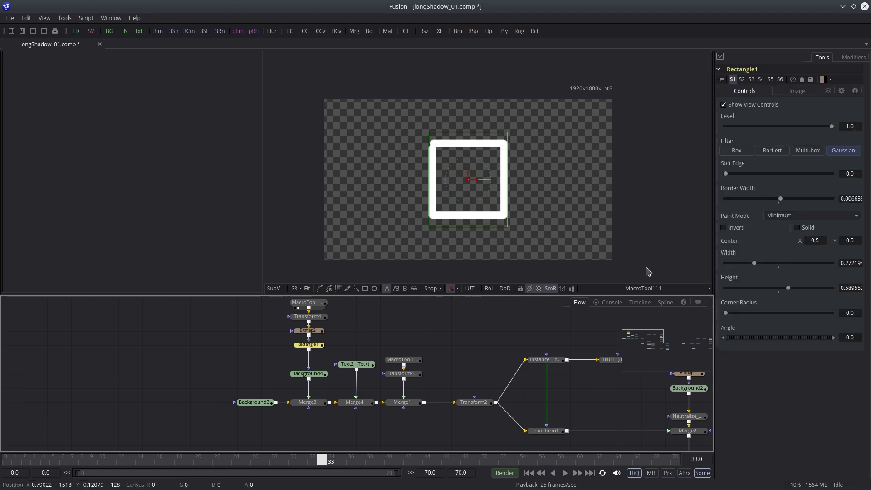
click(791, 215)
click(792, 217)
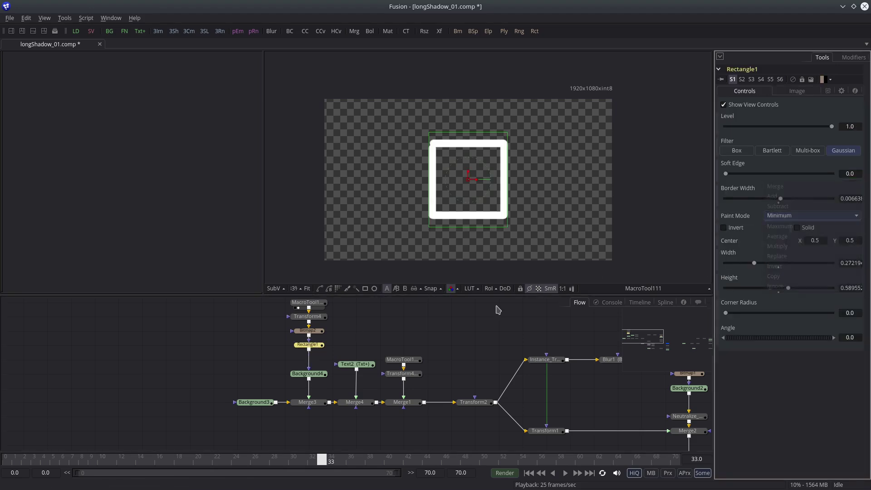
drag(309, 373, 336, 265)
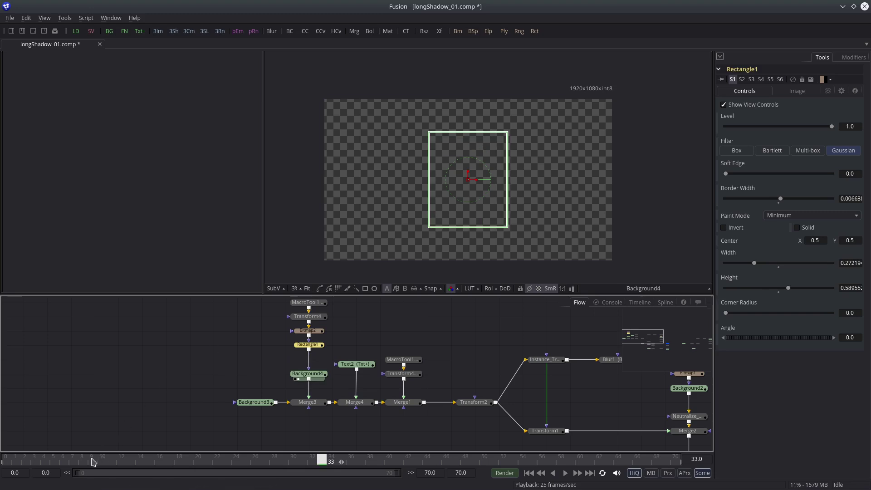
drag(92, 461, 3, 459)
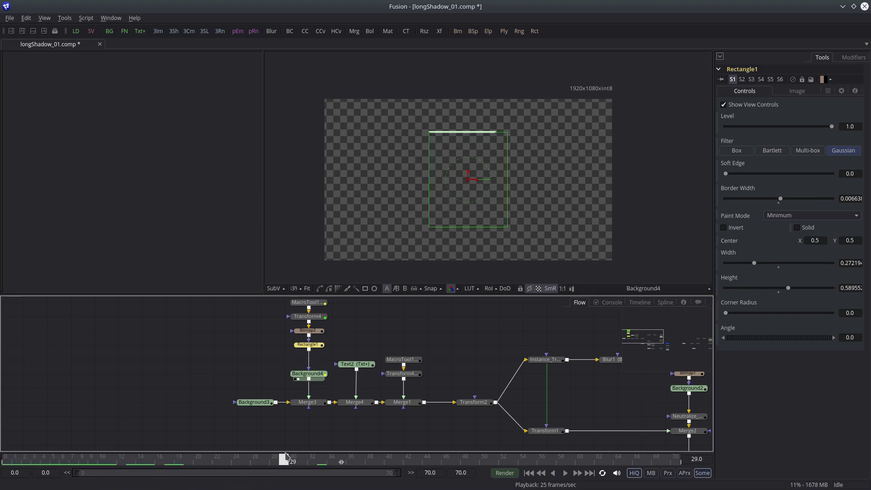
drag(285, 456, 298, 455)
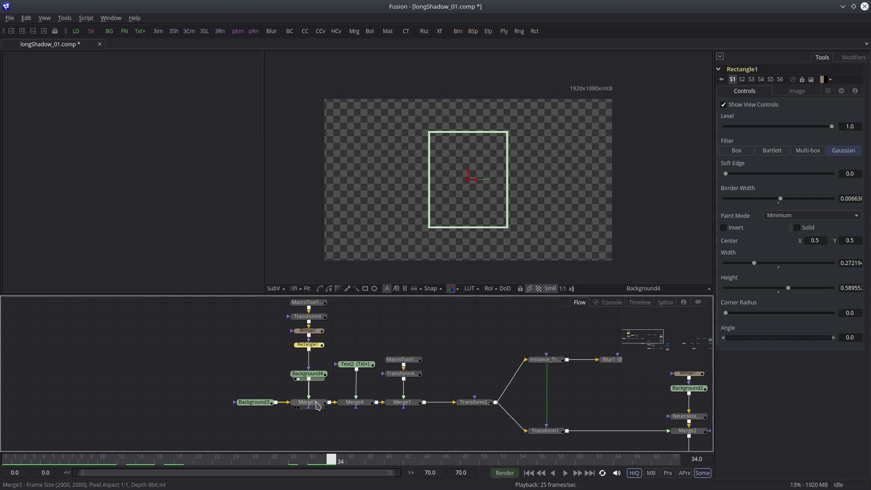
View the logo's Merge3 and Merge4 stages, and the second macro tool that feeds Merge1
drag(316, 402, 398, 224)
drag(367, 321, 306, 290)
drag(292, 370, 451, 272)
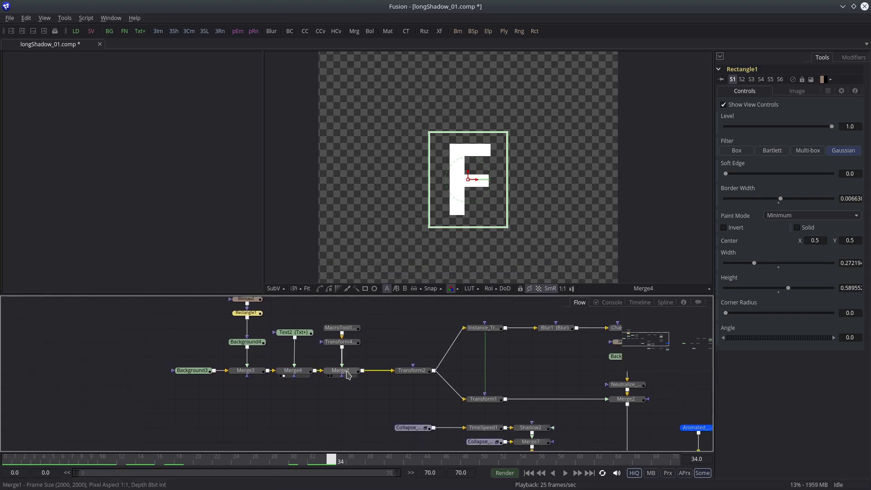
drag(347, 334, 455, 216)
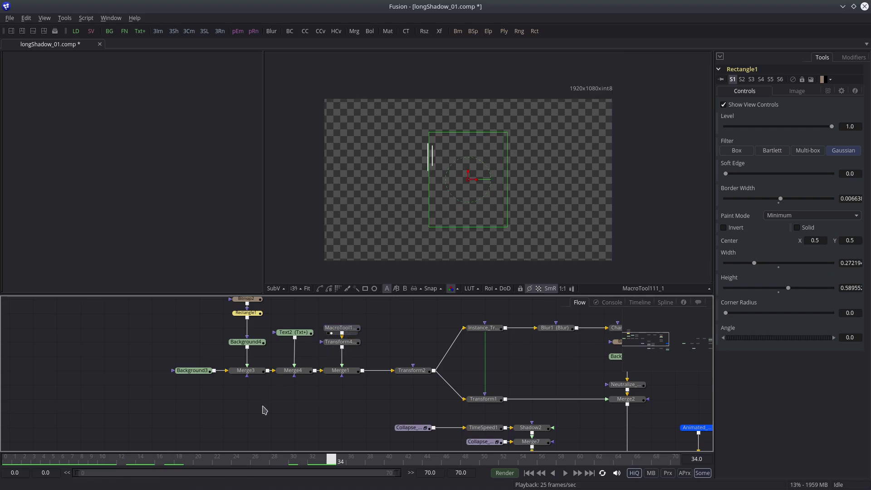
Scrub the second macro tool's line animation, and view the combined logo at Merge1 while scrubbing its ending
click(160, 437)
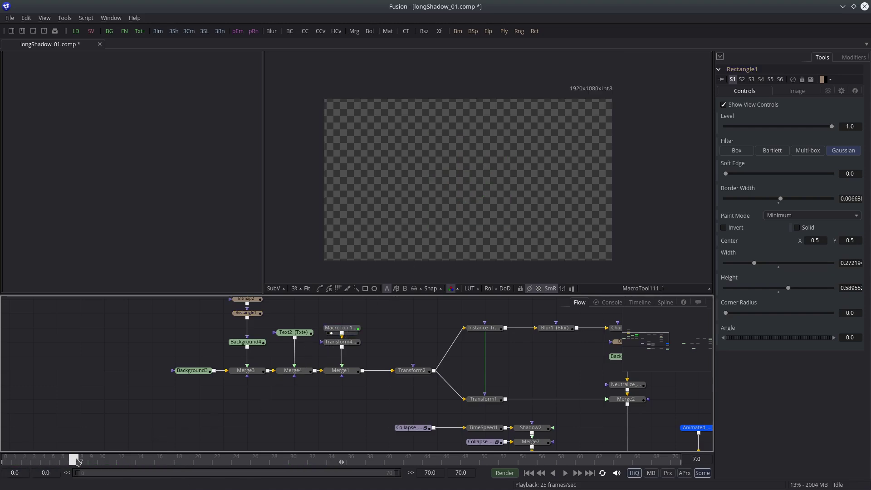
drag(224, 461, 312, 459)
drag(361, 262, 381, 236)
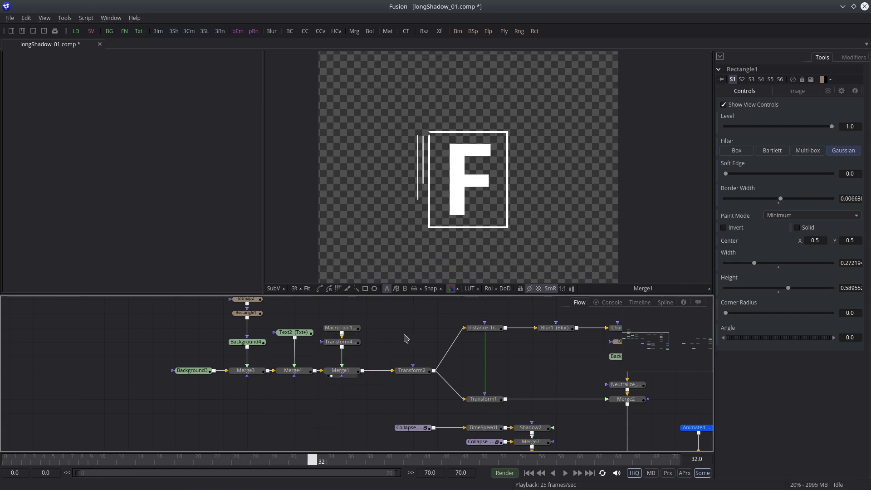
drag(296, 446, 203, 438)
drag(383, 460, 408, 461)
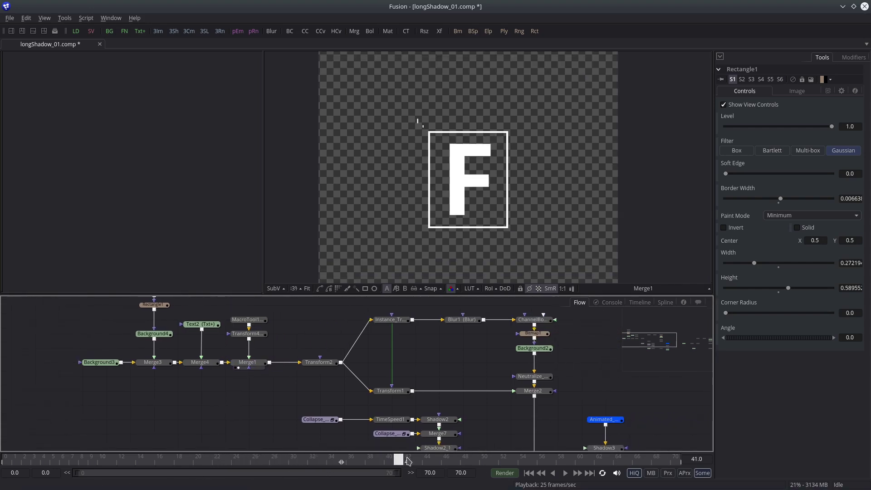
View the scaled-down logo at Transform2, scrub its animation to frame 30, and open the node's controls
drag(318, 362, 444, 223)
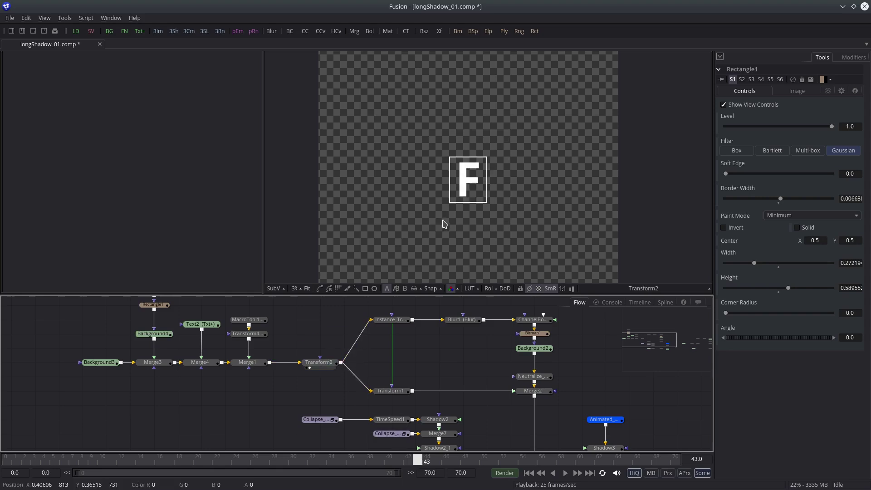
drag(275, 434, 246, 418)
drag(110, 462, 289, 472)
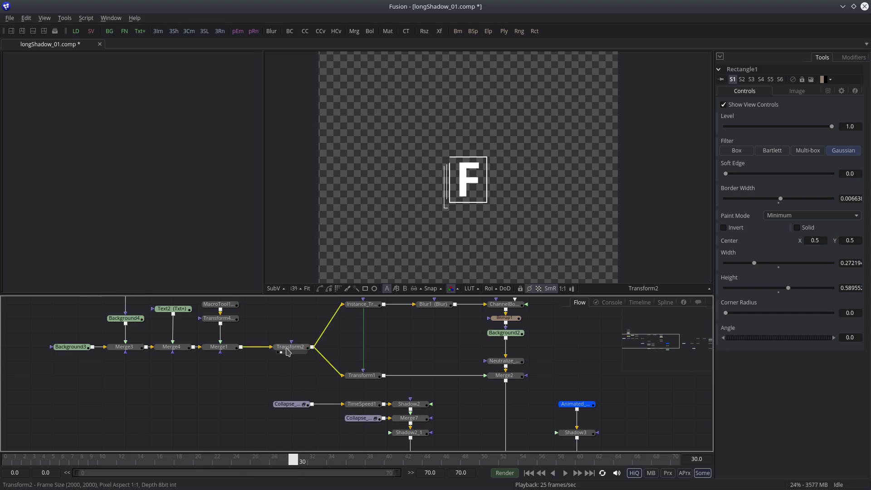
click(301, 348)
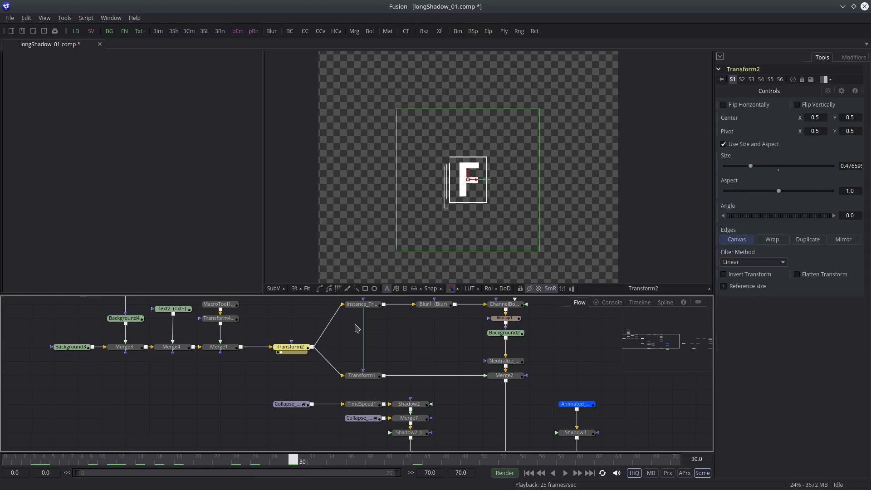
Compare the rotated logo from Instance_Transform1 with the upright output of Transform1
drag(413, 331, 402, 337)
drag(357, 314, 451, 222)
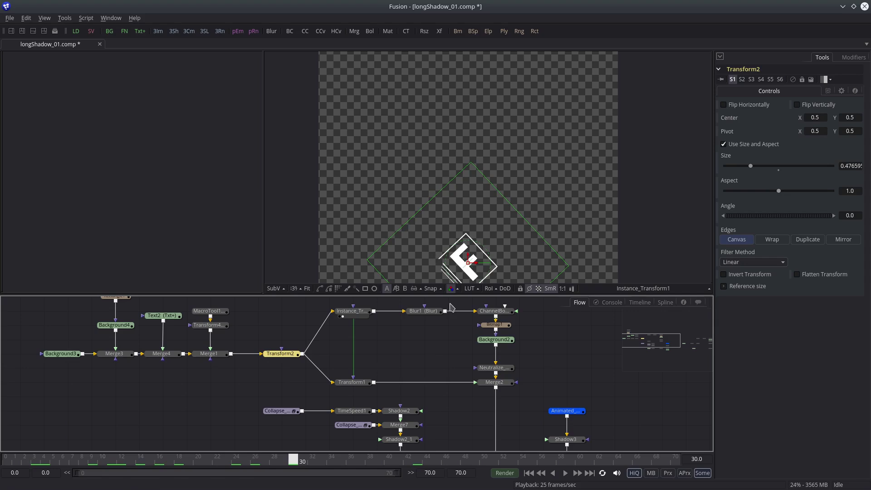
drag(362, 384, 455, 213)
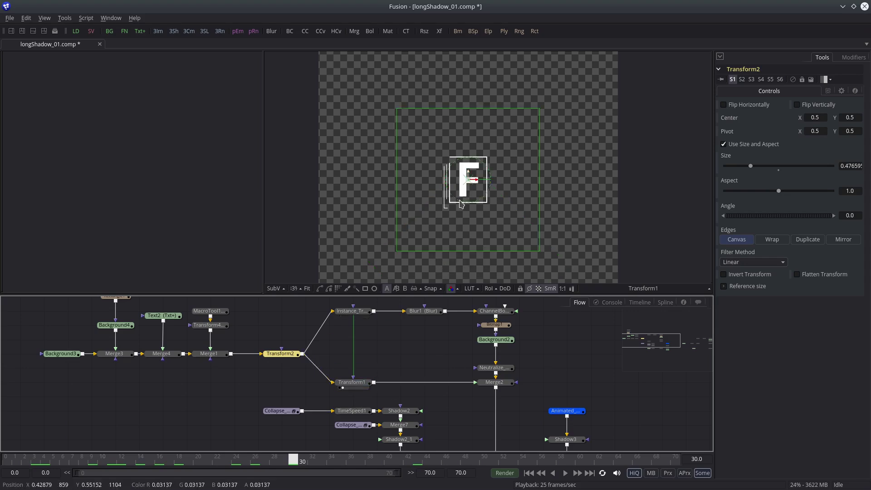
drag(351, 311, 384, 271)
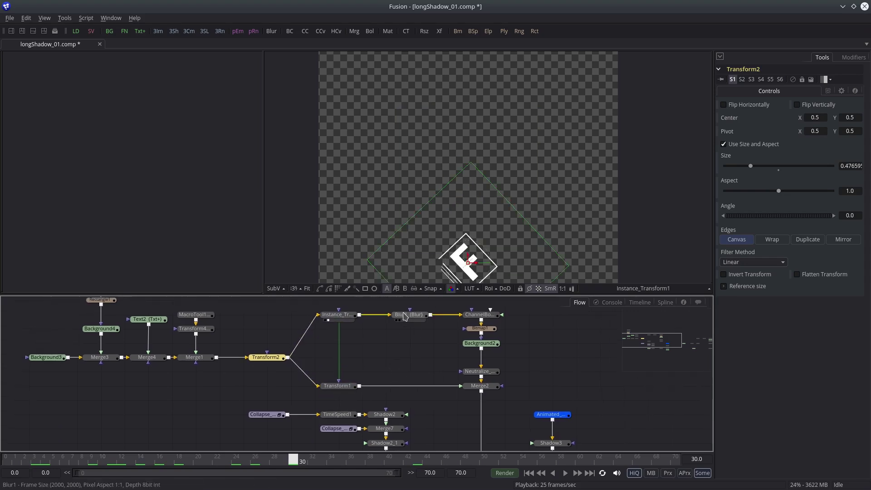
View the shadow-building stages at Blur1, ChannelBooleans1 and Bitmap1 in turn
drag(403, 313, 420, 284)
drag(523, 338, 461, 337)
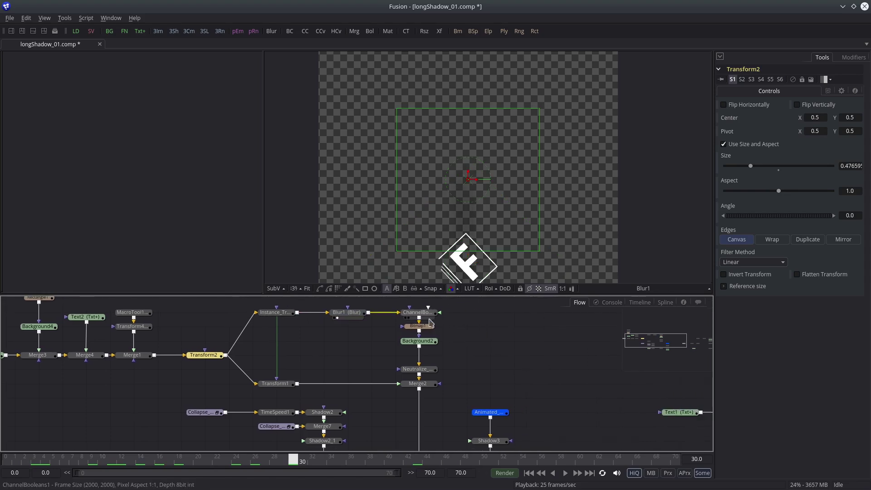
drag(445, 276, 446, 279)
drag(530, 184, 523, 110)
drag(417, 326, 504, 207)
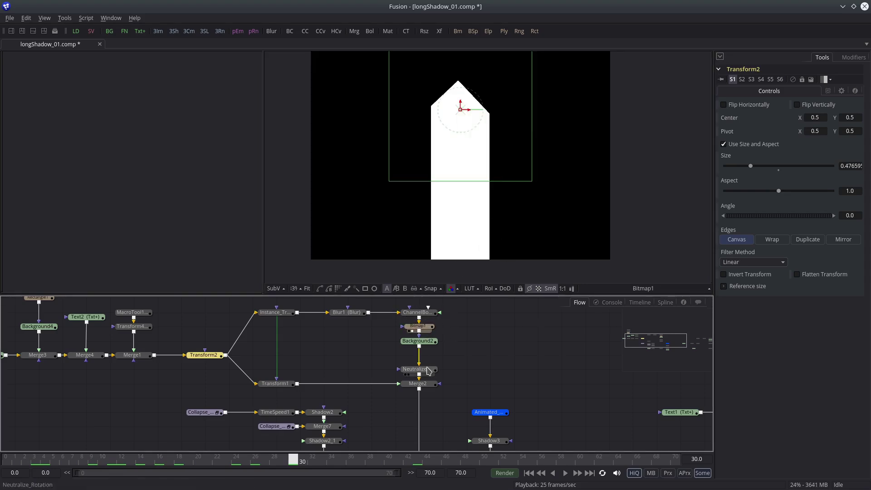
Delete the Bitmap1 node between ChannelBooleans1 and Background2, and view Background2's shadow gradient
click(425, 329)
key(Delete)
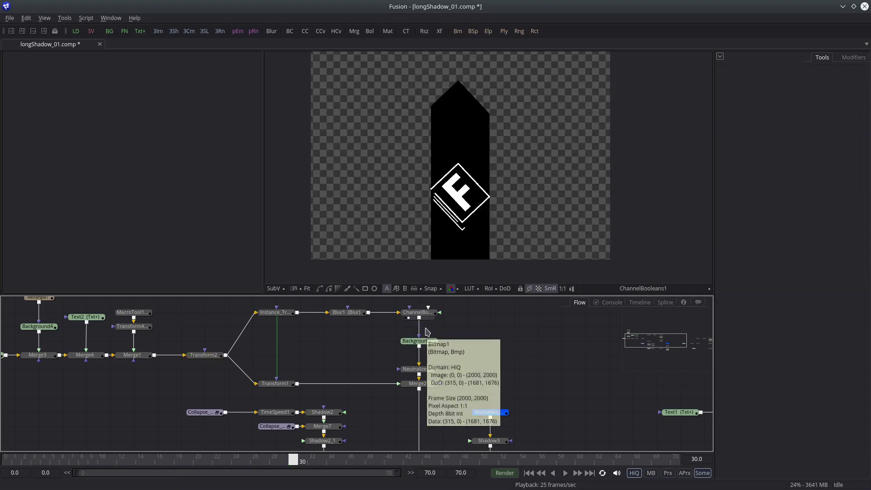
key(1)
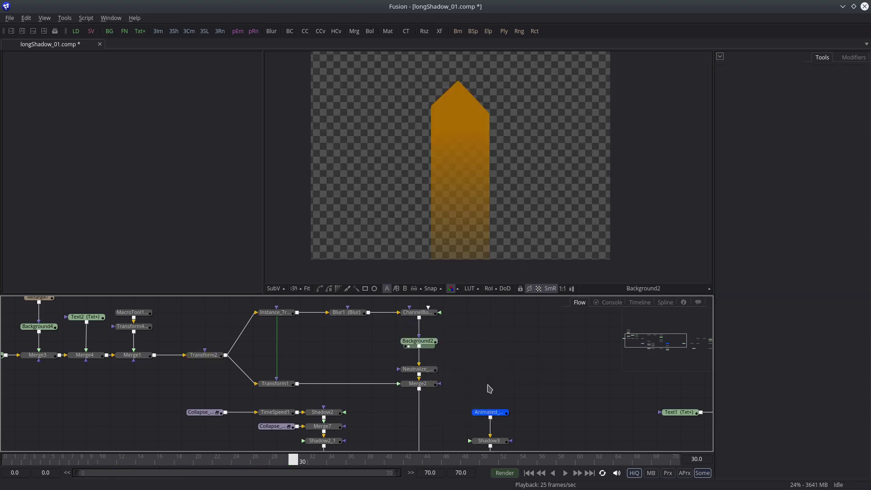
View the shadow output at Neutralize_Rotation and the combined logo and shadow at Merge2
scroll(472, 340, down, 2)
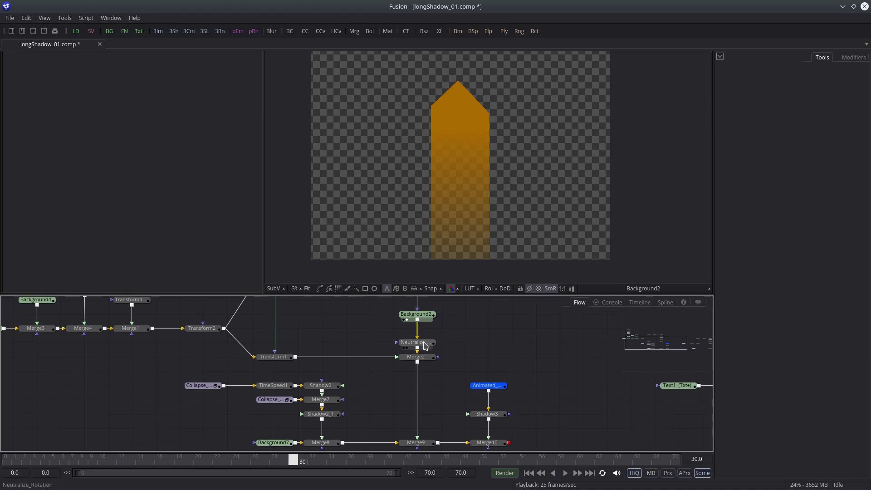
drag(425, 346, 508, 188)
drag(416, 357, 472, 197)
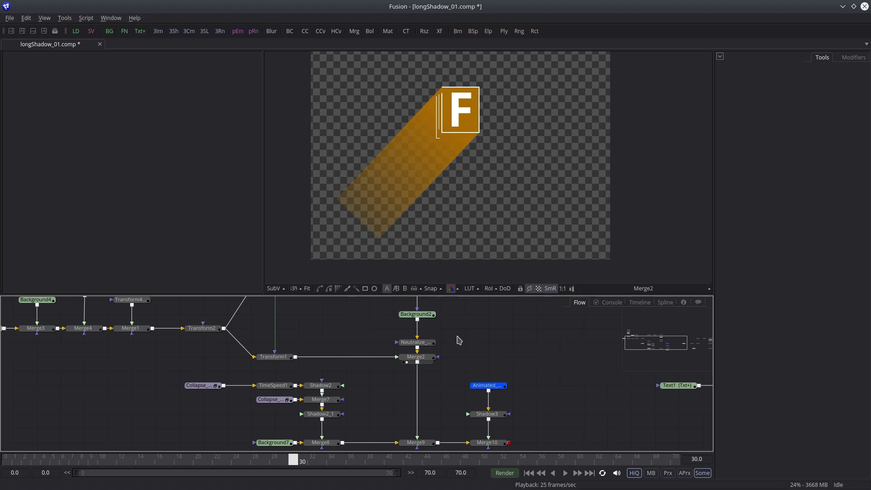
View the logo over its animated background at Merge9, and scrub the opening transition to frame 6
scroll(459, 340, down, 3)
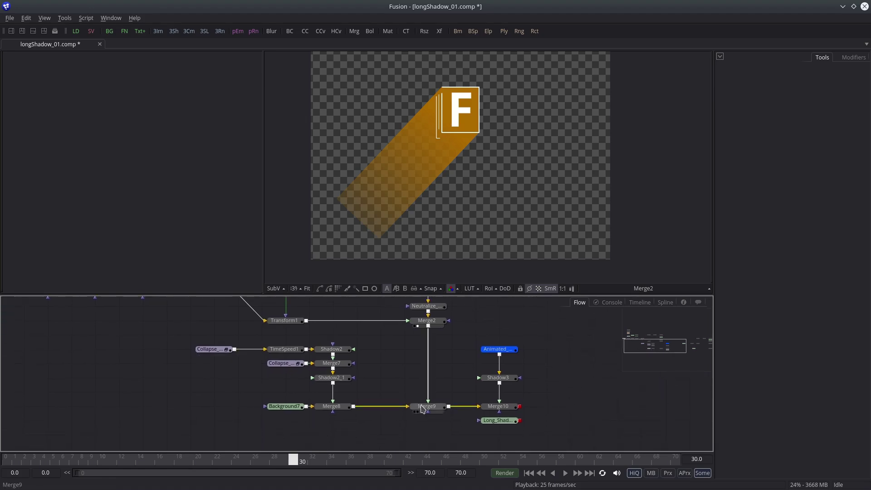
drag(419, 406, 498, 213)
scroll(385, 339, left, 2)
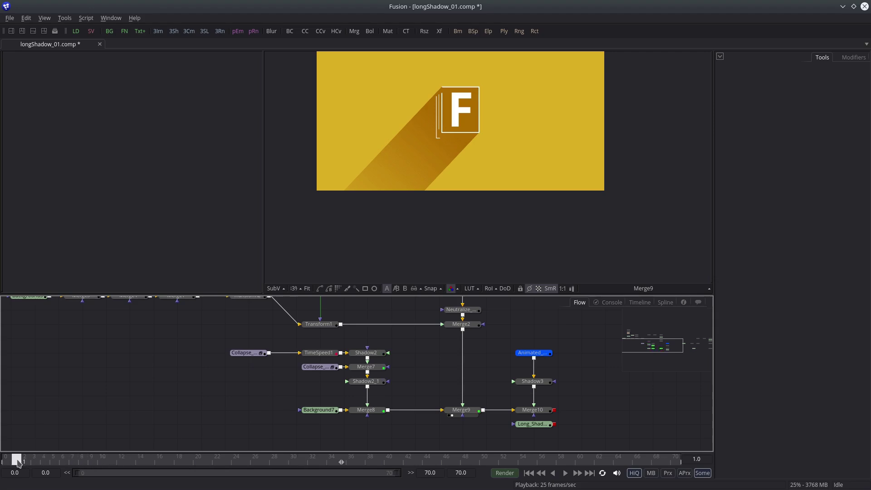
drag(10, 463, 64, 461)
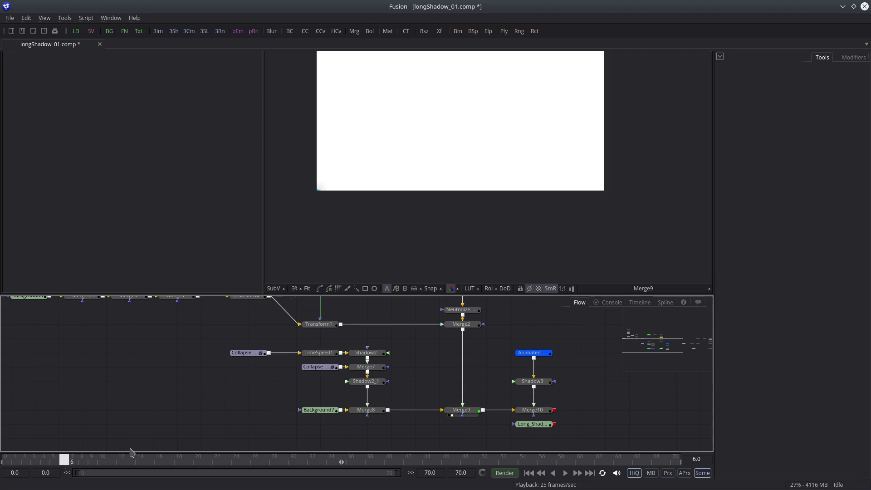
Expand the Collapse_01 group feeding TimeSpeed1 and move it clear of the neighbouring nodes
drag(190, 342, 183, 362)
click(287, 380)
click(267, 372)
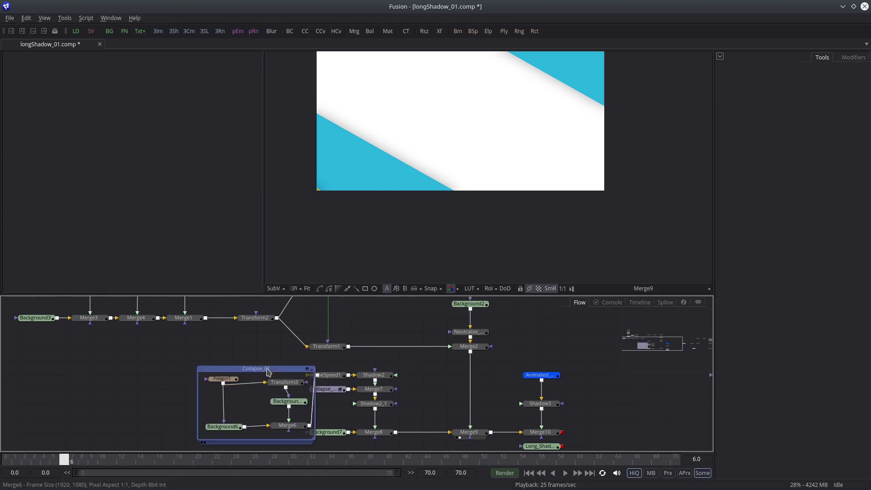
drag(267, 370, 315, 303)
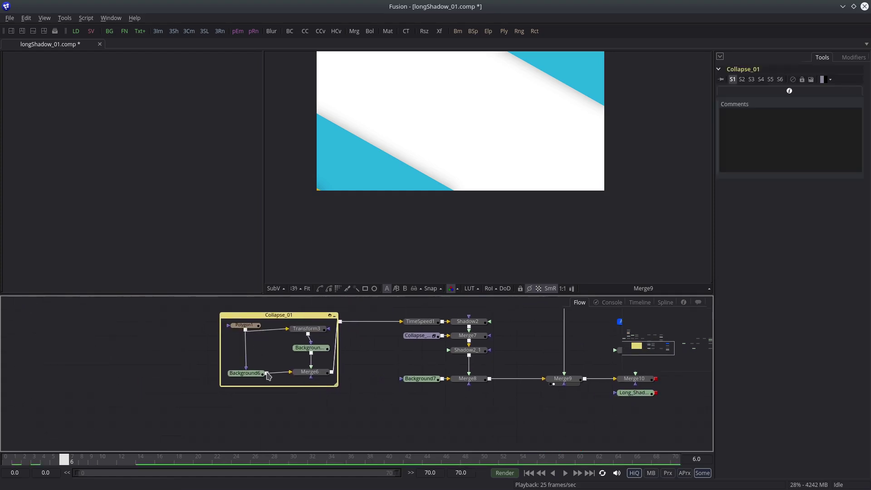
View Background6 in the expanded group, scrub its wipe to frame 16, and inspect the Polygon1 mask outline
drag(258, 373, 338, 264)
drag(64, 457, 149, 452)
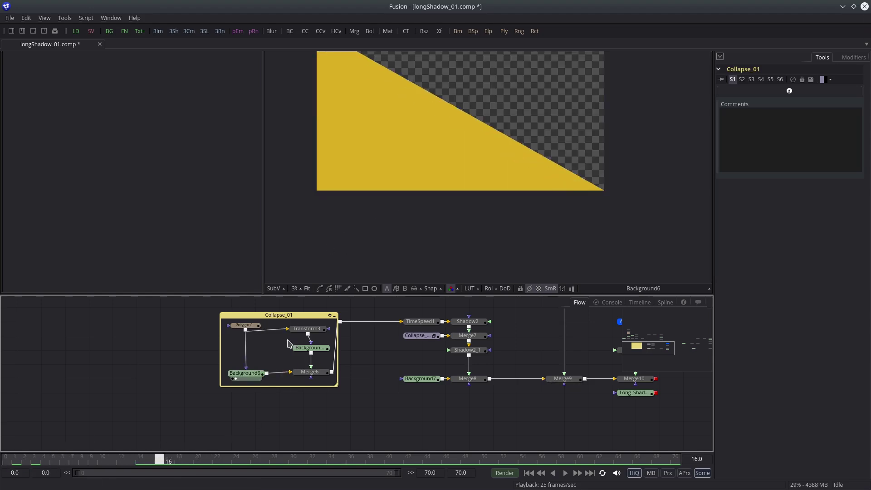
click(244, 325)
scroll(445, 228, up, 3)
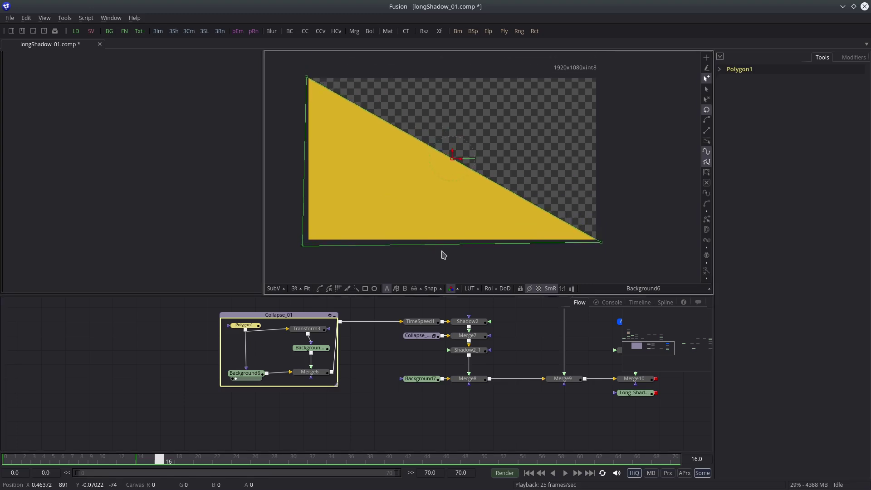
drag(159, 458, 143, 467)
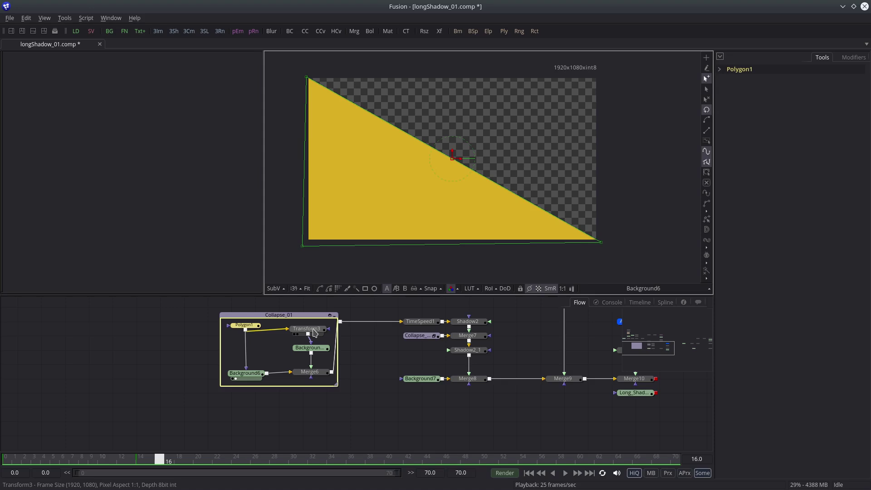
View the Transform3 branch through Background6_1 and the combined wipe at Merge6, scrubbing its animation to frame 27
drag(312, 329, 404, 254)
drag(323, 344, 449, 188)
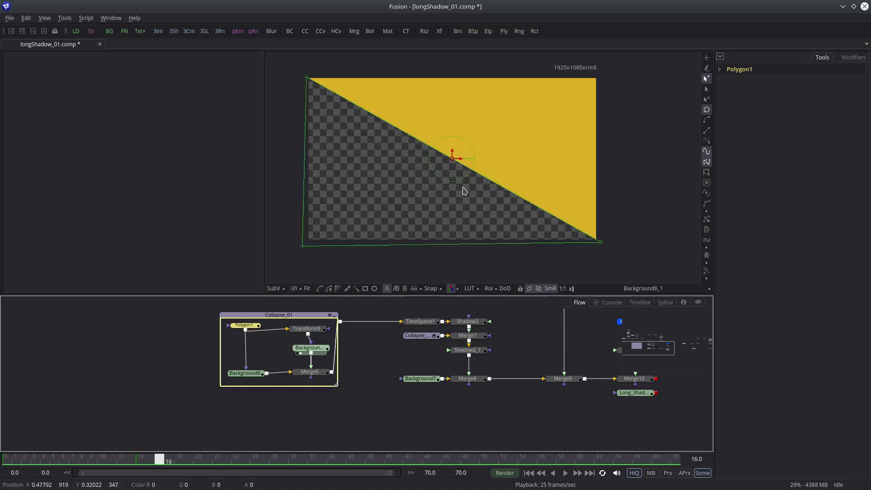
drag(309, 372, 356, 258)
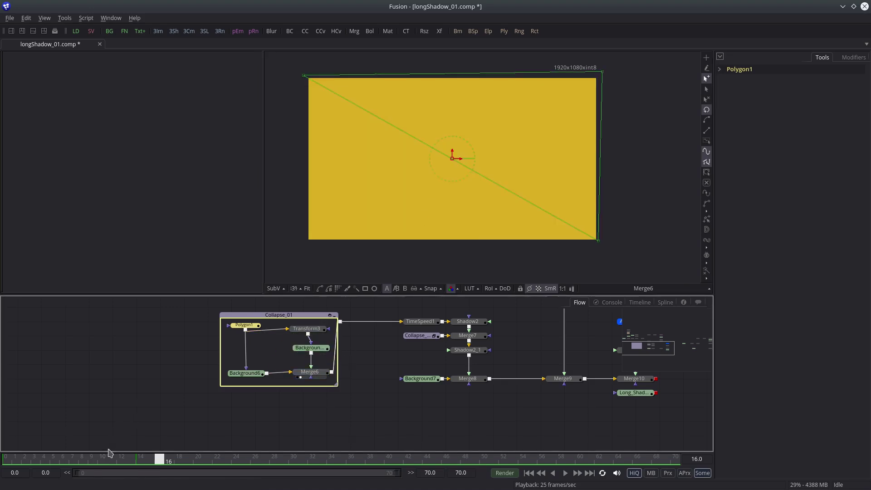
drag(108, 456, 177, 459)
drag(104, 460, 264, 459)
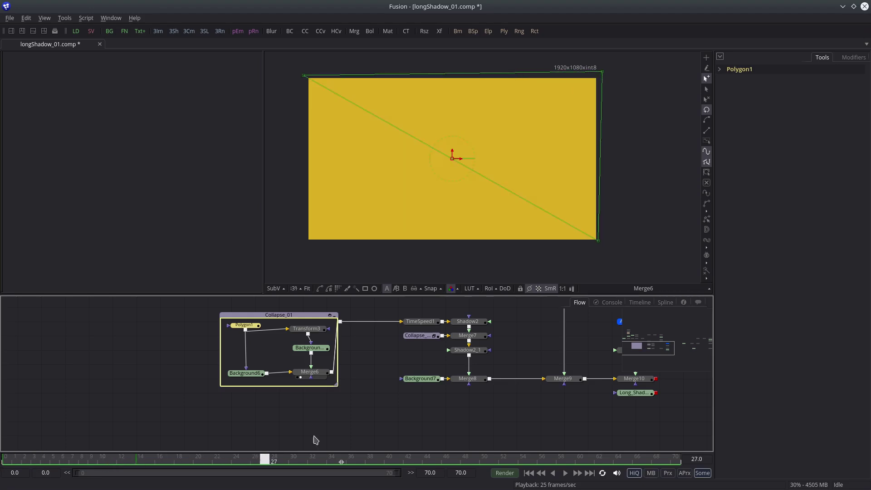
Collapse the Collapse_01 group and move it back beside TimeSpeed1
click(334, 315)
drag(290, 322, 353, 324)
click(353, 323)
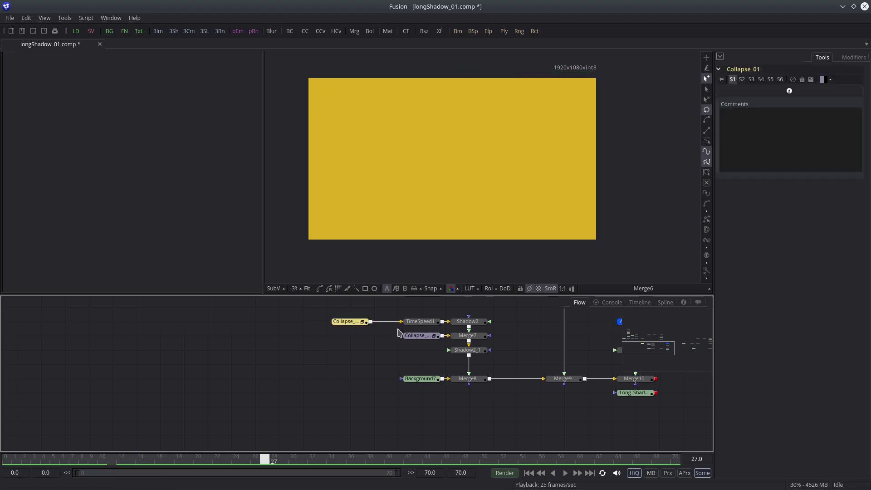
View the layered wipes at Merge7 on frame 11, and inspect Background6_2's colour inside the Collapse_01_1 group
click(409, 342)
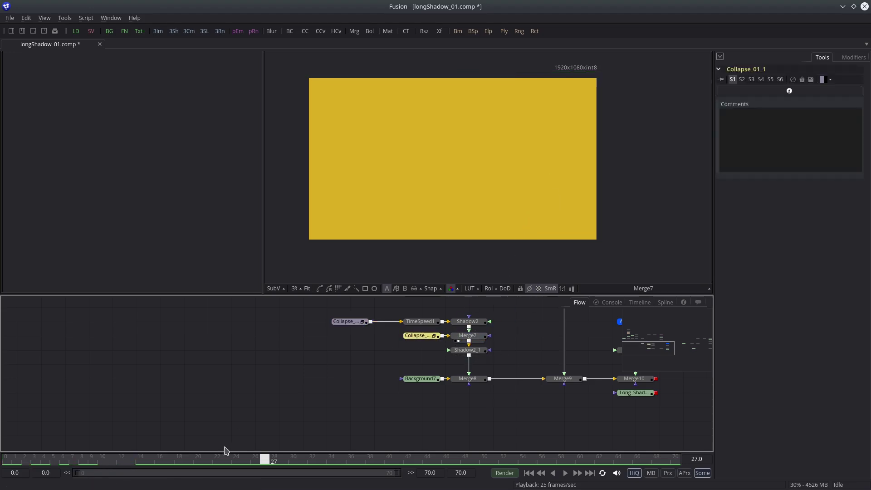
mouse_move(111, 460)
mouse_down()
mouse_move(80, 460)
mouse_move(115, 462)
mouse_up()
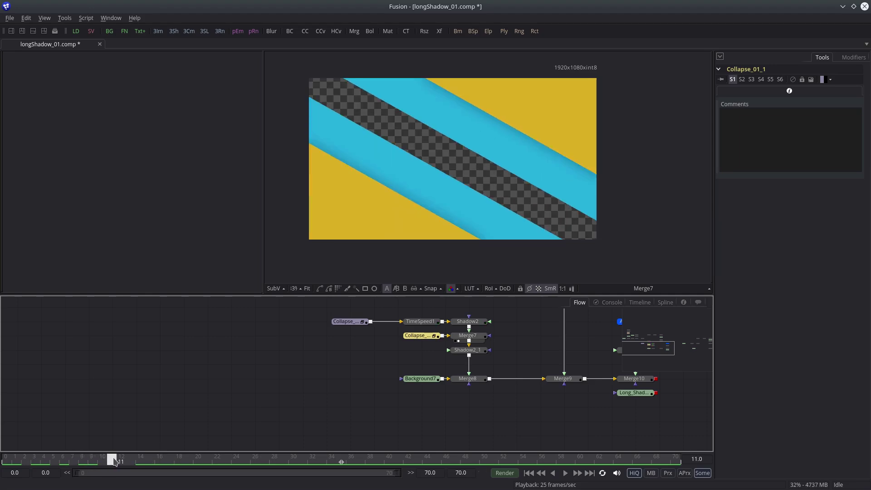
click(434, 336)
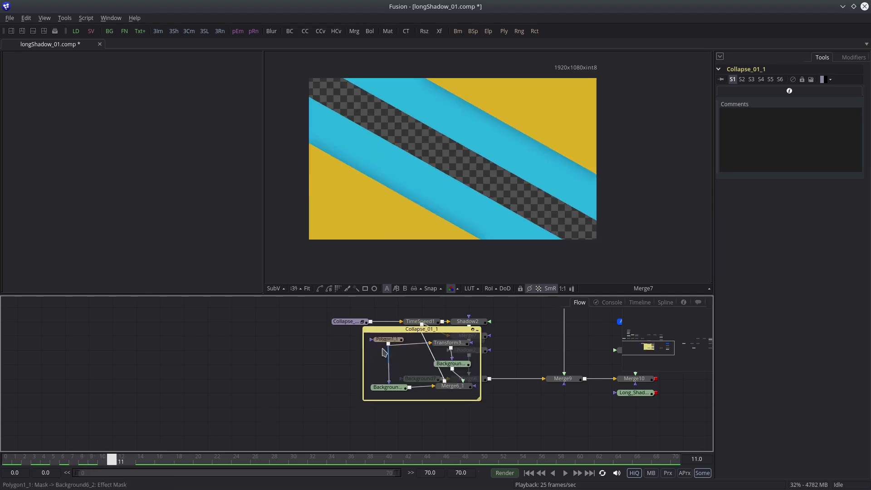
click(388, 390)
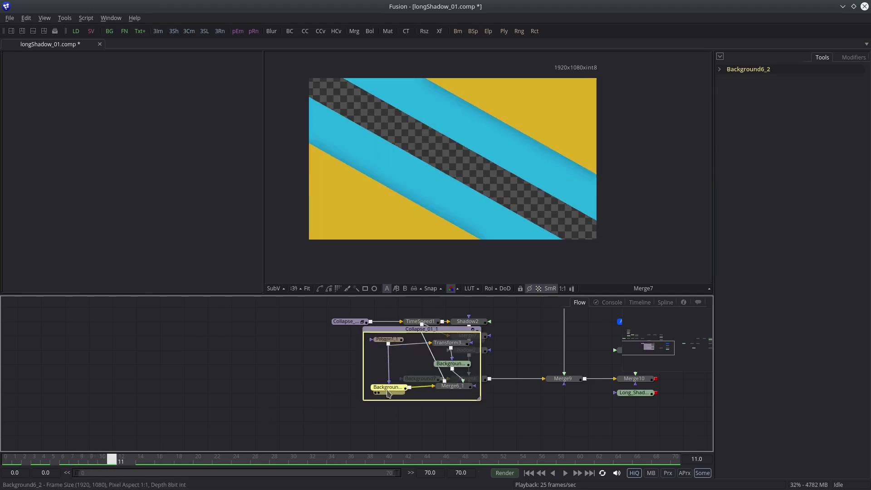
click(719, 69)
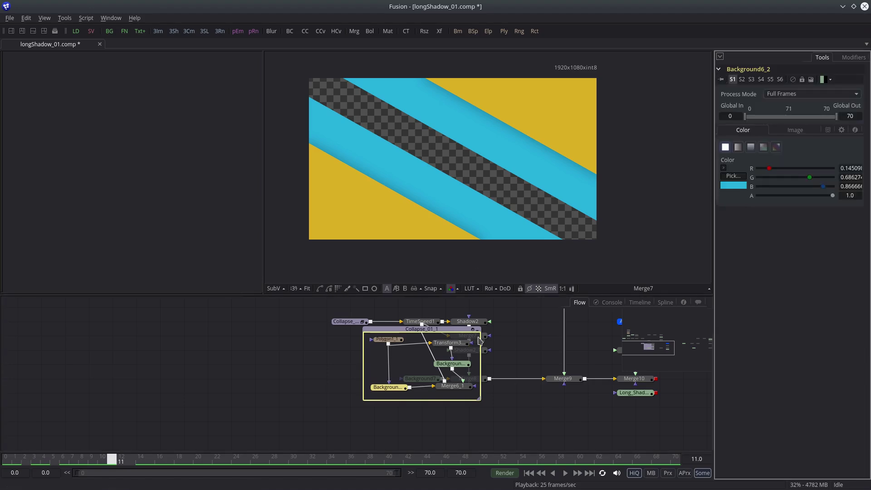
click(478, 329)
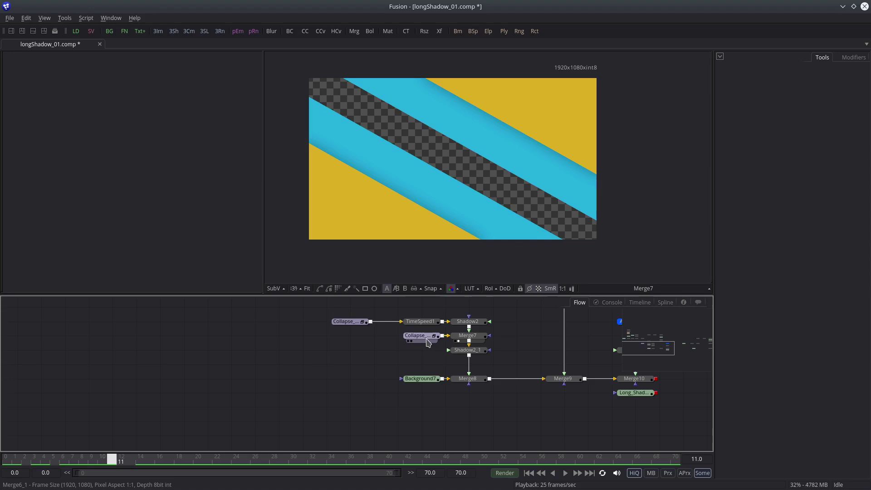
Inspect TimeSpeed1's Delay setting, and view the layered wipes at Shadow2_1
click(425, 338)
click(425, 324)
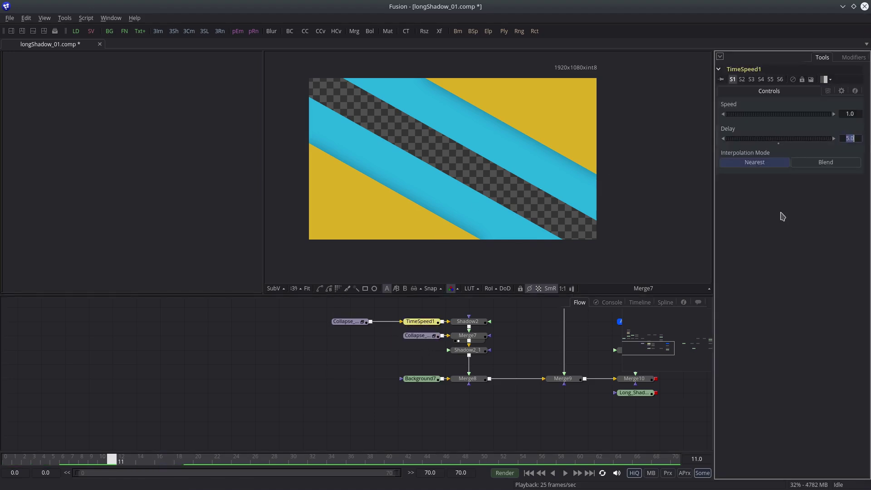
click(458, 355)
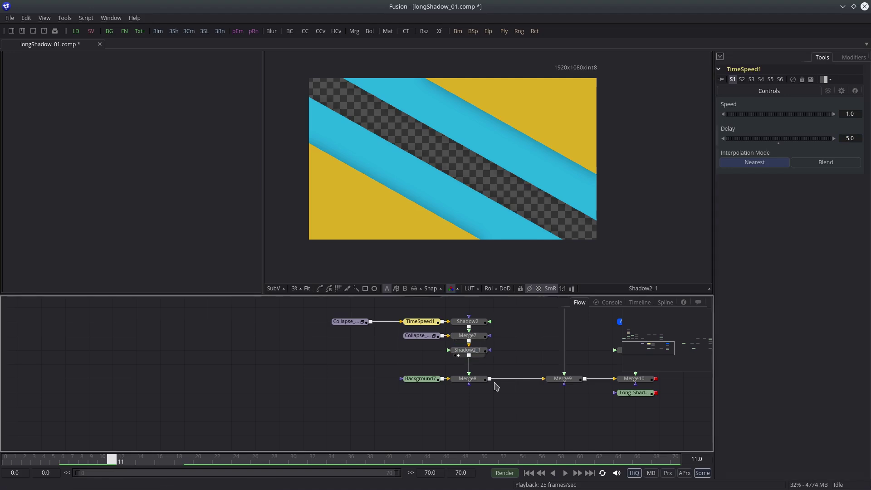
View the layered wipes over Background7 at Merge8 and the logo composite at Merge9, scrubbing its animation to frame 14
click(458, 384)
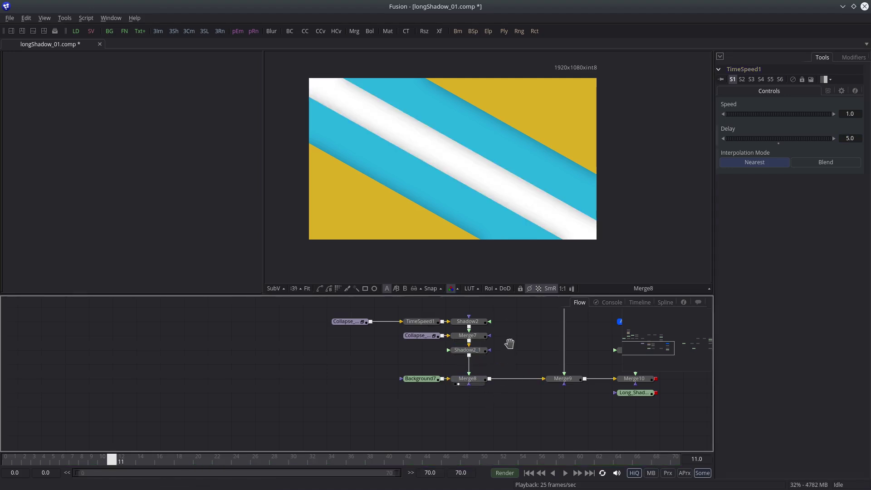
drag(507, 342, 301, 310)
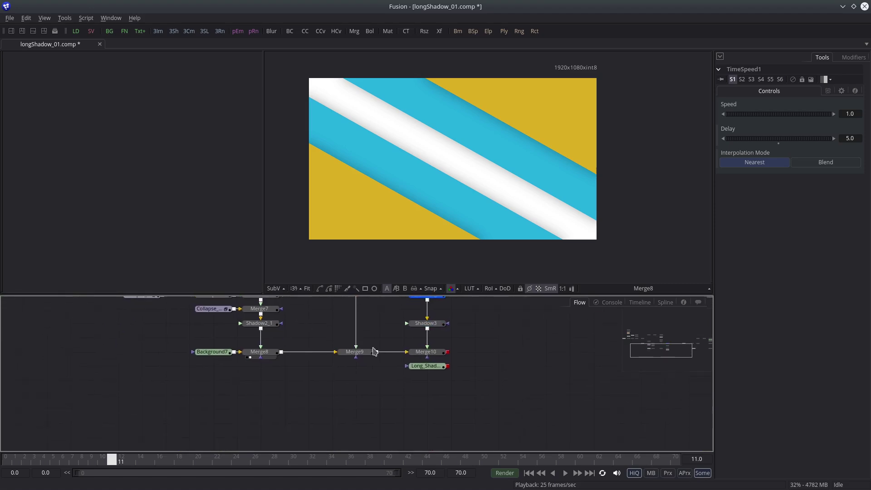
drag(366, 352, 385, 244)
drag(187, 461, 216, 461)
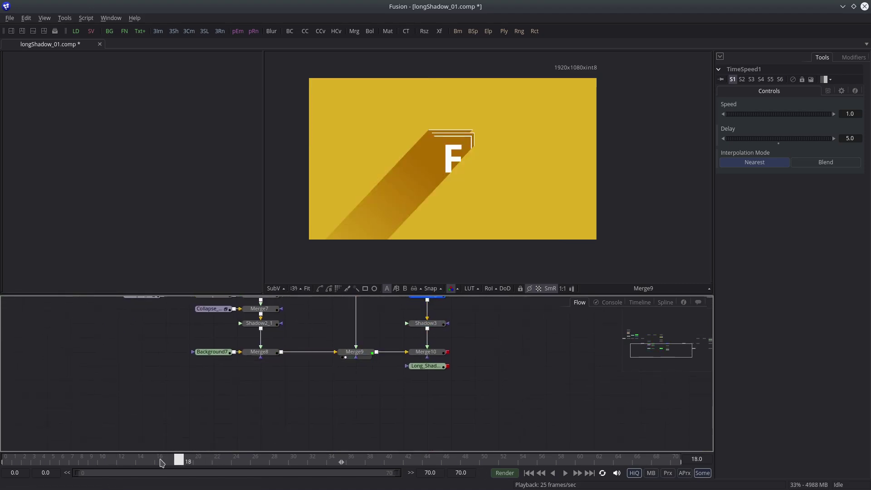
drag(162, 461, 133, 465)
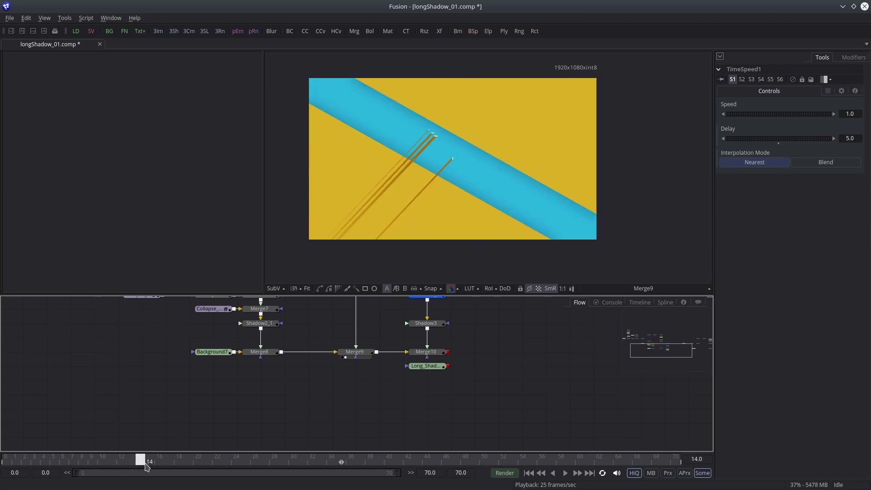
View the Animated_Circle_Strokes1 animation, scrubbing it to frame 17, and view its shadowed version at Shadow3
drag(401, 339, 374, 365)
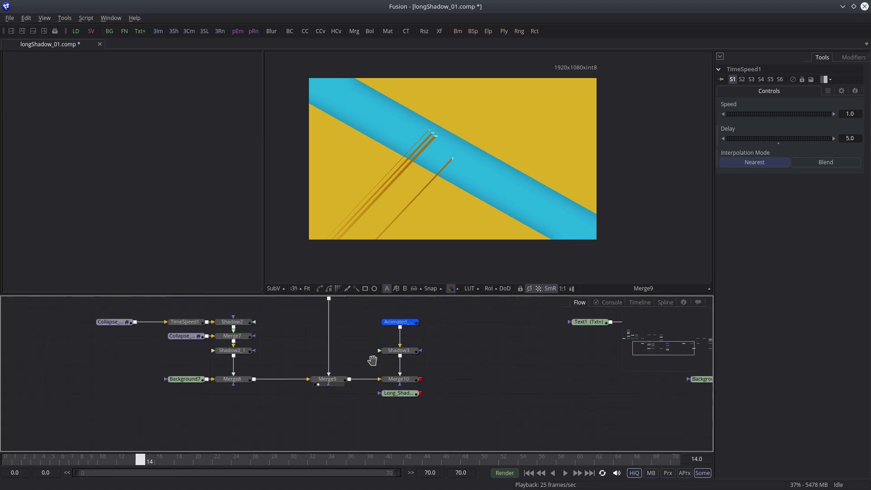
drag(400, 323, 437, 213)
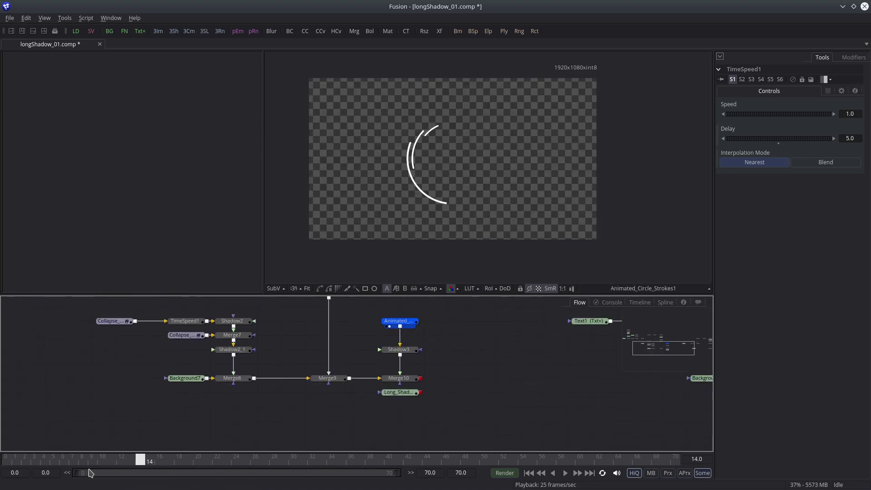
mouse_move(45, 456)
mouse_down()
mouse_move(2, 455)
mouse_move(146, 461)
mouse_up()
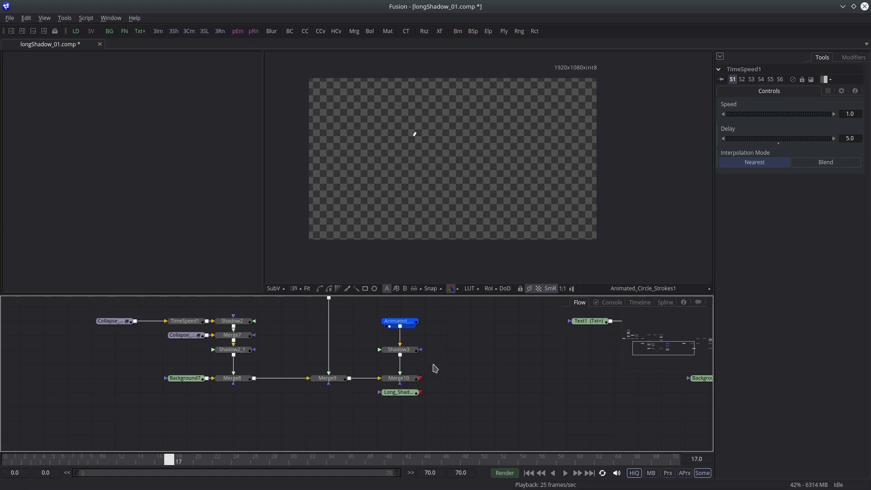
click(389, 355)
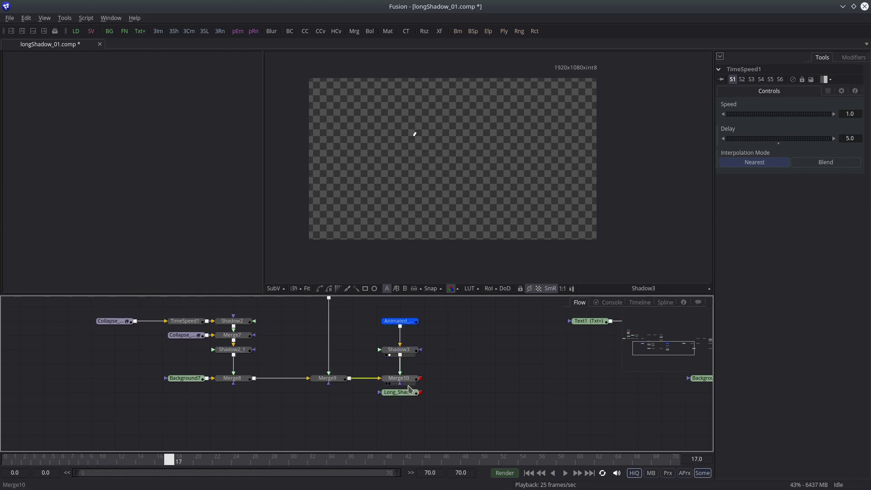
Play the final composite at Merge10 from frame 0, with the image fitted to a maximized viewer
drag(407, 380, 489, 199)
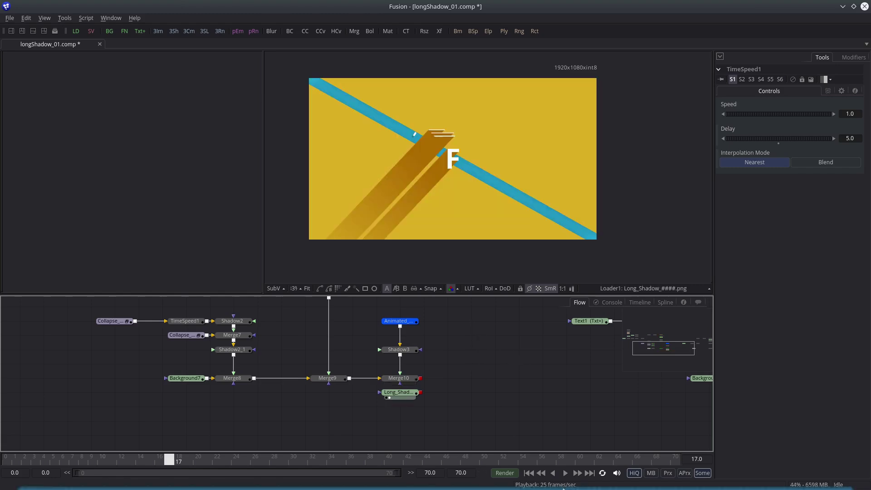
click(528, 472)
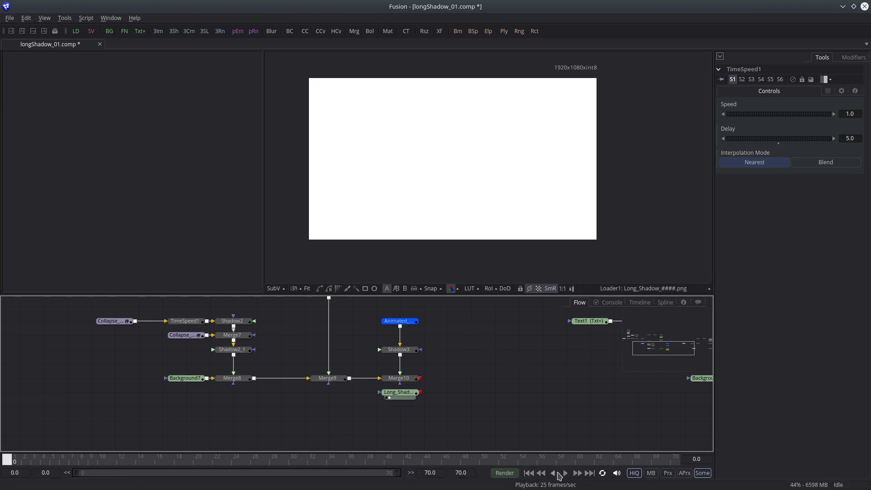
drag(399, 379, 478, 186)
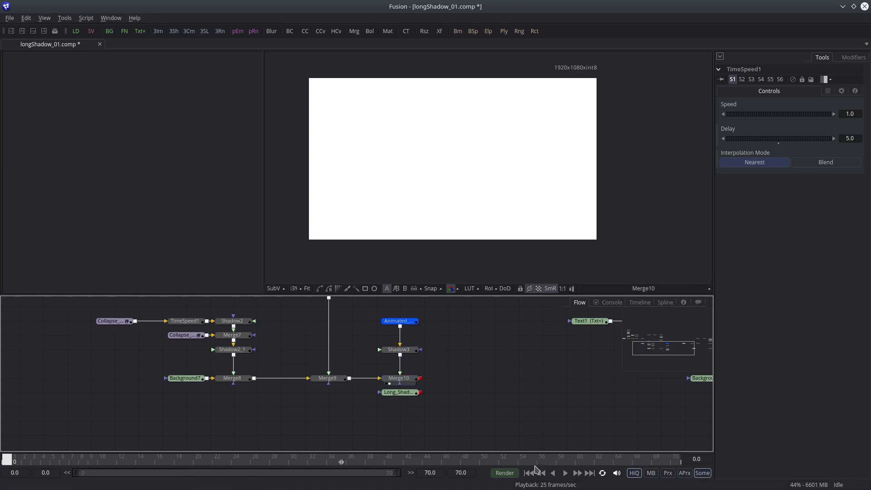
click(565, 473)
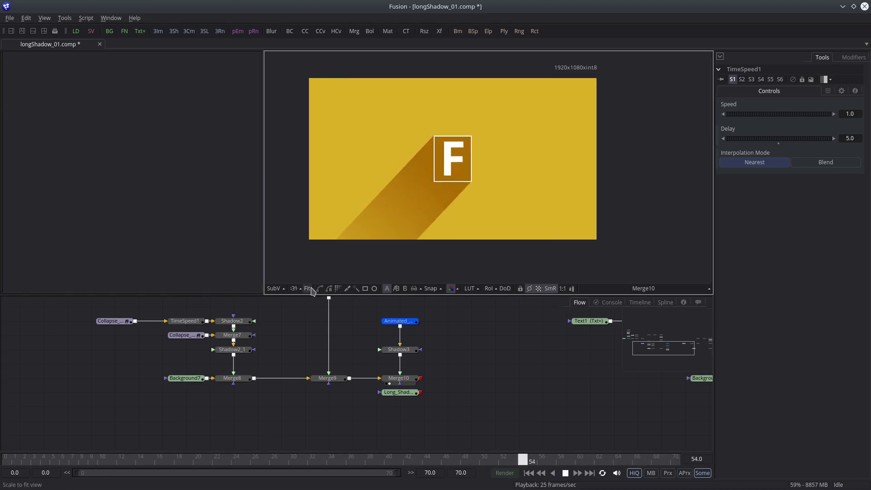
click(307, 288)
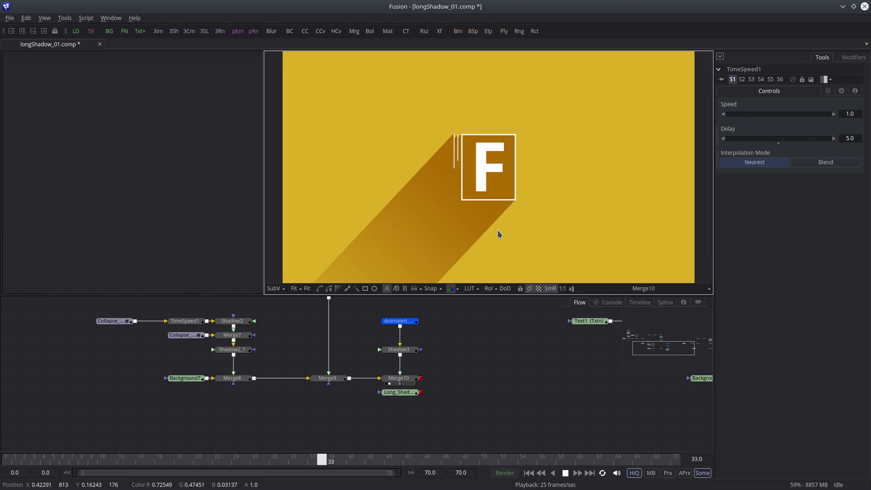
key(F4)
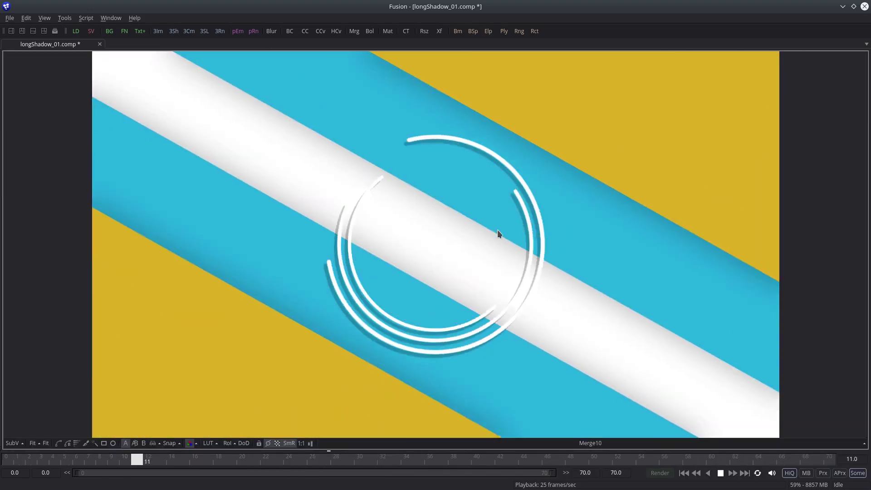